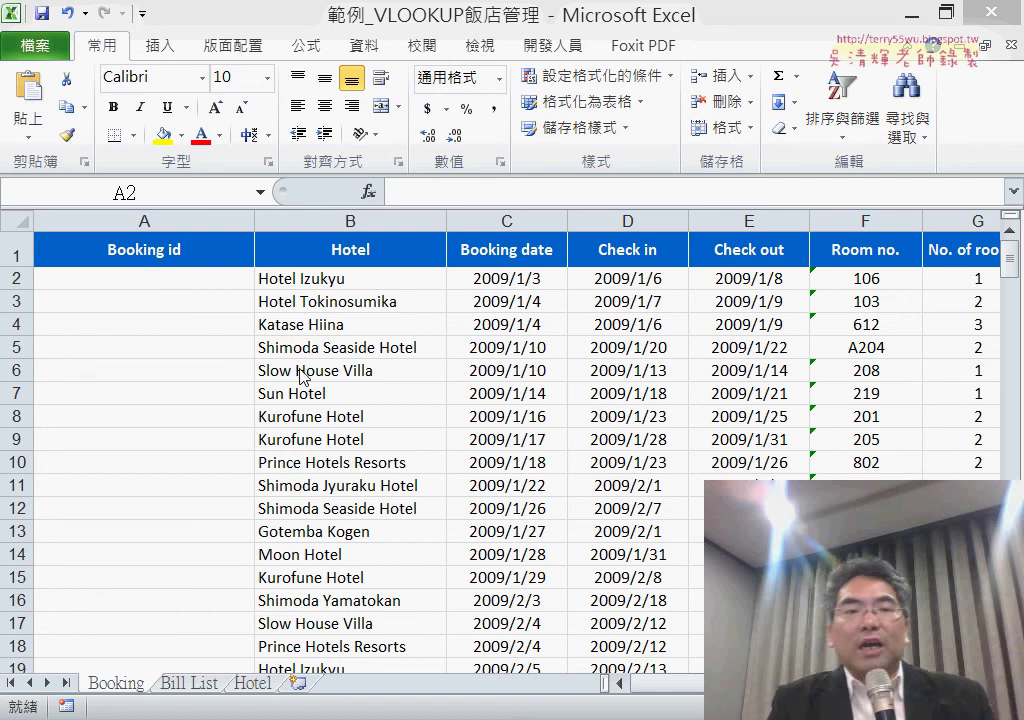
# - Inspect the empty Bill List cells A2–F2, then switch from the Booking sheet to the Word solution document
pyautogui.click(218, 284)
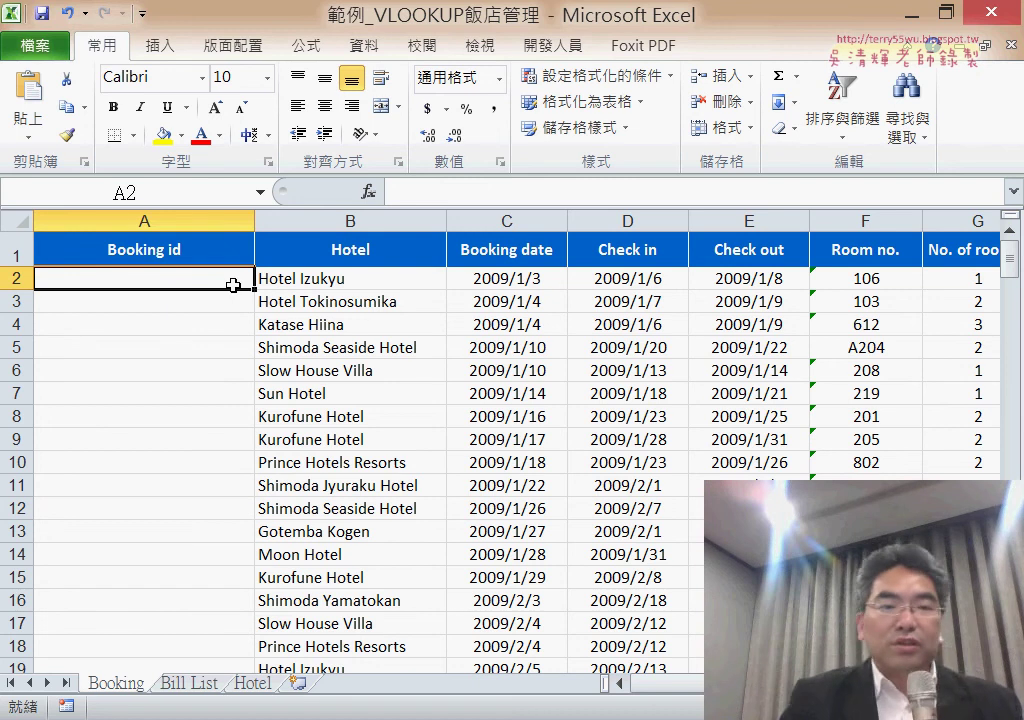
pyautogui.click(190, 683)
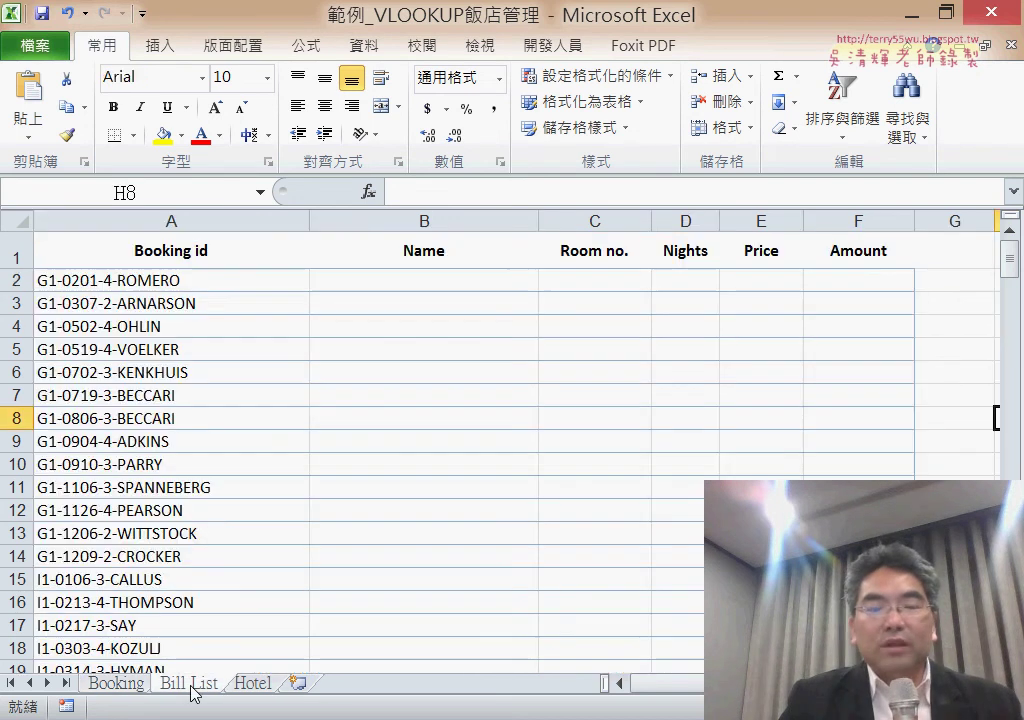
pyautogui.click(205, 285)
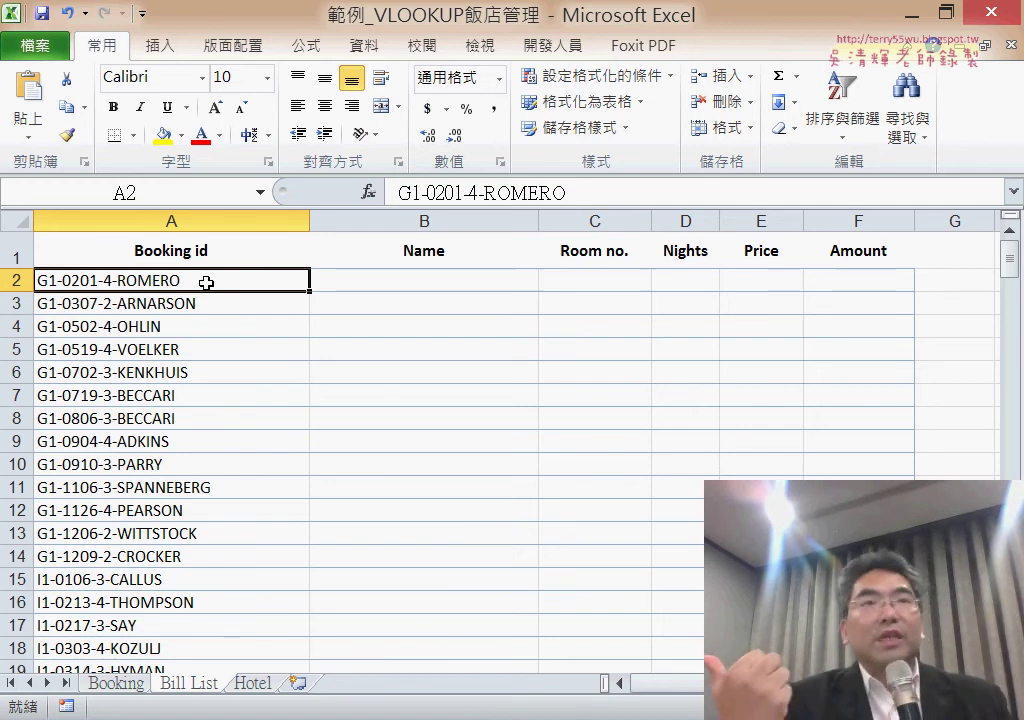
pyautogui.click(594, 282)
pyautogui.click(691, 285)
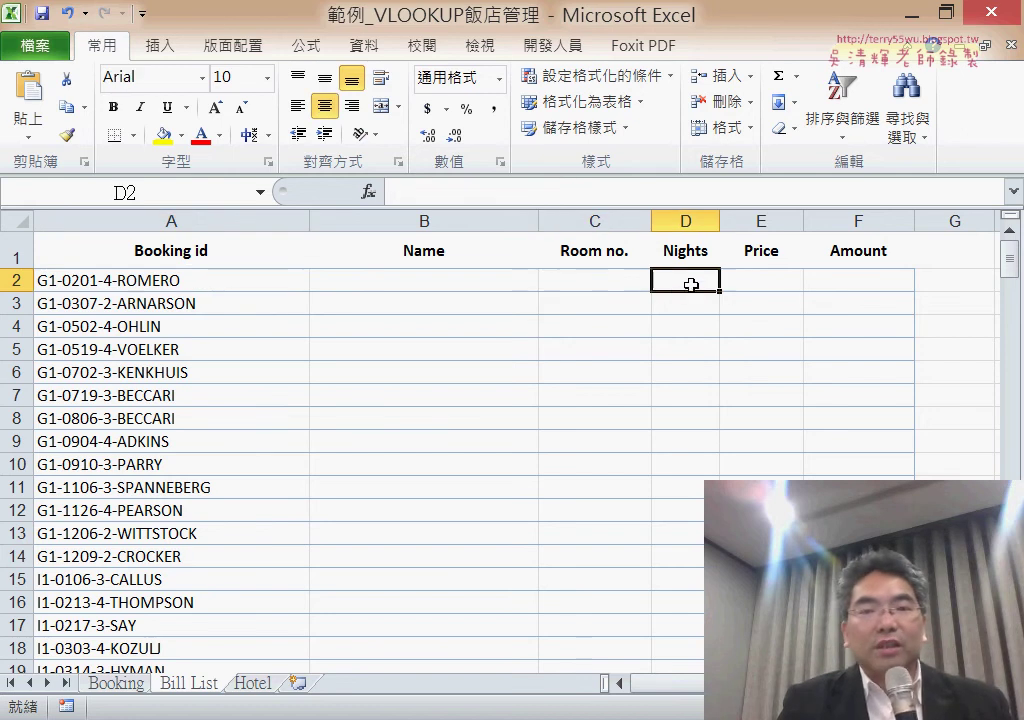
pyautogui.click(761, 286)
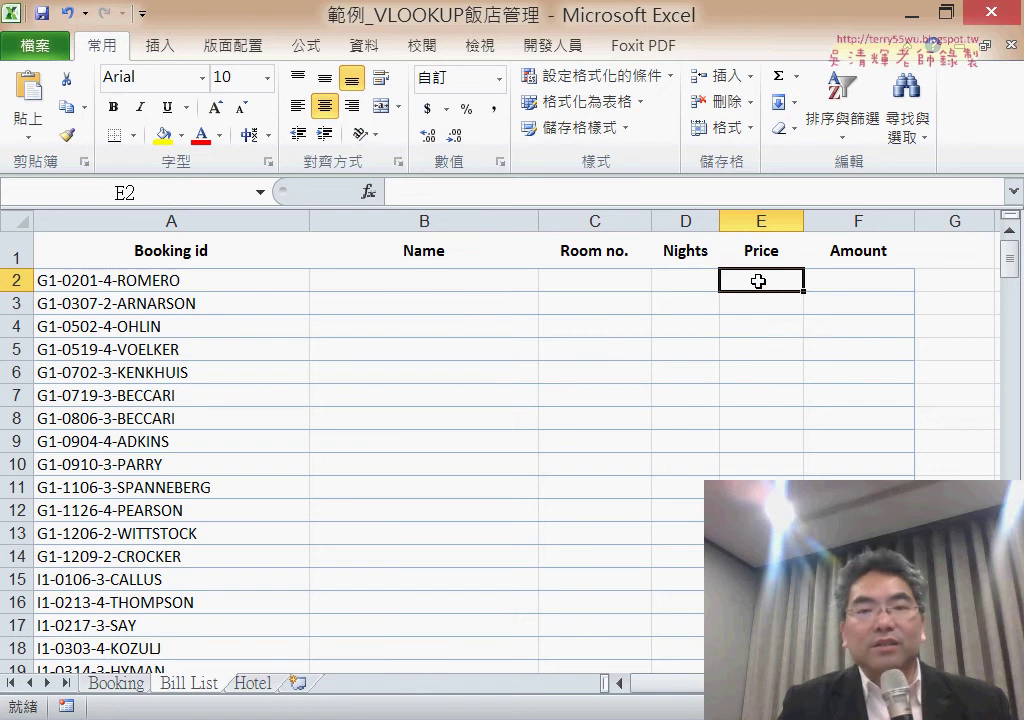
pyautogui.click(893, 285)
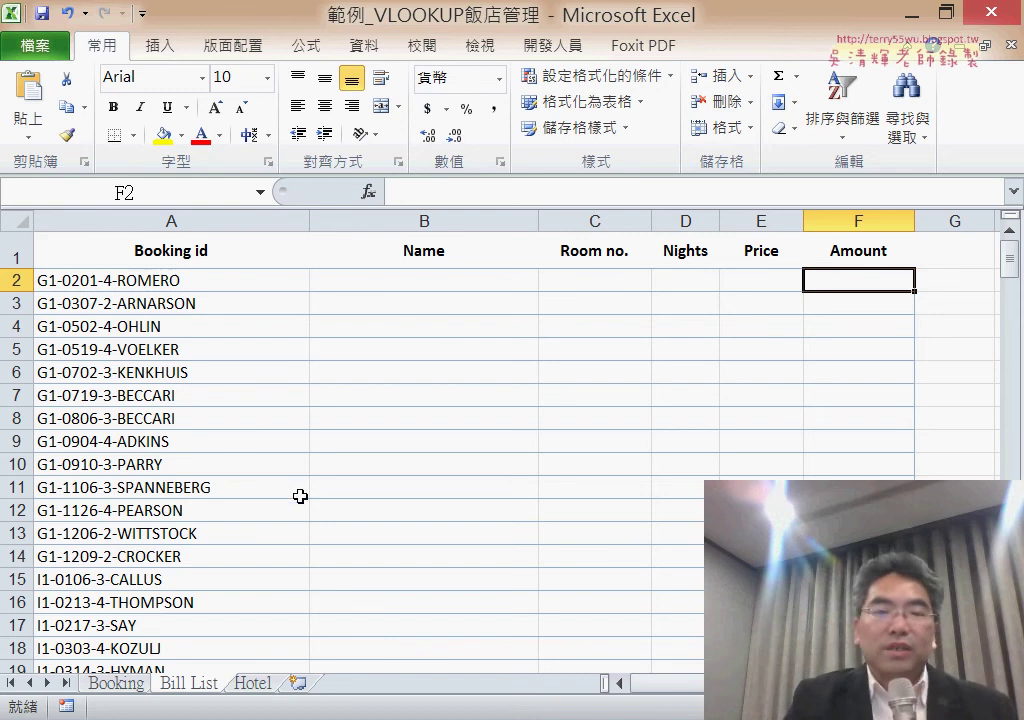
pyautogui.click(131, 688)
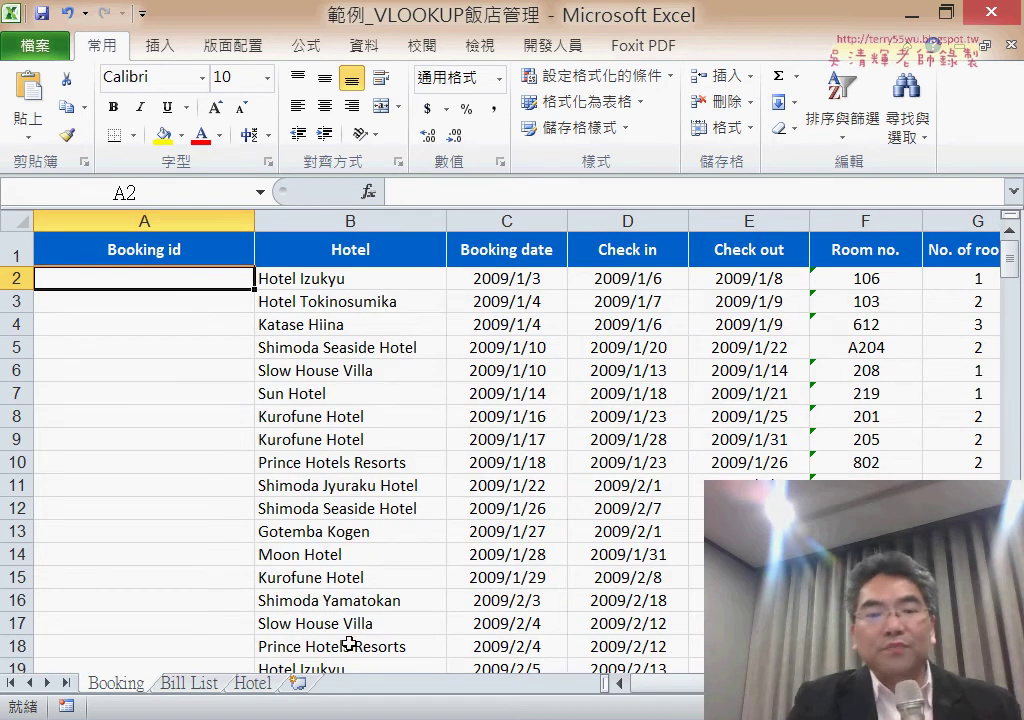
pyautogui.hotkey('alt', 'Tab')
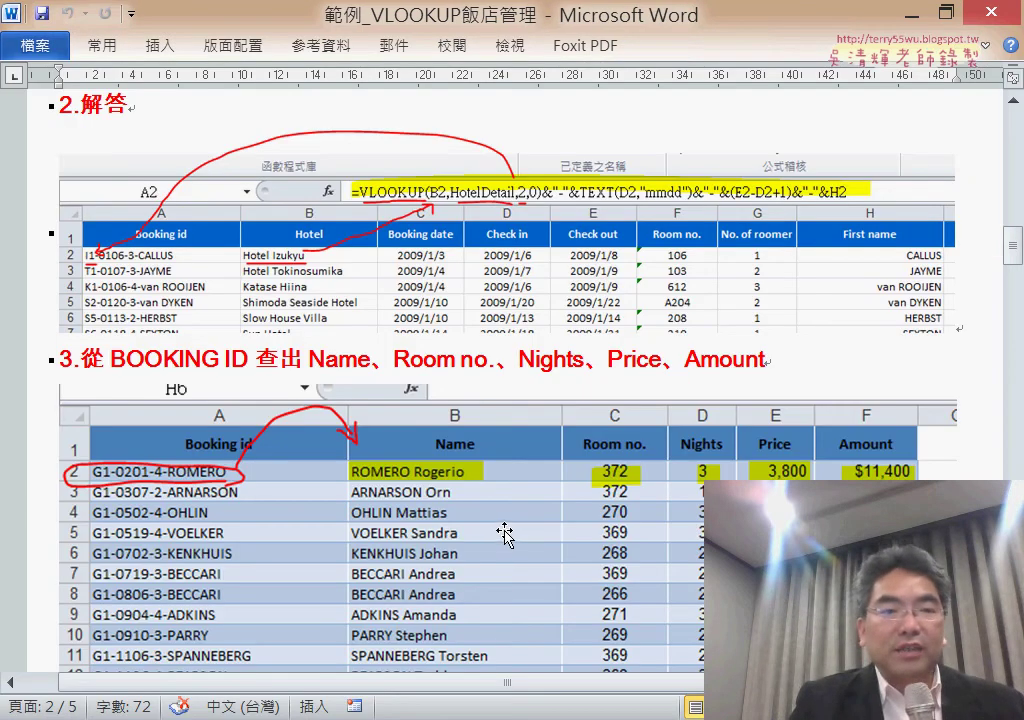
pyautogui.scroll(6, 636, 585)
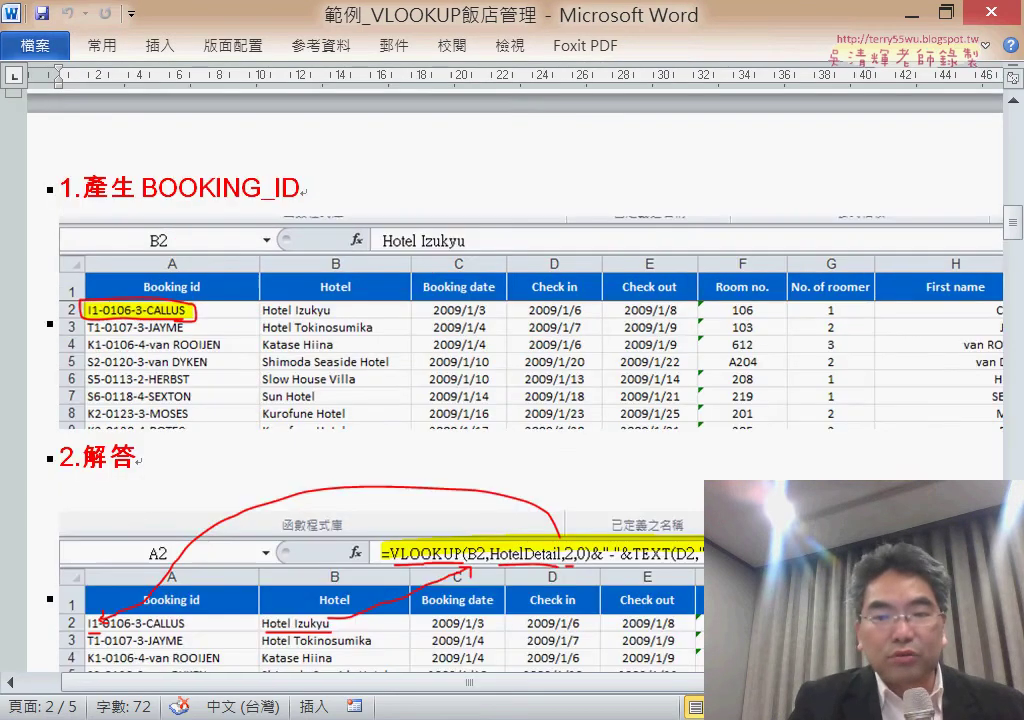
pyautogui.scroll(1, 530, 400)
pyautogui.scroll(2, 530, 400)
pyautogui.scroll(1, 530, 400)
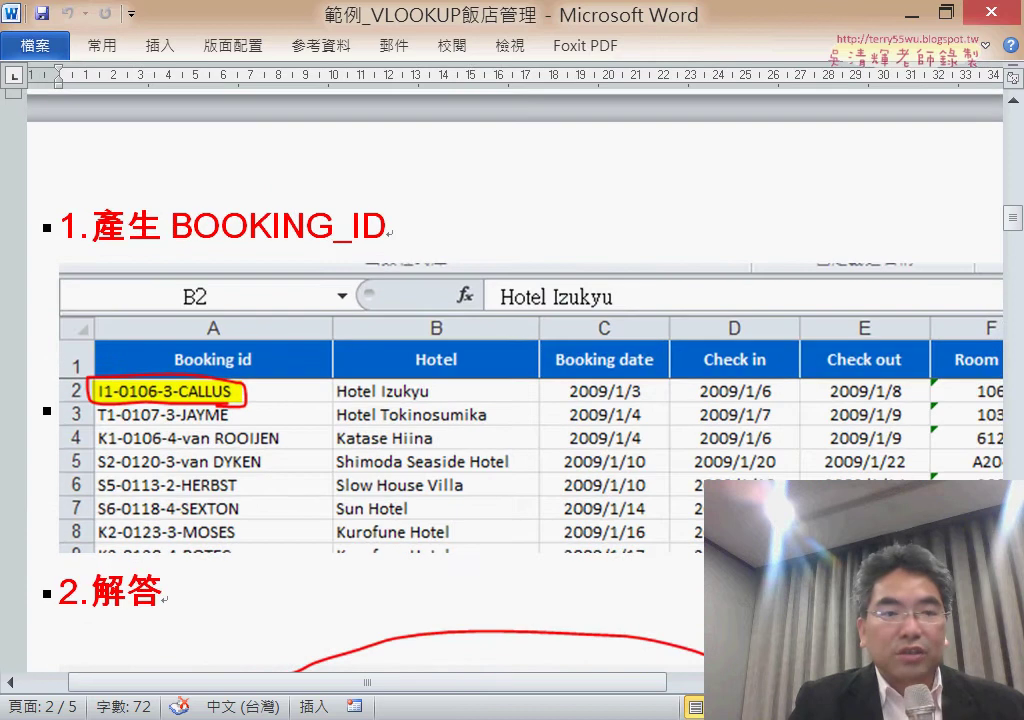
pyautogui.scroll(1, 530, 400)
pyautogui.scroll(-3, 167, 455)
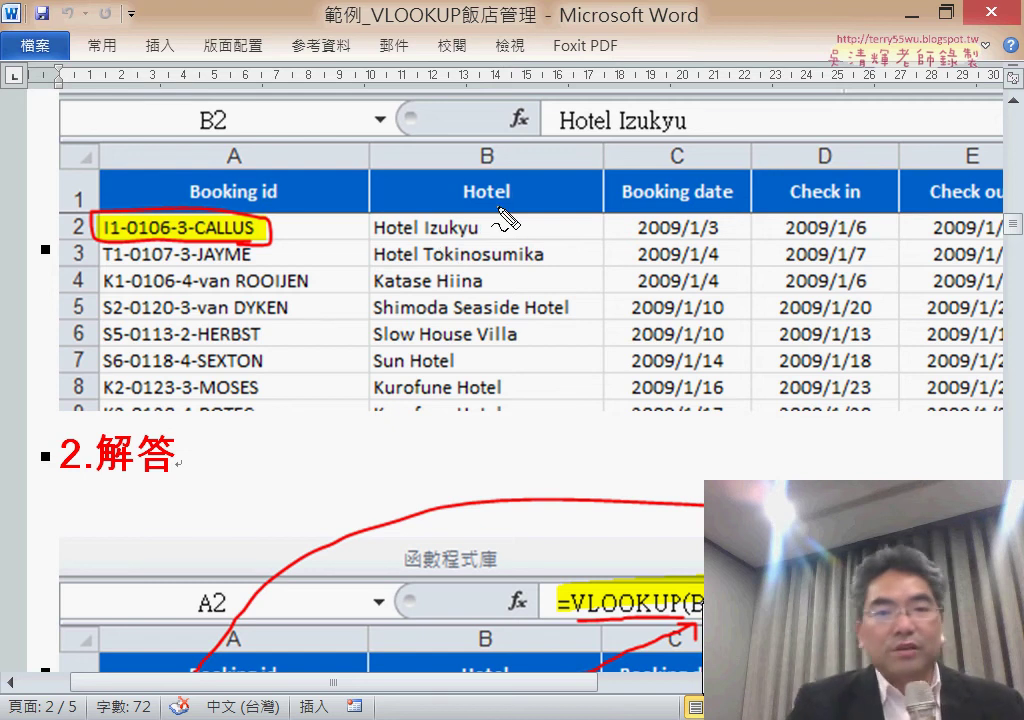
pyautogui.moveTo(496, 136); pyautogui.dragTo(502, 176)
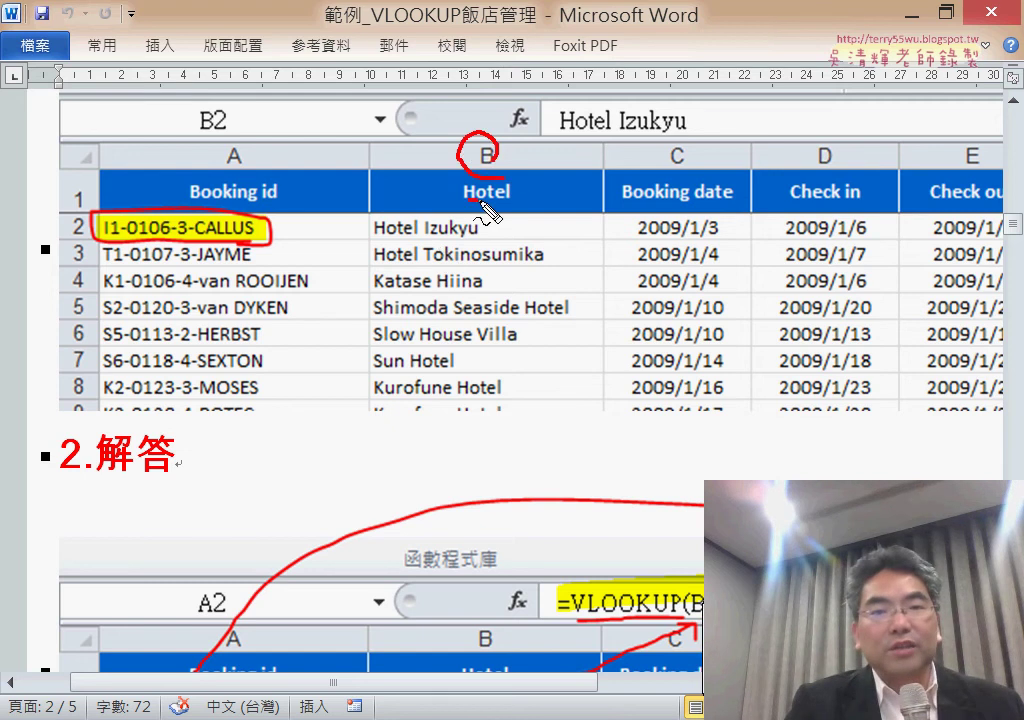
pyautogui.moveTo(400, 241); pyautogui.dragTo(500, 233)
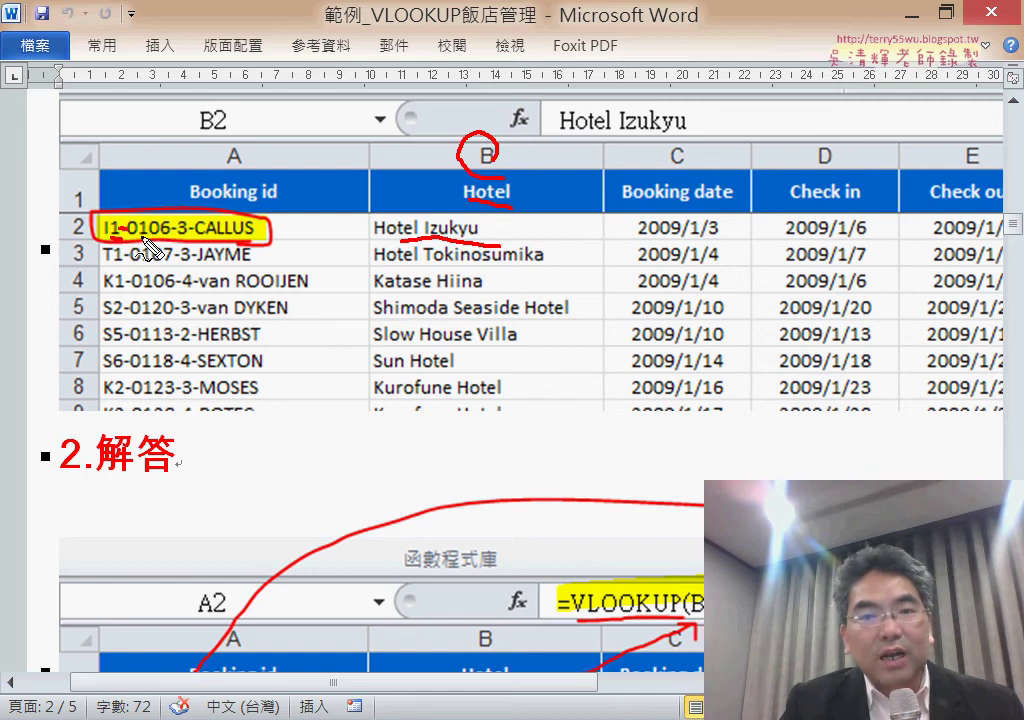
pyautogui.moveTo(827, 239); pyautogui.dragTo(892, 237)
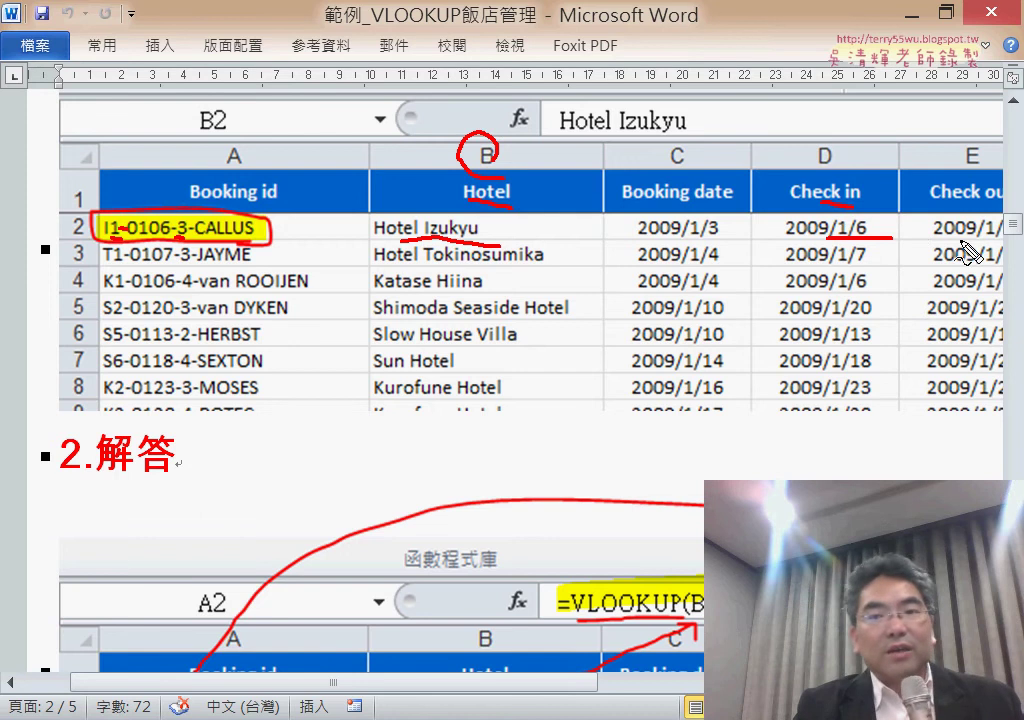
pyautogui.press('Escape')
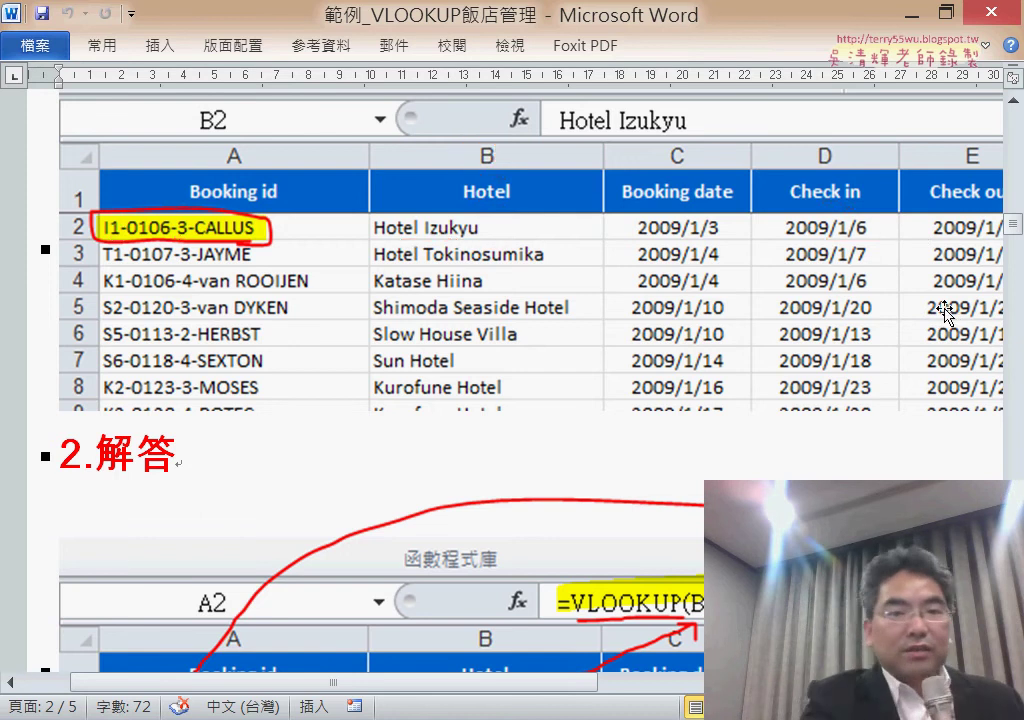
pyautogui.moveTo(562, 684); pyautogui.dragTo(622, 700)
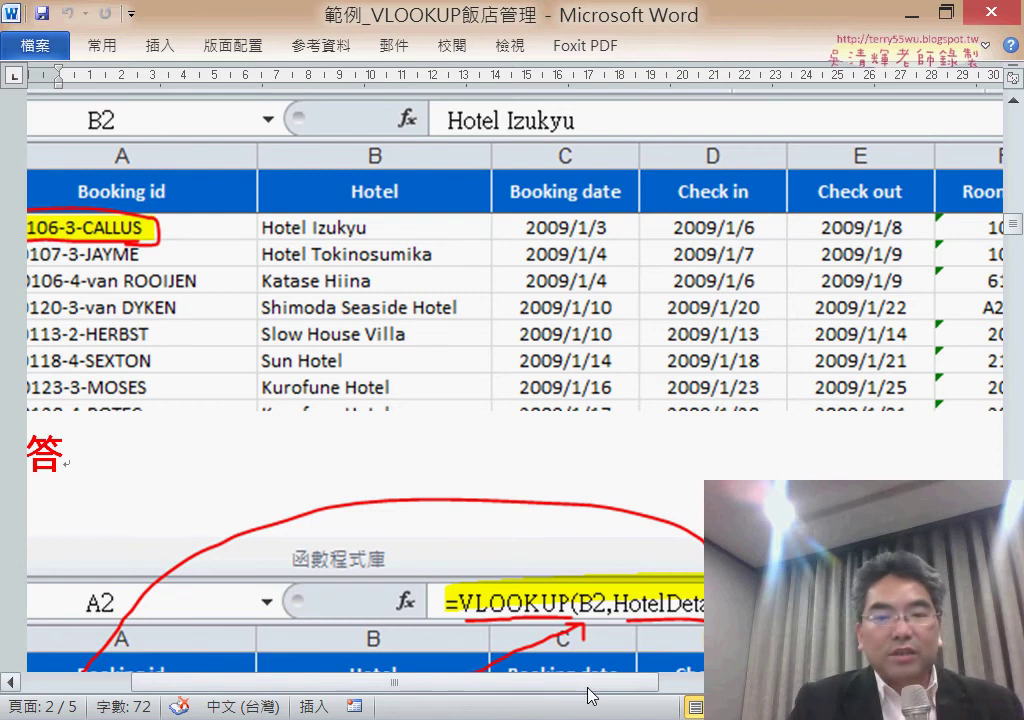
# - Scroll across the Word solution document, then minimize it to bring back the Excel Booking sheet
pyautogui.moveTo(590, 683); pyautogui.dragTo(695, 685)
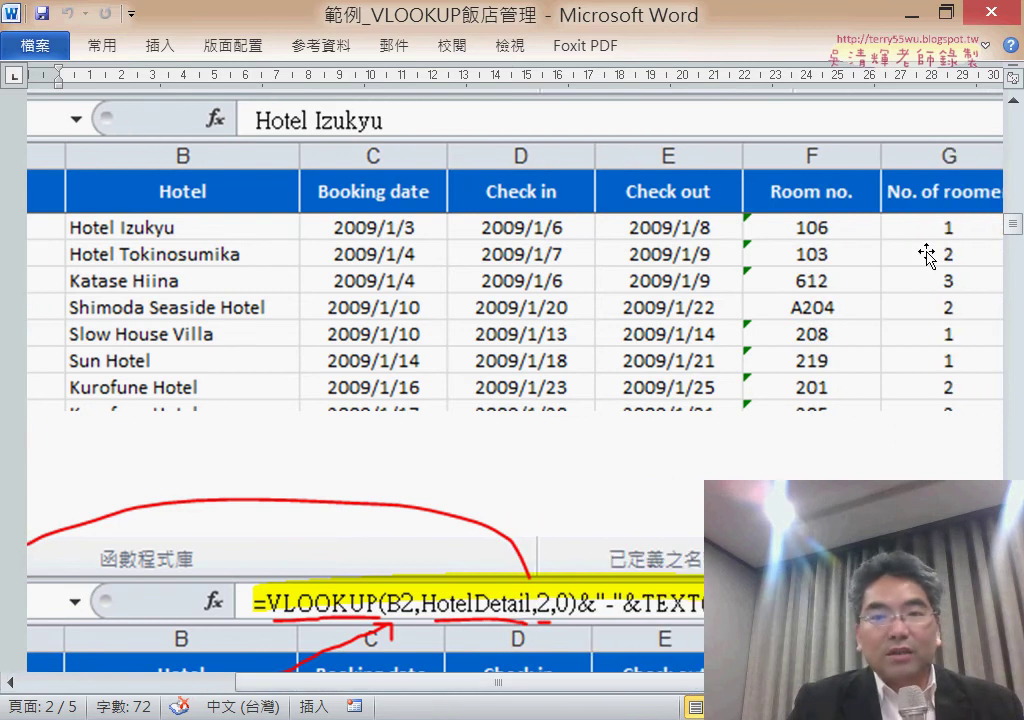
pyautogui.hscroll(6, 400, 300)
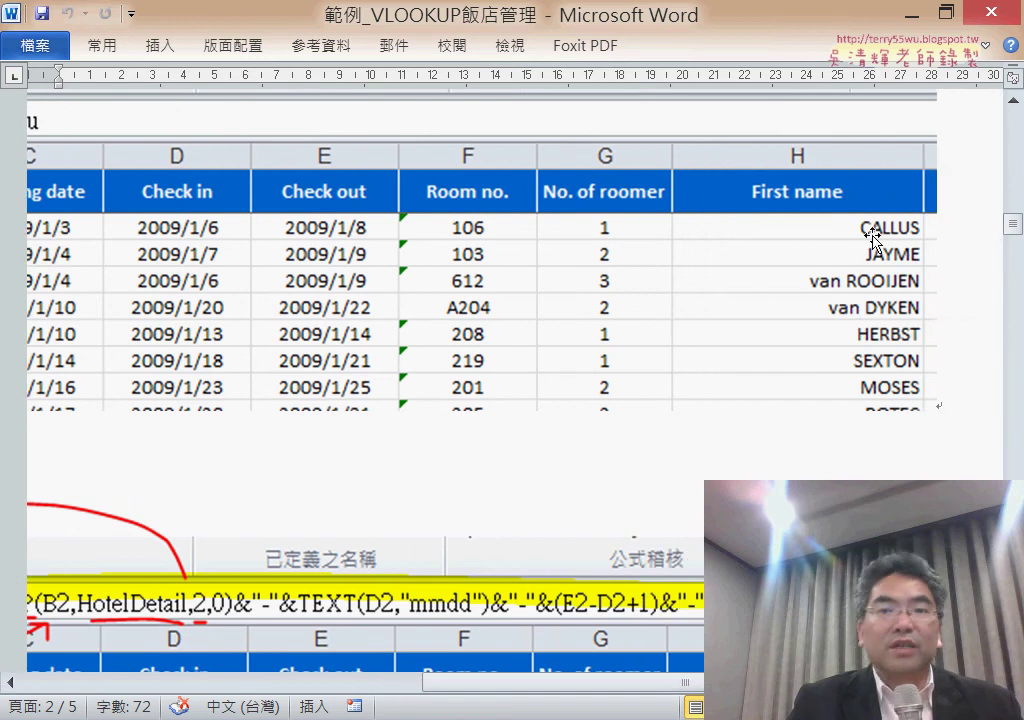
pyautogui.hscroll(-12, 345, 548)
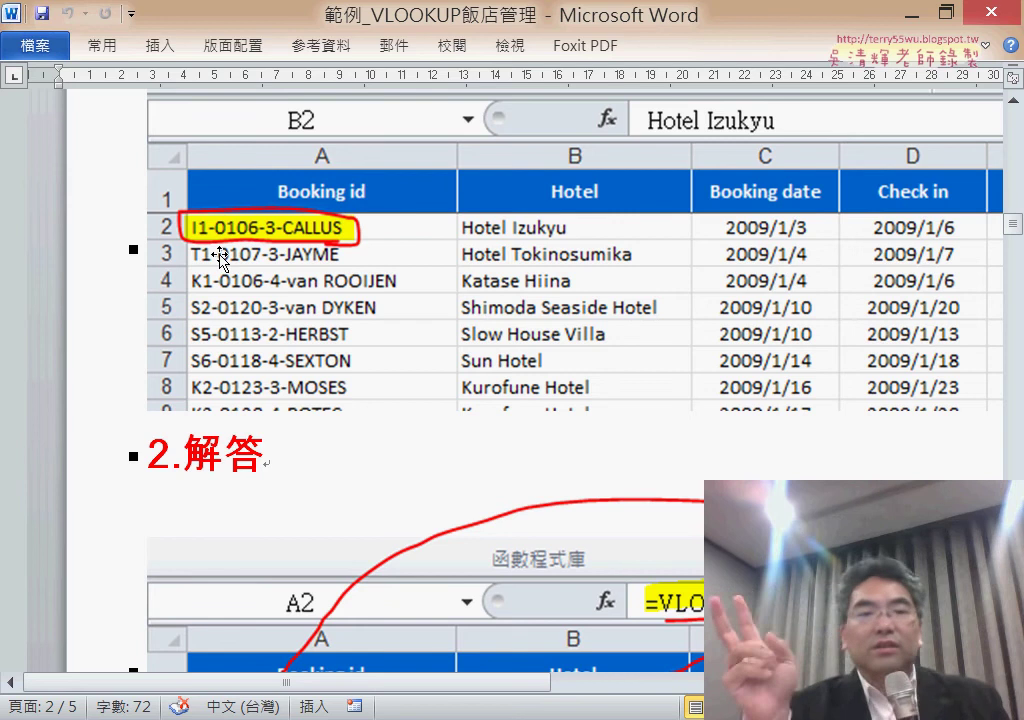
pyautogui.click(918, 10)
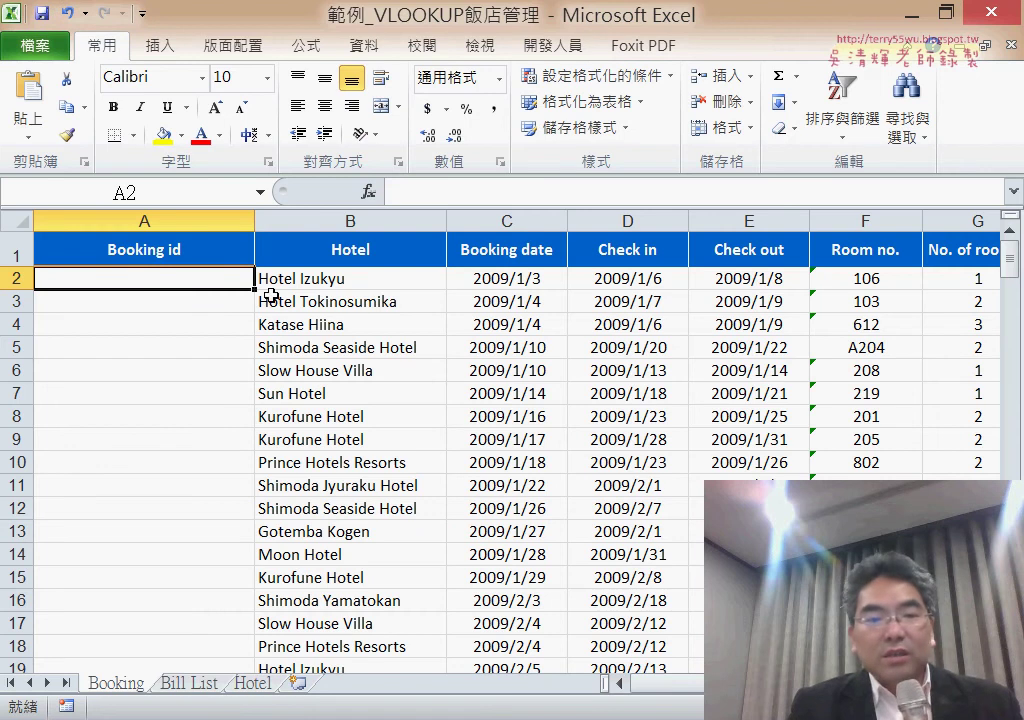
pyautogui.click(318, 50)
pyautogui.click(510, 125)
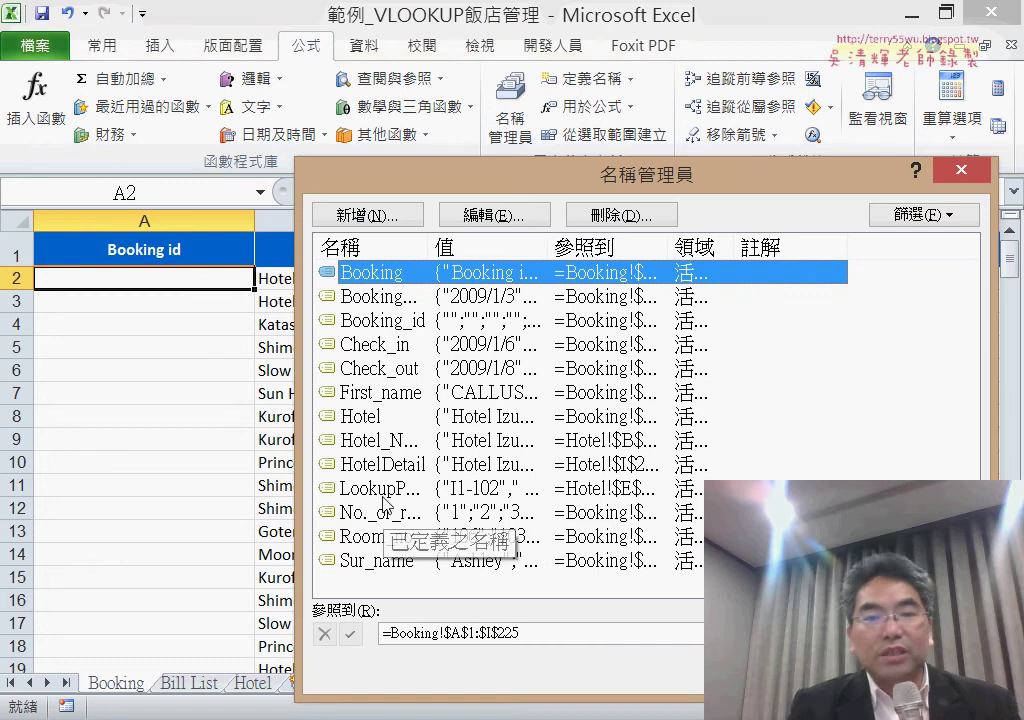
pyautogui.moveTo(428, 246); pyautogui.dragTo(510, 246)
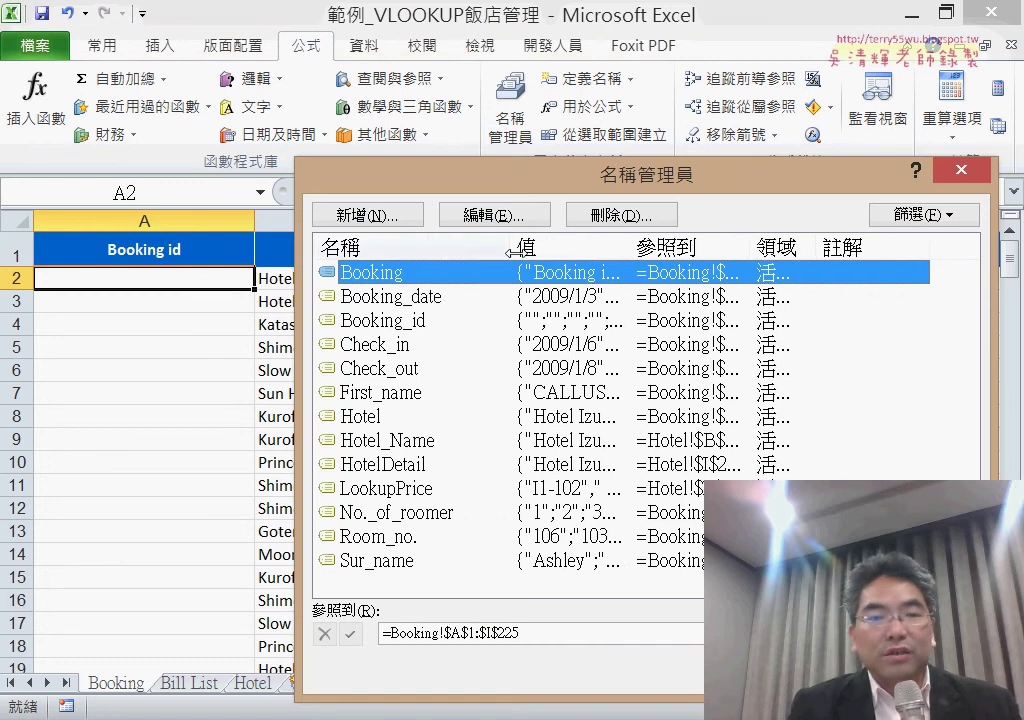
pyautogui.click(388, 468)
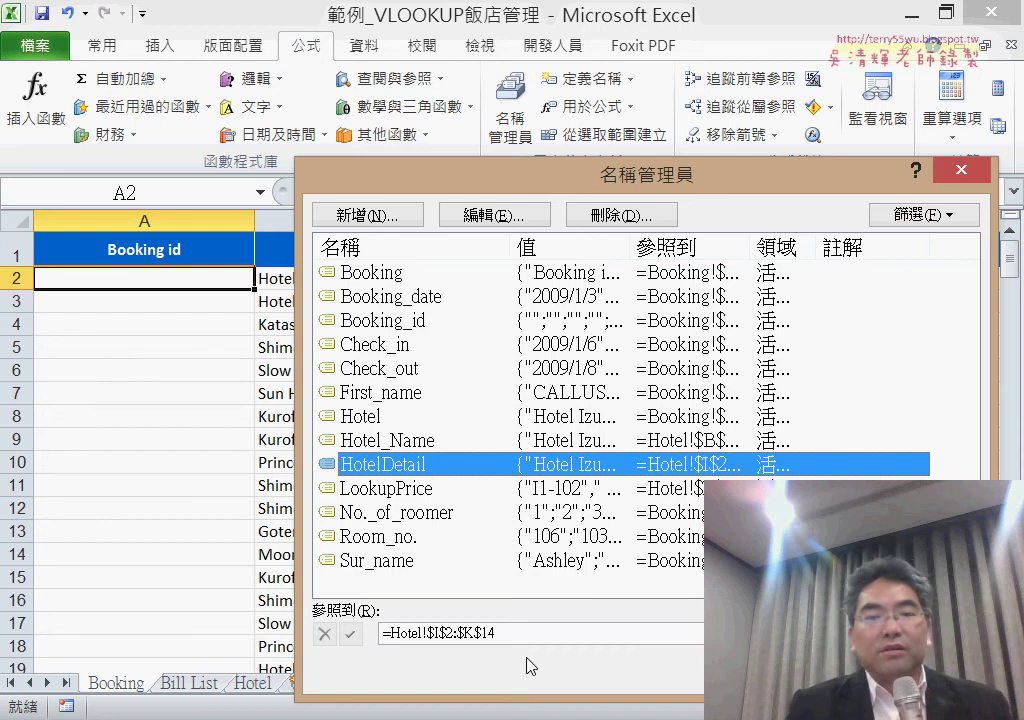
pyautogui.click(519, 632)
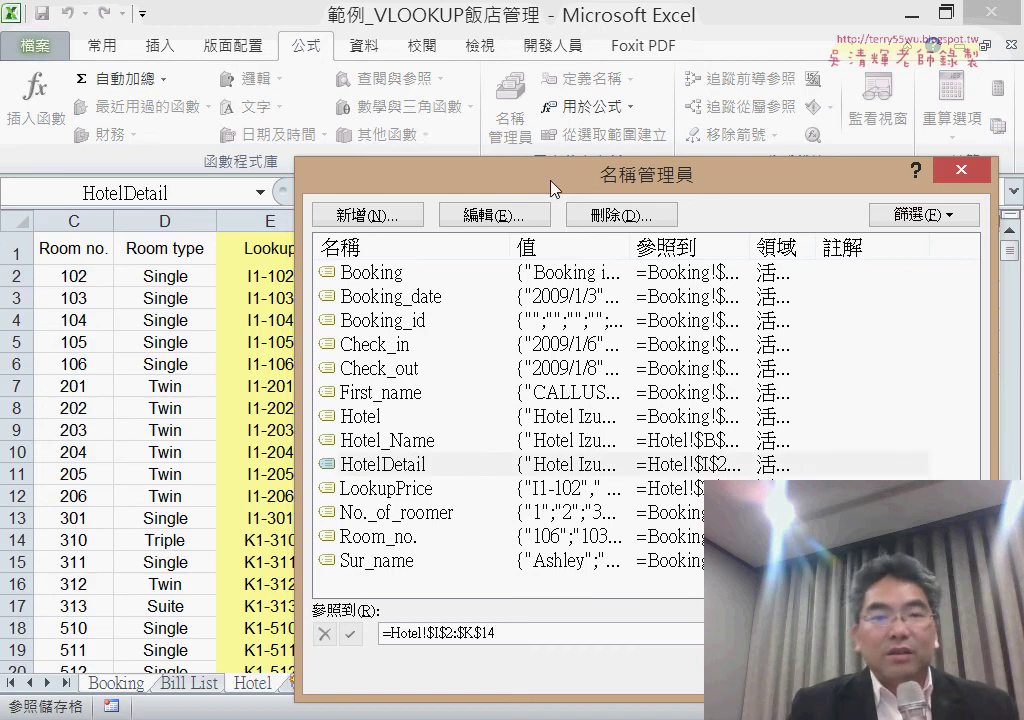
pyautogui.moveTo(553, 188); pyautogui.dragTo(495, 559)
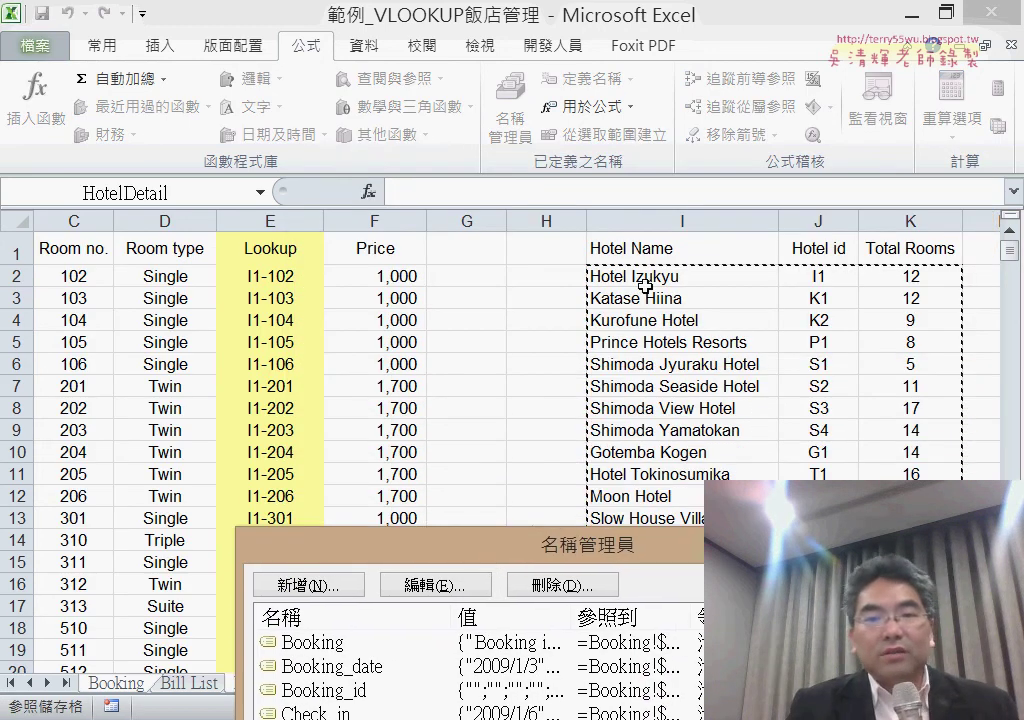
pyautogui.moveTo(590, 545); pyautogui.dragTo(290, 300)
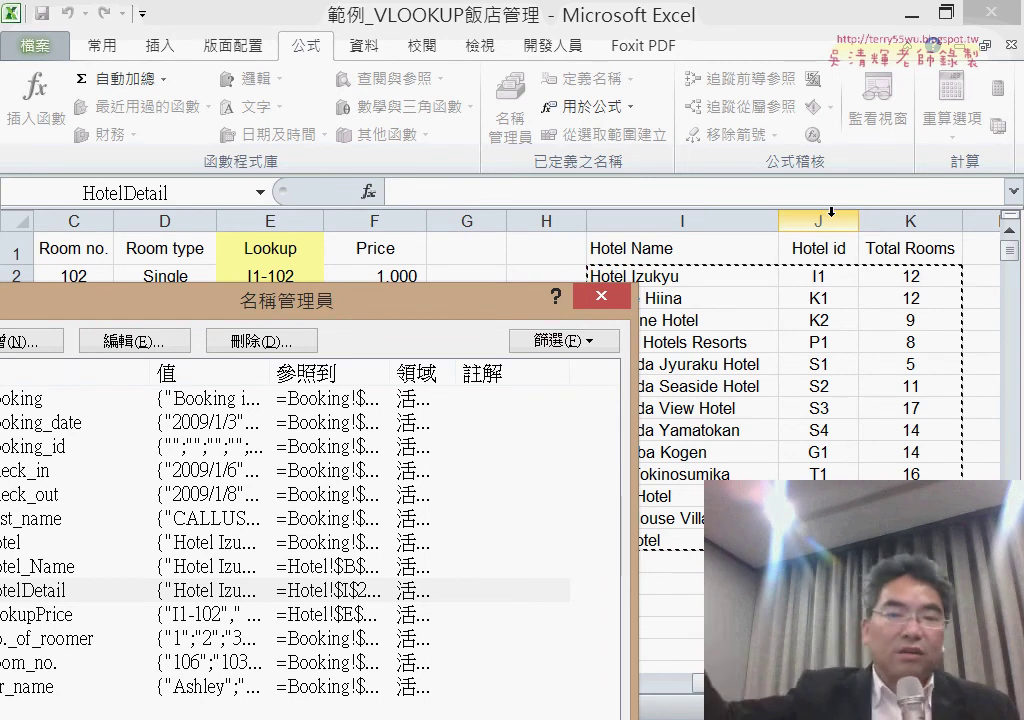
pyautogui.click(612, 295)
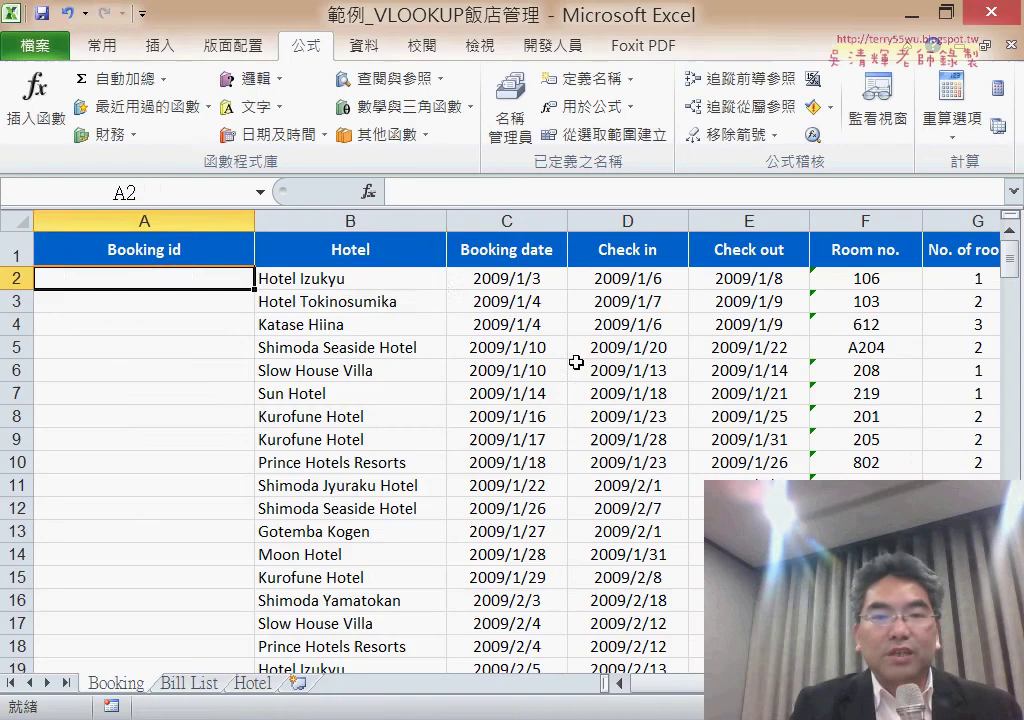
# - Start a VLOOKUP in A2 from the lookup and reference functions, using B2 as the lookup value
pyautogui.click(347, 276)
pyautogui.click(166, 283)
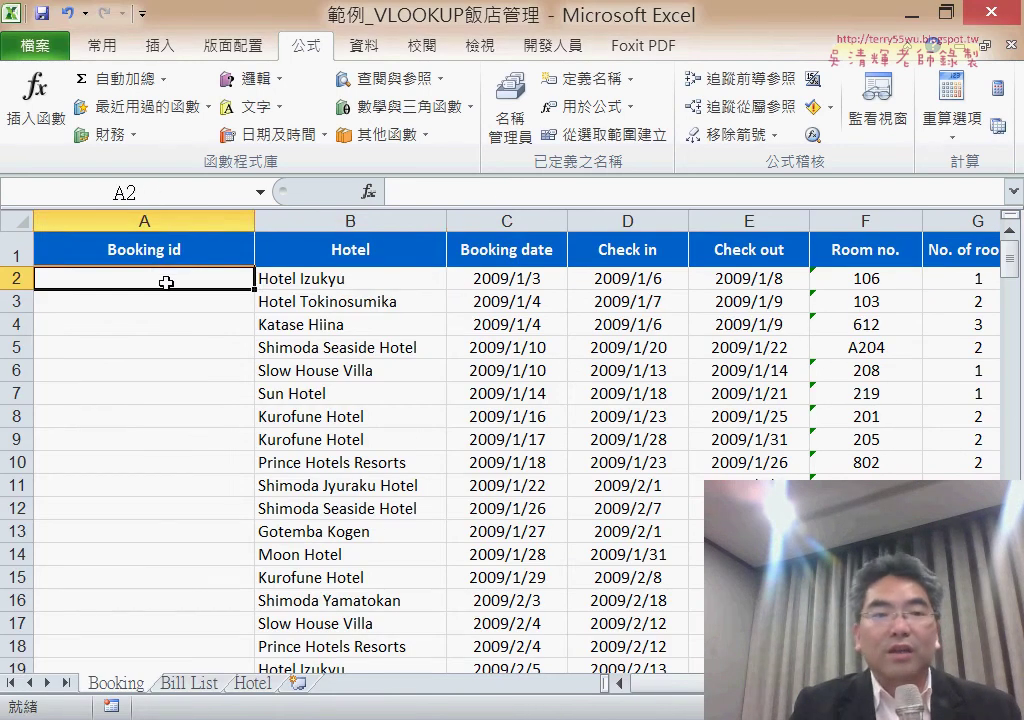
pyautogui.click(368, 192)
pyautogui.moveTo(428, 319); pyautogui.dragTo(807, 132)
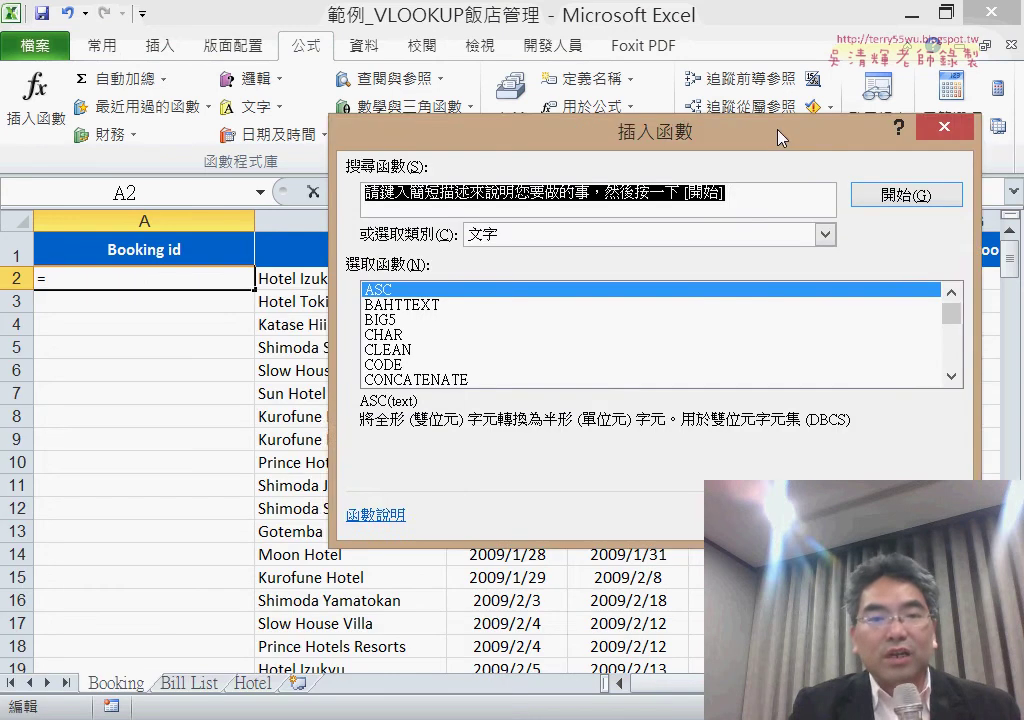
pyautogui.click(715, 222)
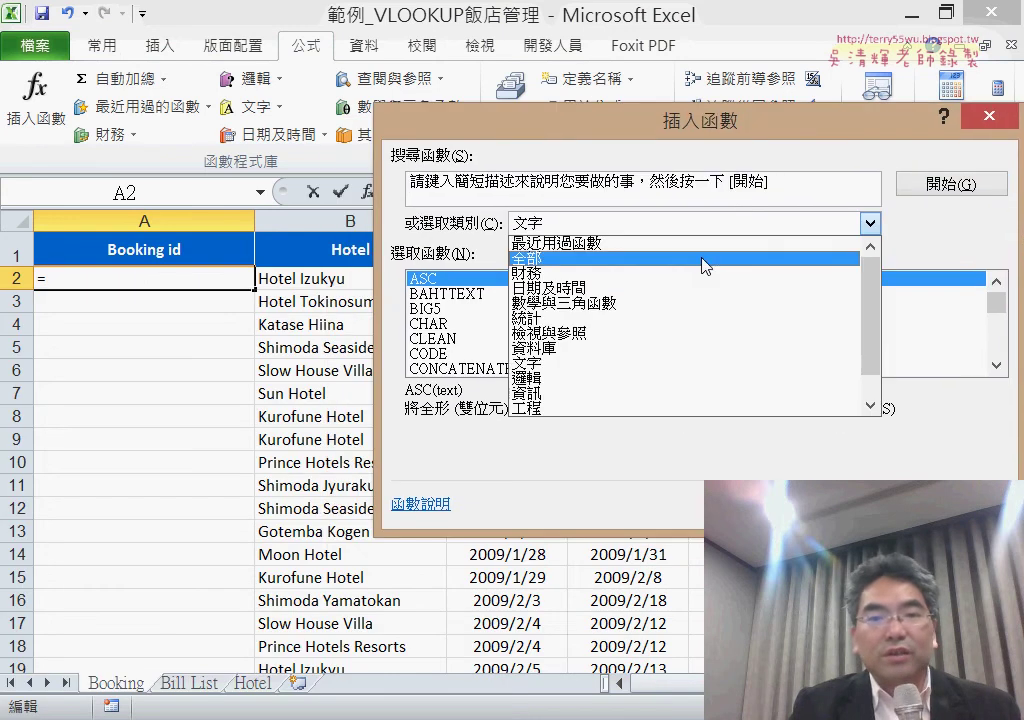
pyautogui.click(660, 334)
pyautogui.moveTo(999, 304); pyautogui.dragTo(999, 369)
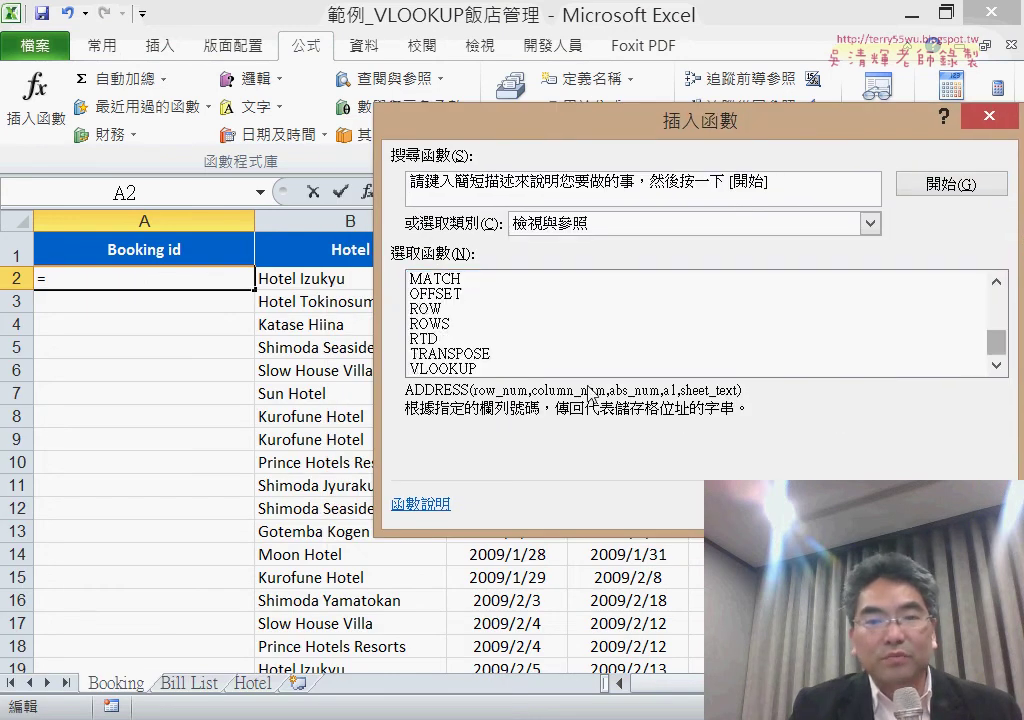
pyautogui.doubleClick(561, 367)
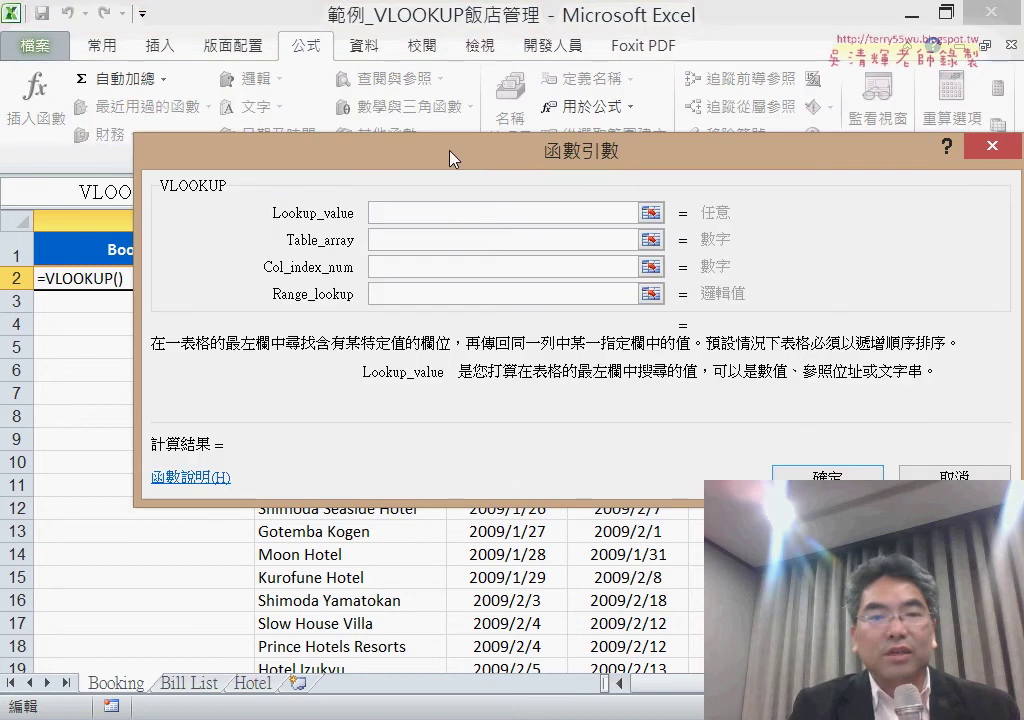
pyautogui.moveTo(452, 158); pyautogui.dragTo(477, 355)
pyautogui.click(400, 278)
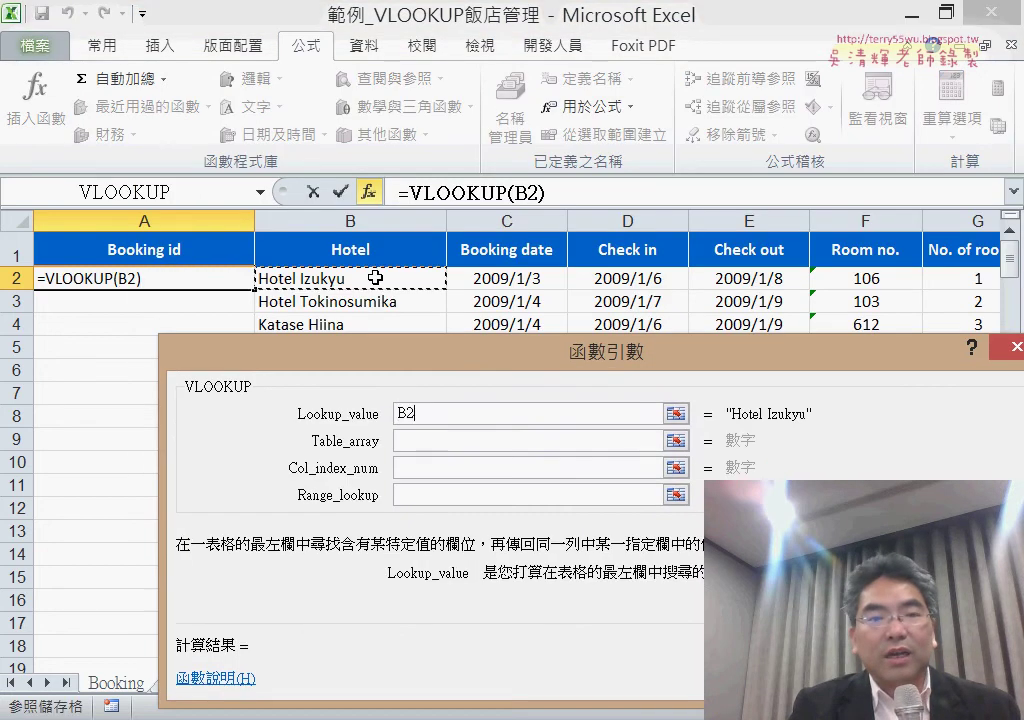
# - Set the table to the HotelDetail name, column index 2 and range lookup 0
pyautogui.click(421, 440)
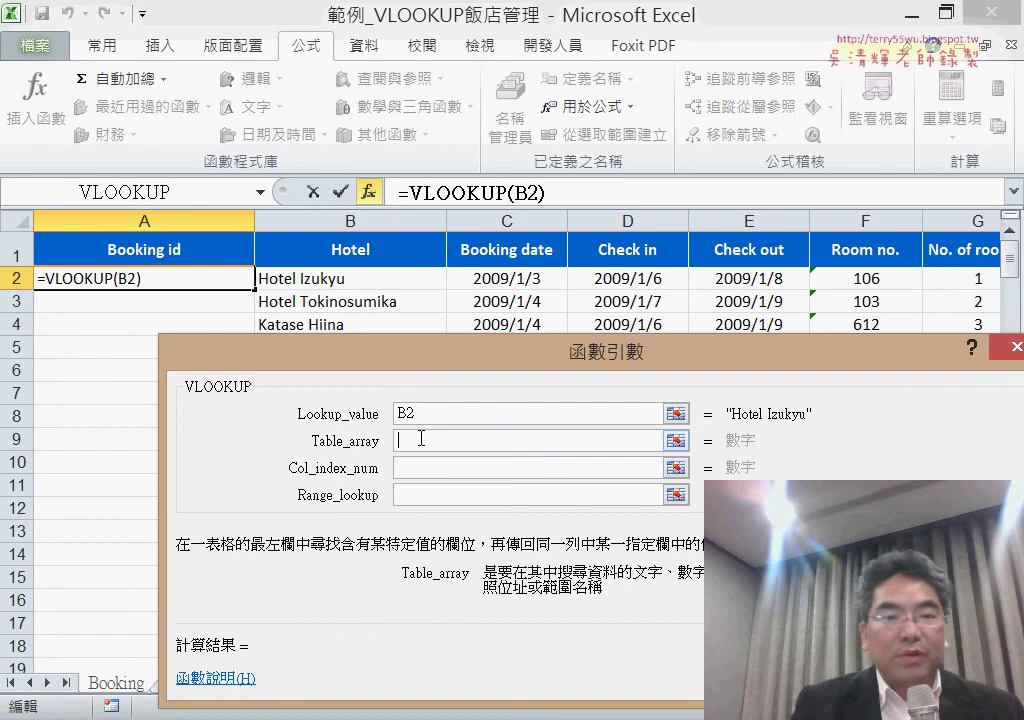
pyautogui.press('F3')
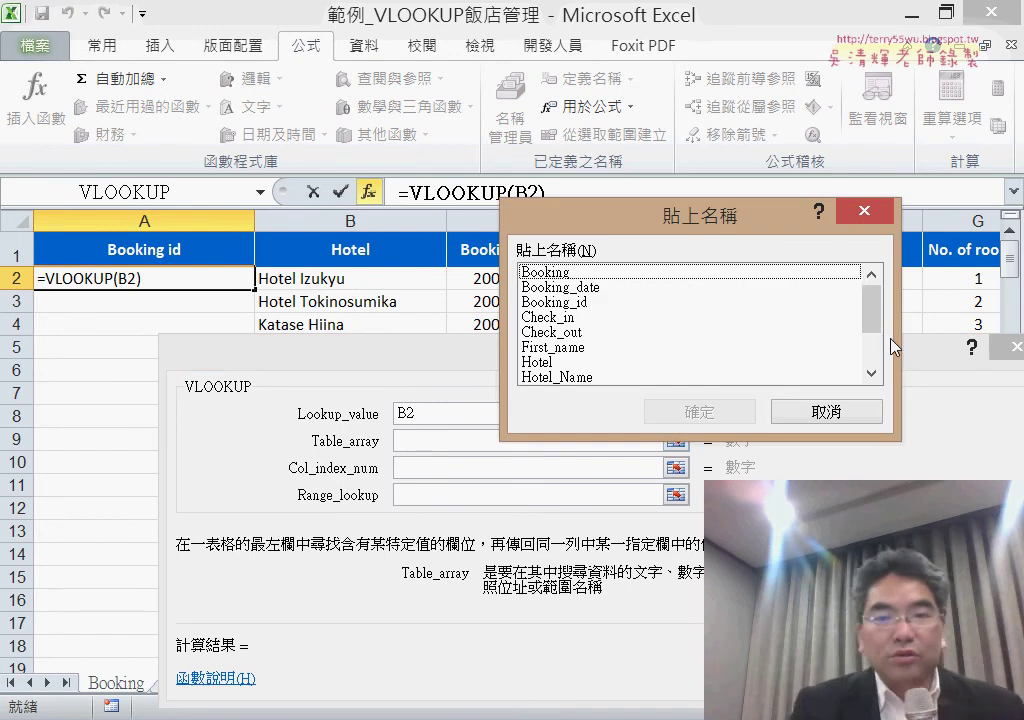
pyautogui.moveTo(881, 312); pyautogui.dragTo(880, 362)
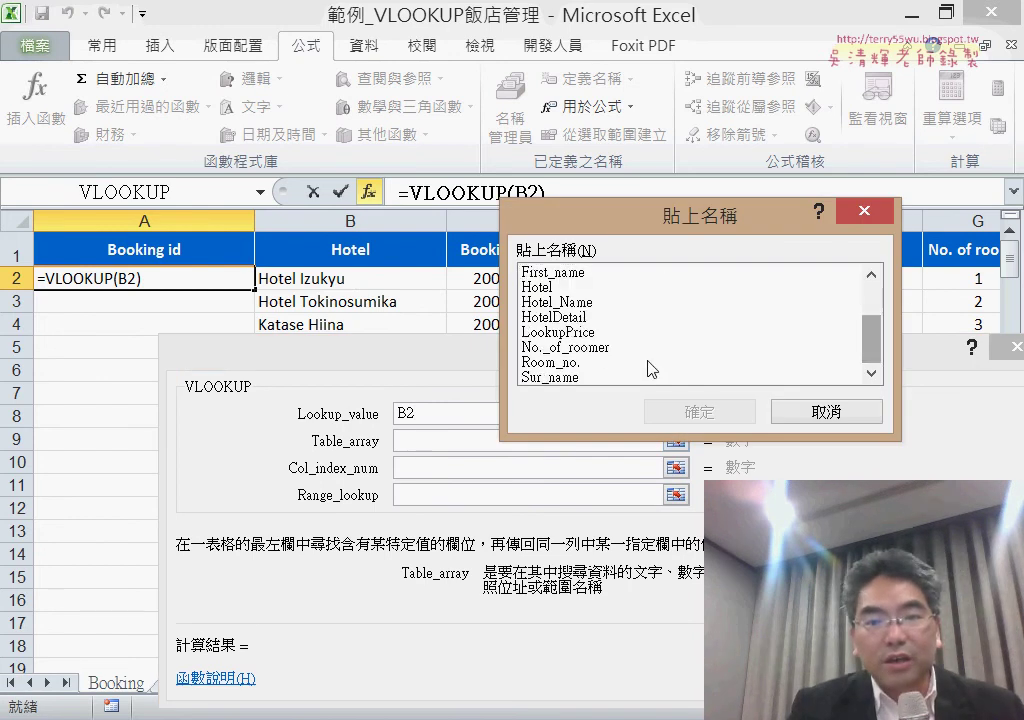
pyautogui.click(566, 318)
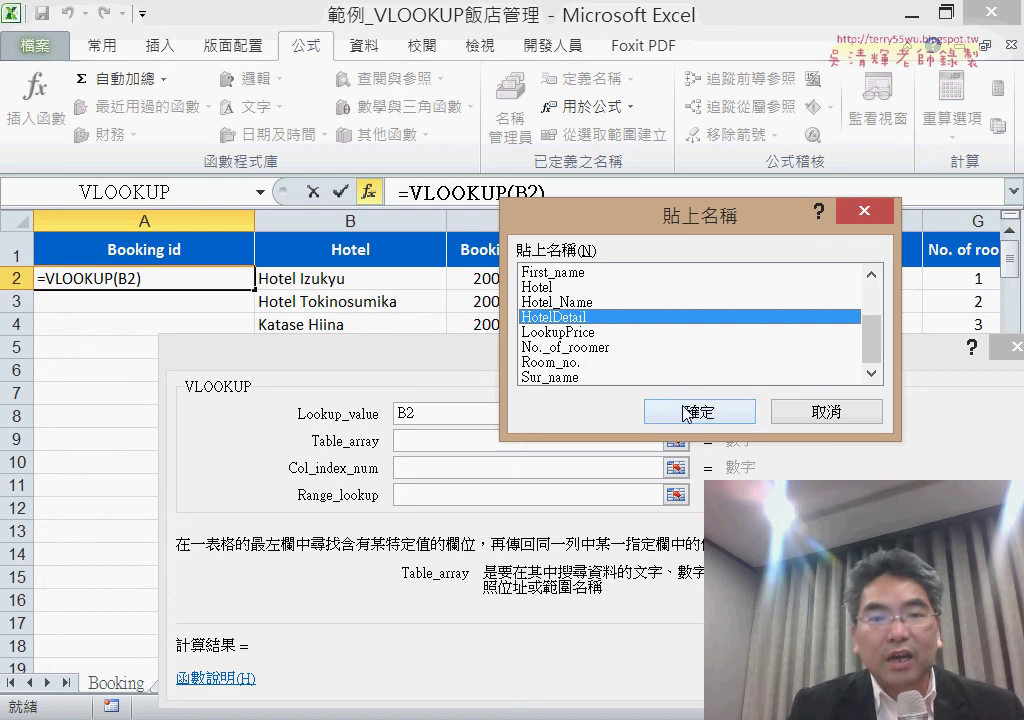
pyautogui.click(686, 413)
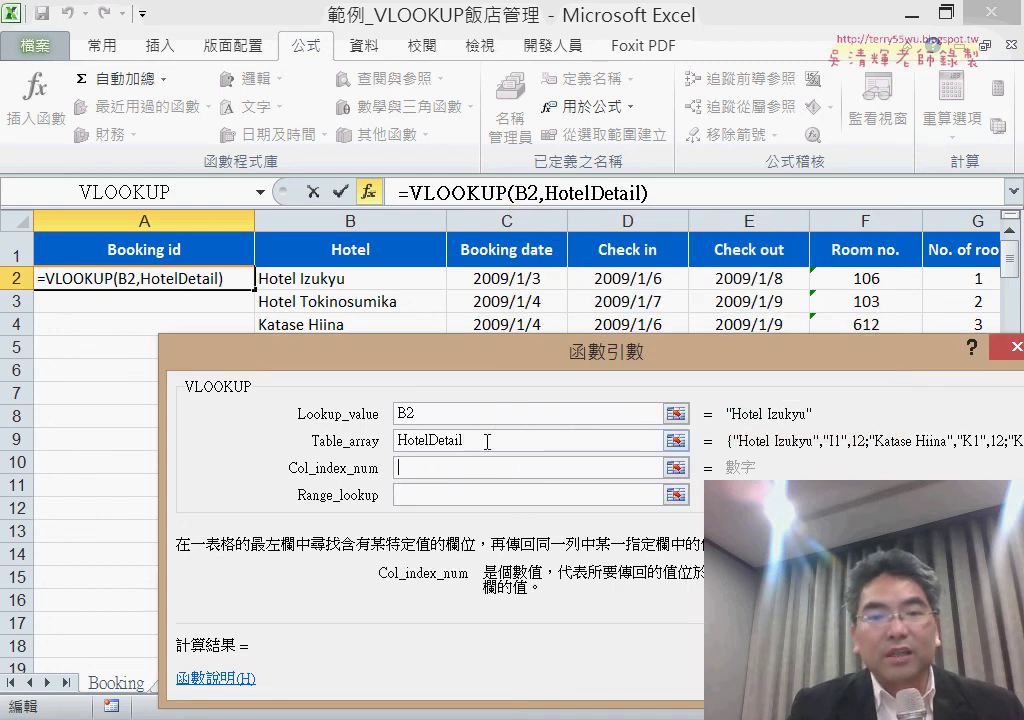
pyautogui.click(487, 441)
pyautogui.moveTo(643, 368); pyautogui.dragTo(578, 459)
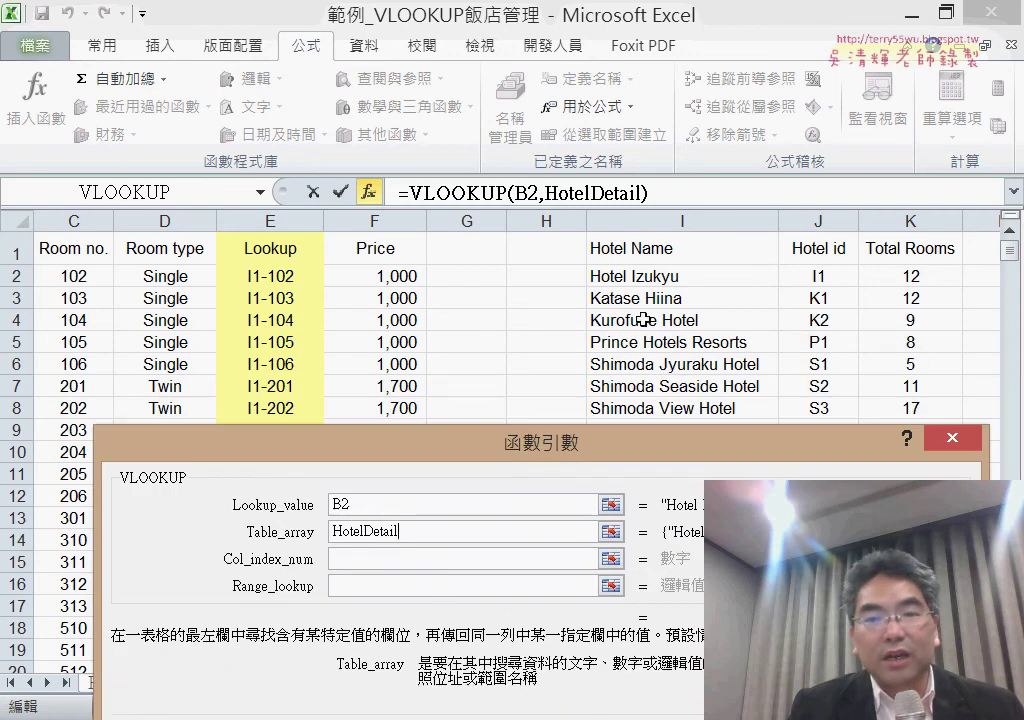
pyautogui.moveTo(673, 462); pyautogui.dragTo(740, 221)
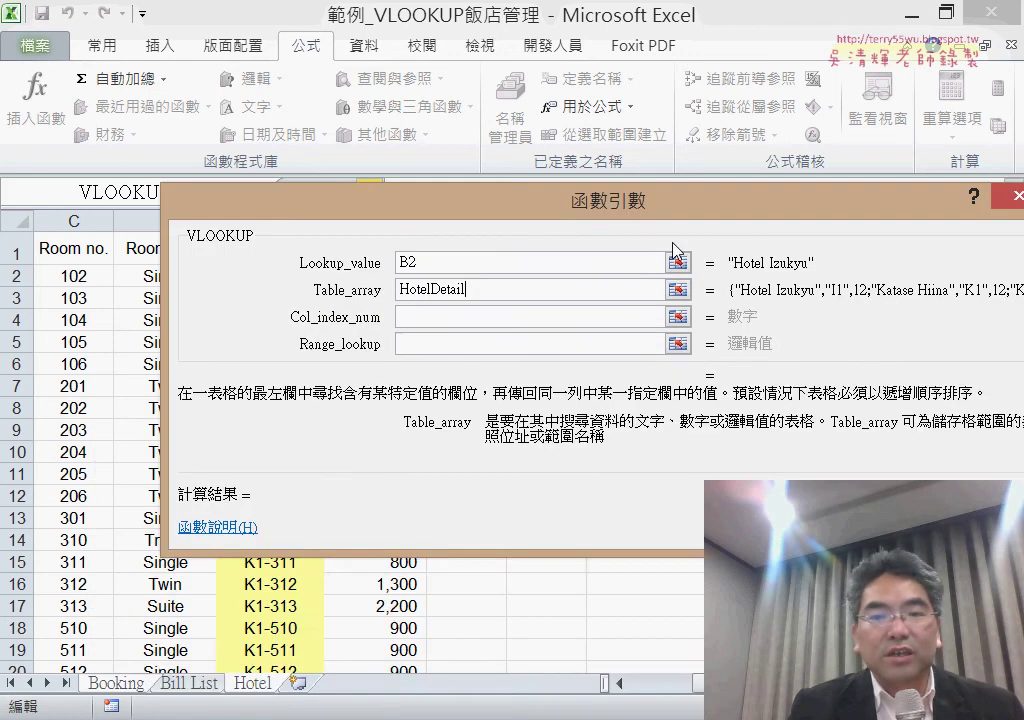
pyautogui.click(489, 314)
pyautogui.write('2')
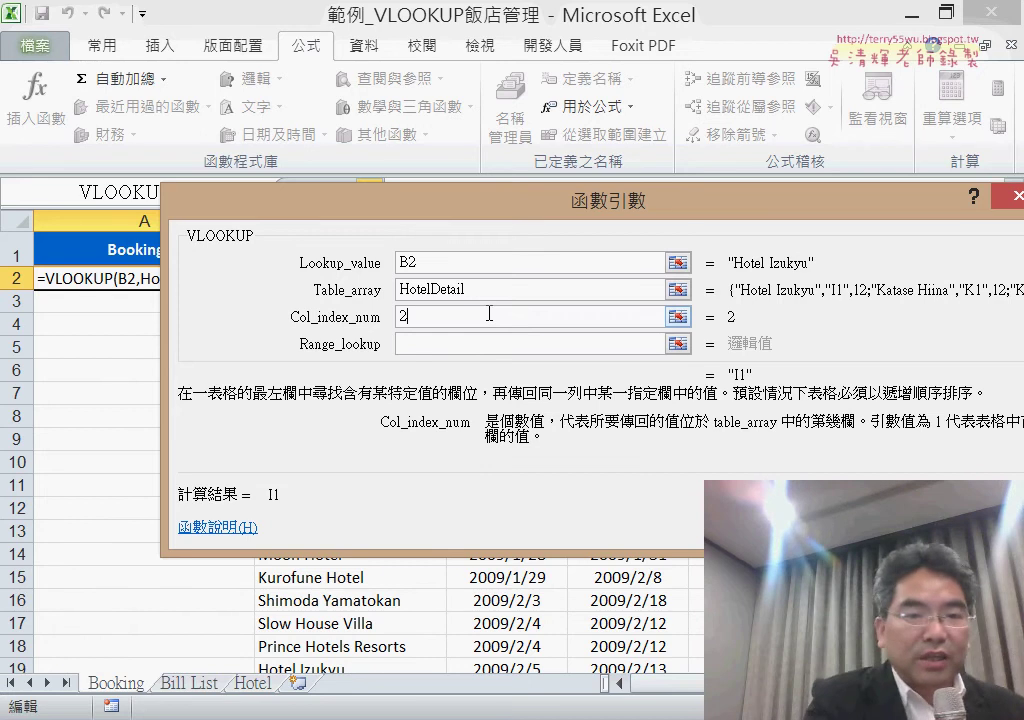
pyautogui.click(466, 350)
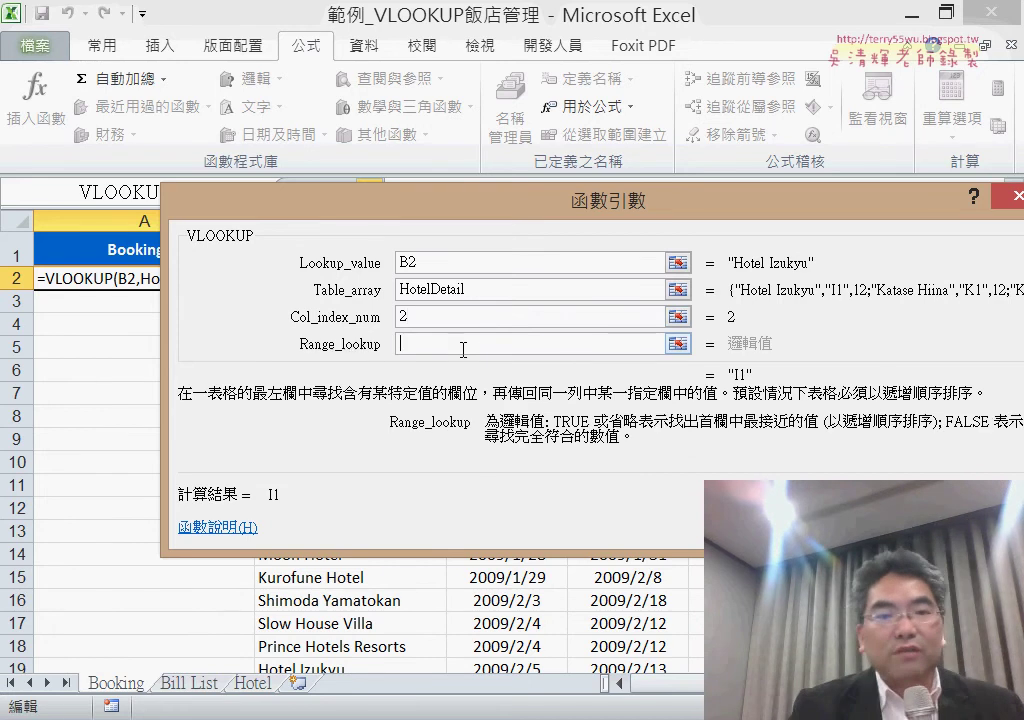
pyautogui.write('0')
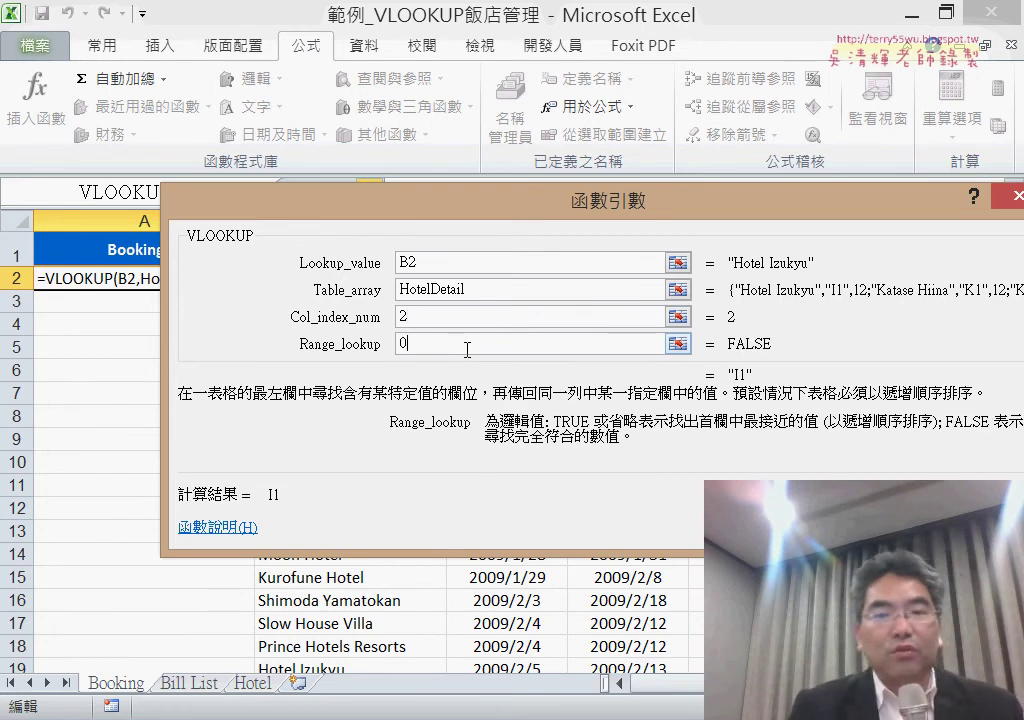
# - Commit the VLOOKUP and append &"-"&TEXT(D2,"mmdd") to A2, giving I1-0106
pyautogui.press('Return')
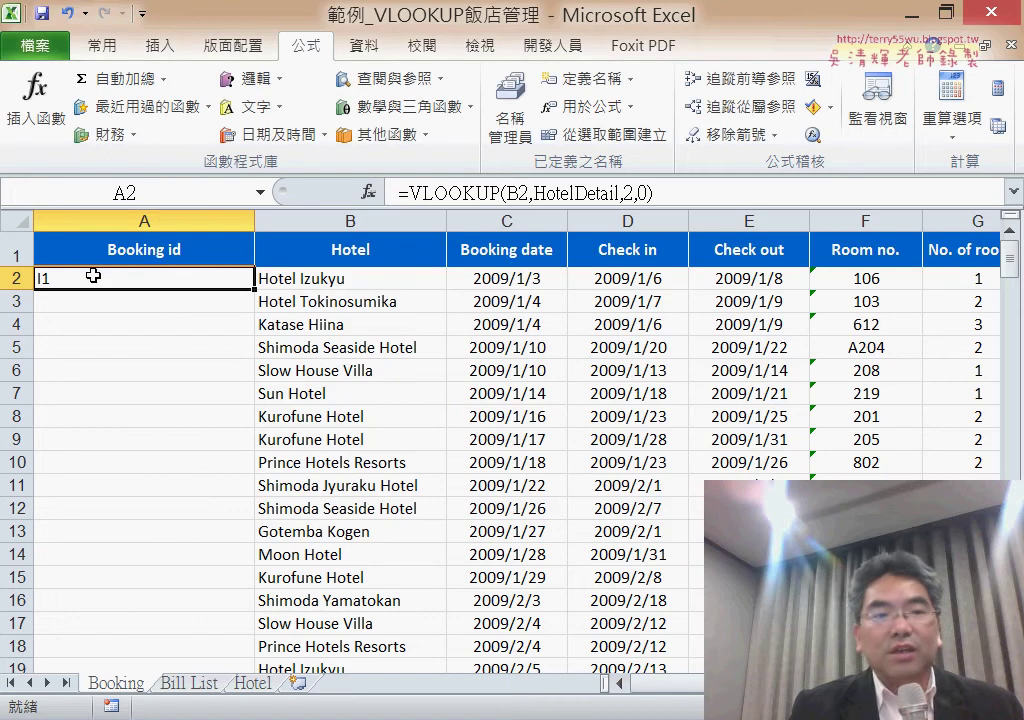
pyautogui.click(766, 190)
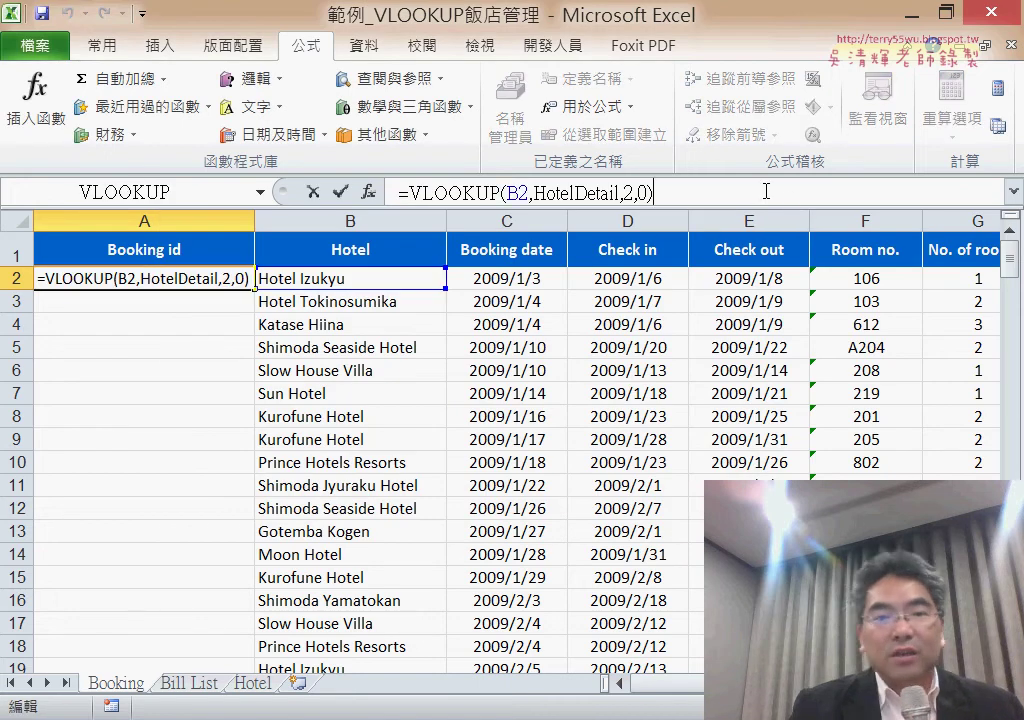
pyautogui.write('&')
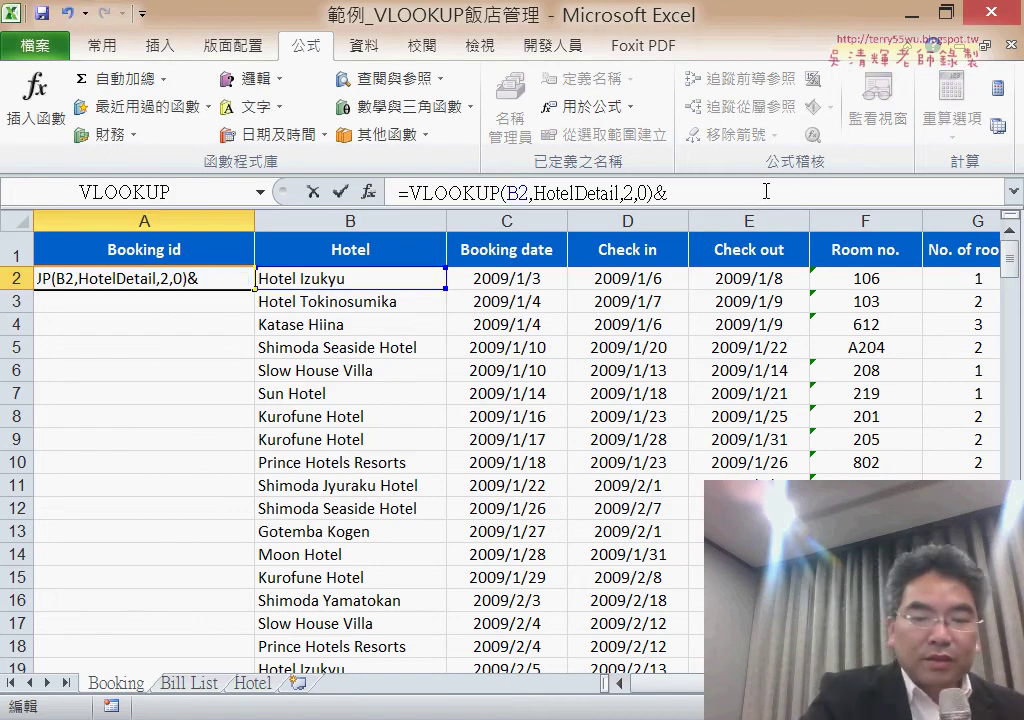
pyautogui.write('"-')
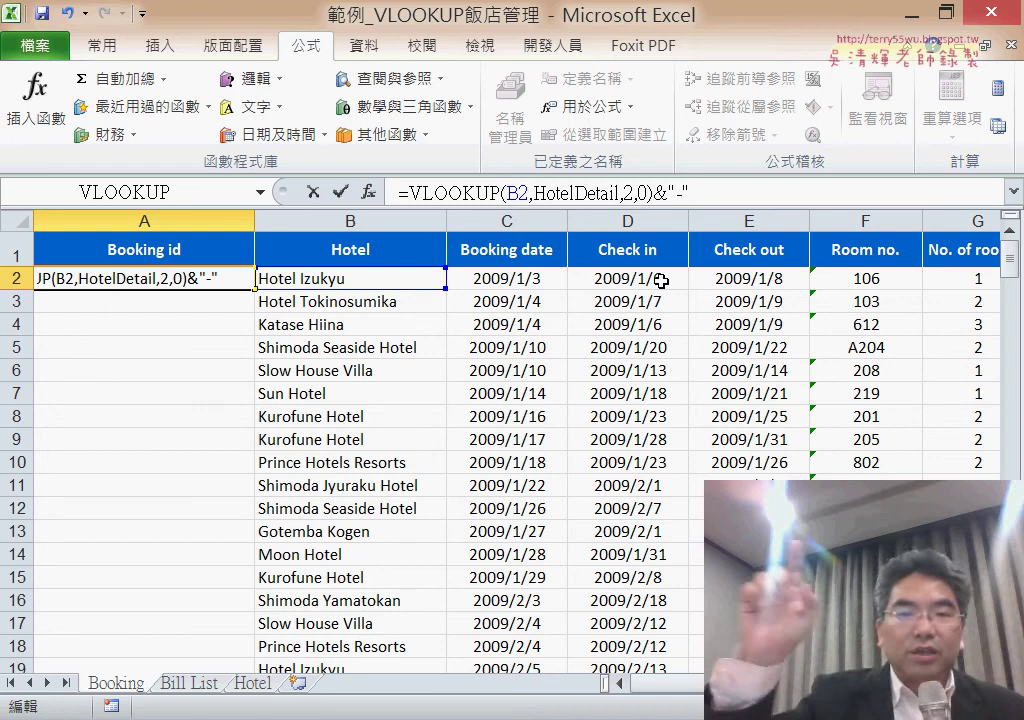
pyautogui.write('&')
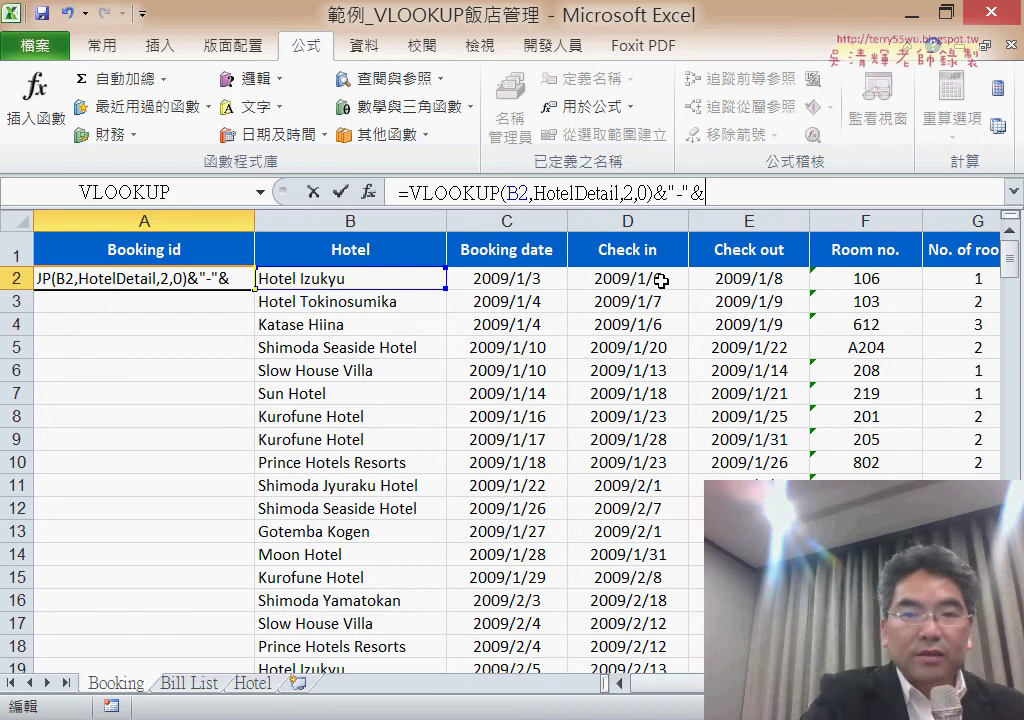
pyautogui.write('text')
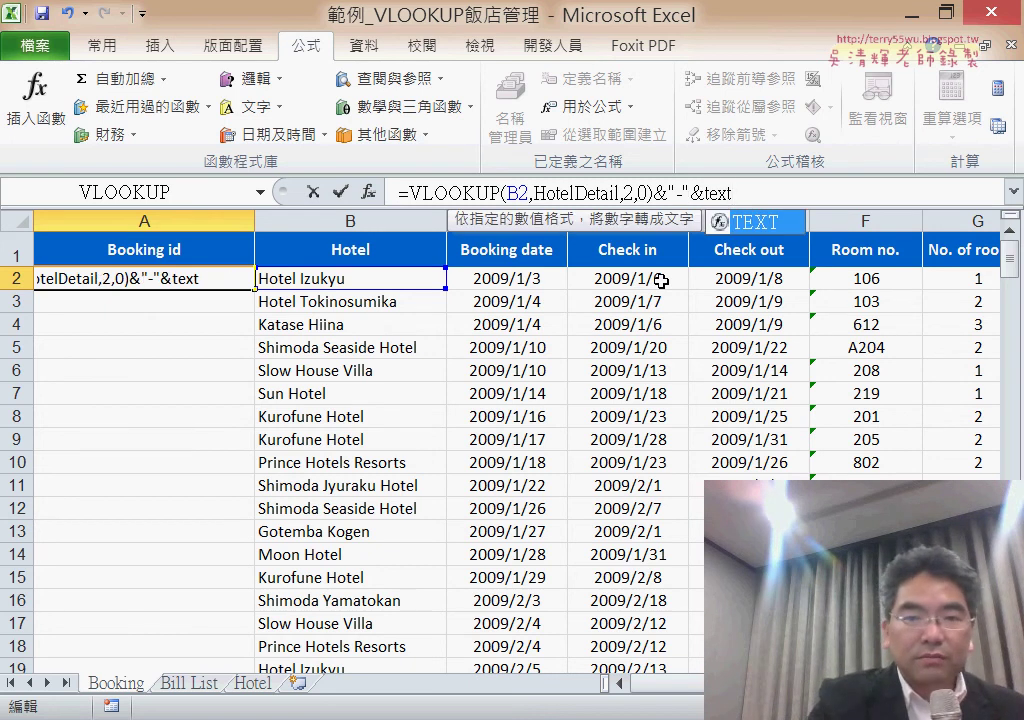
pyautogui.write('(')
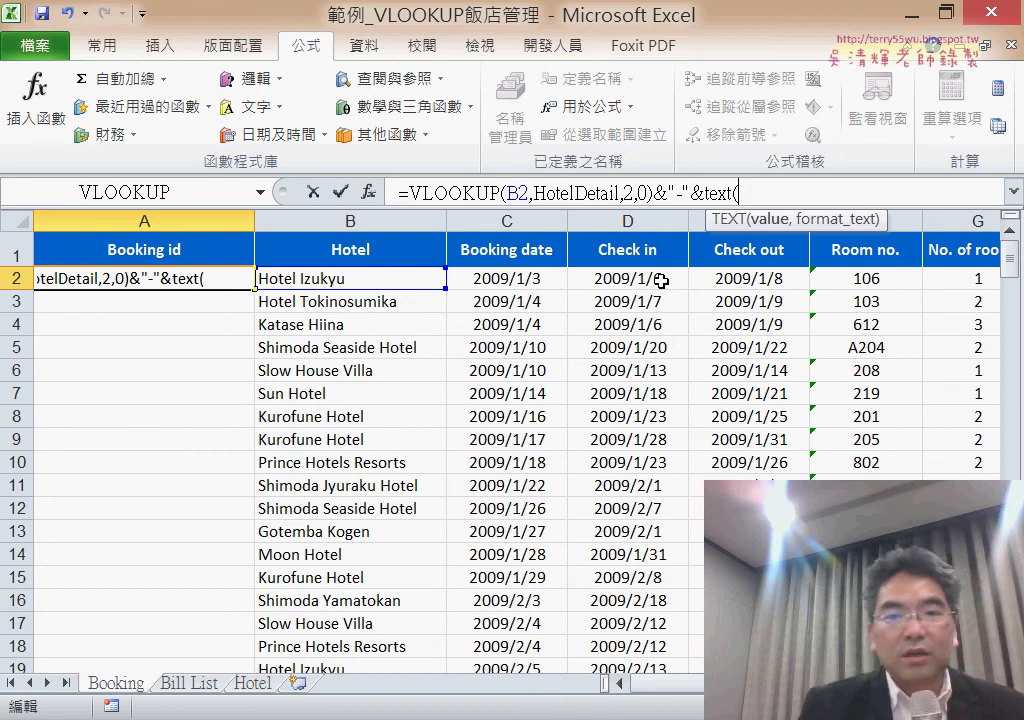
pyautogui.click(661, 281)
pyautogui.write(',"')
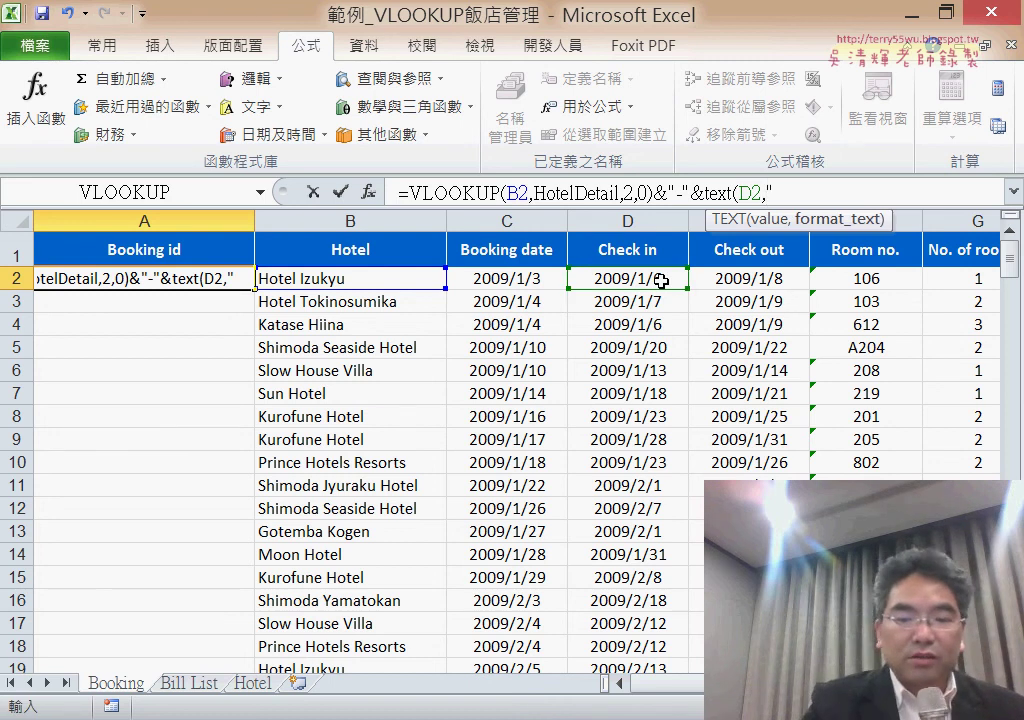
pyautogui.write('mmdd"')
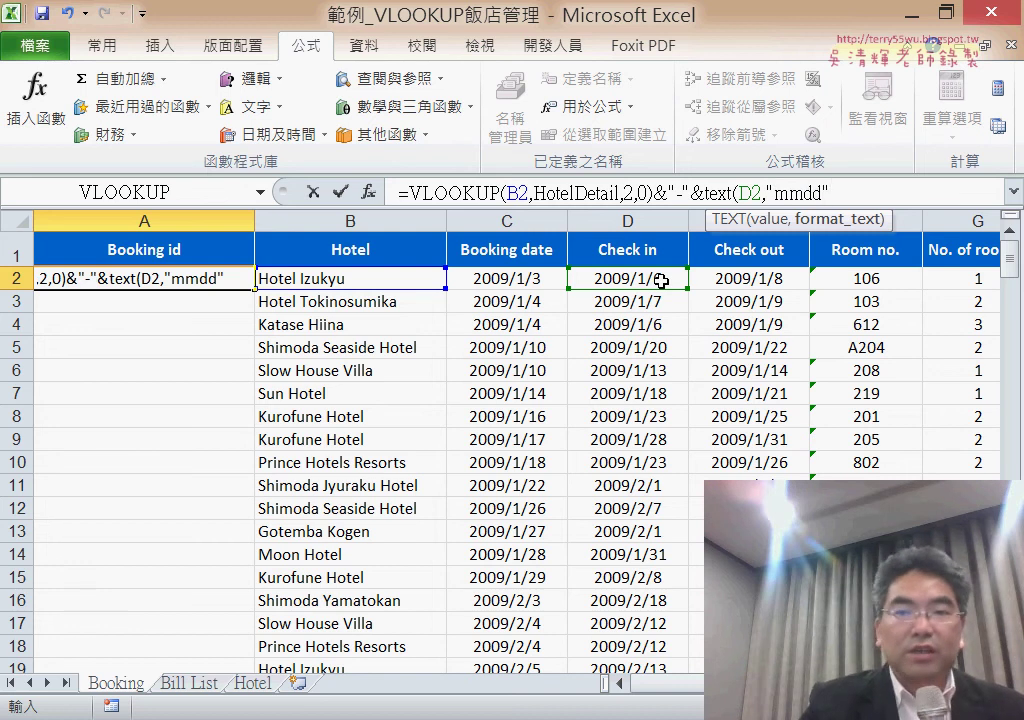
pyautogui.write(')')
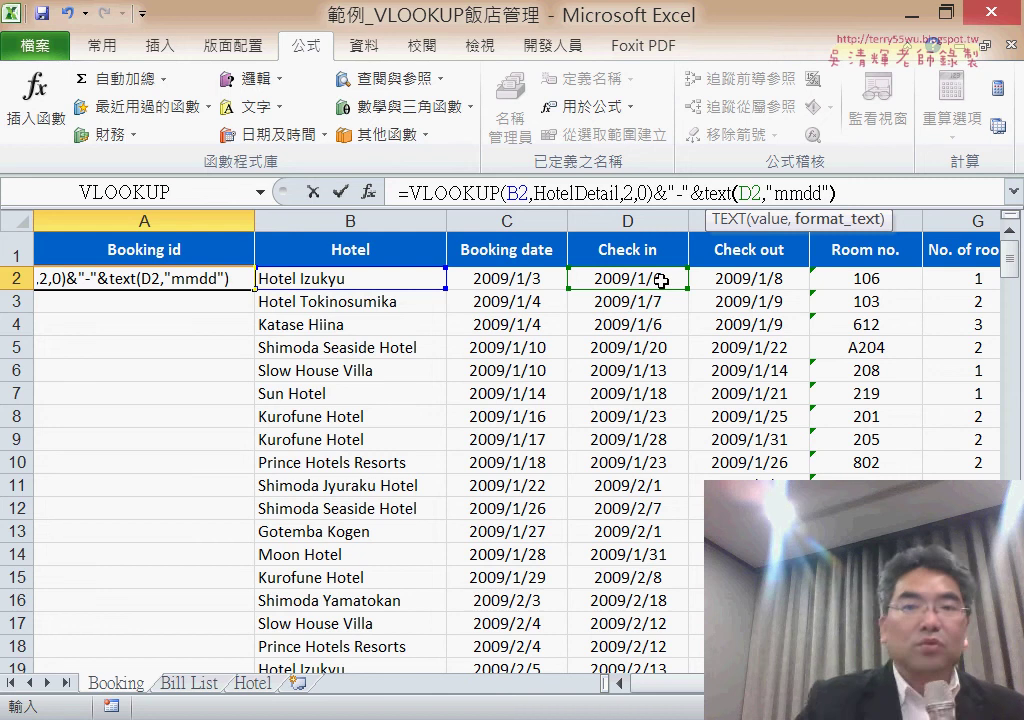
pyautogui.click(343, 192)
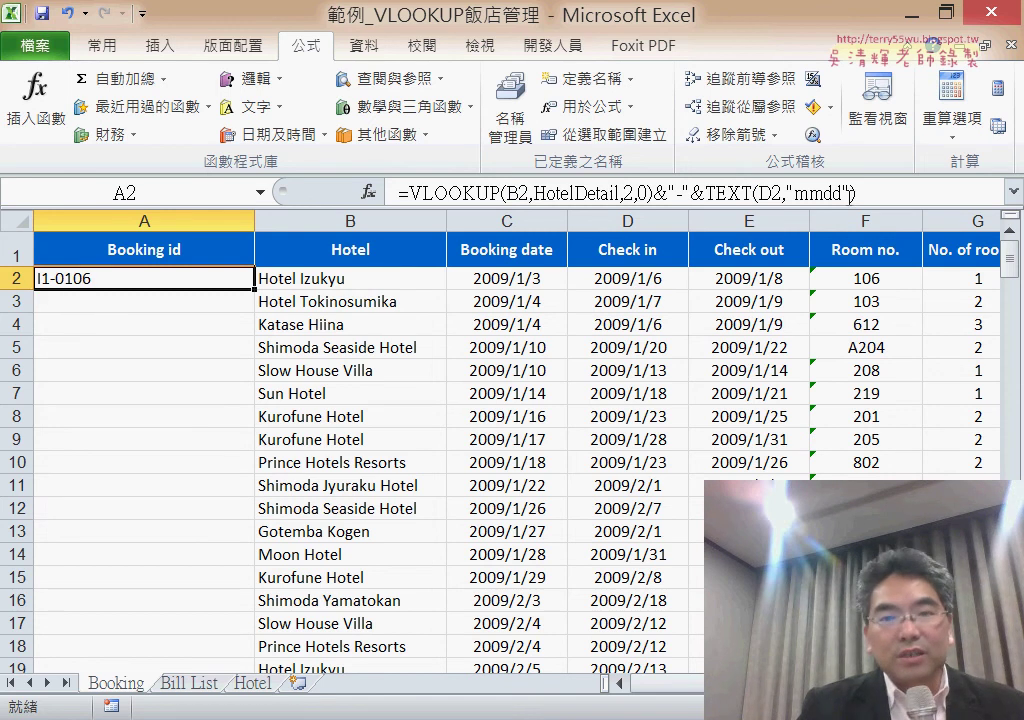
# - Append the E2-D2+1 nights calculation to A2's formula without the suggested correction, leaving #VALUE!
pyautogui.click(885, 197)
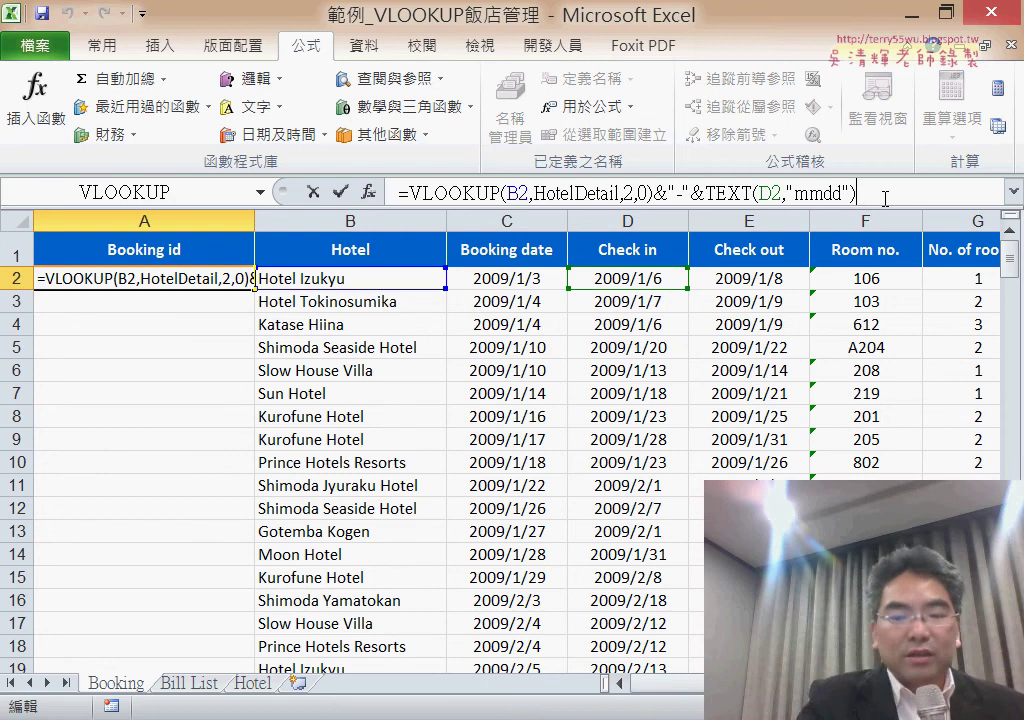
pyautogui.write('&"-')
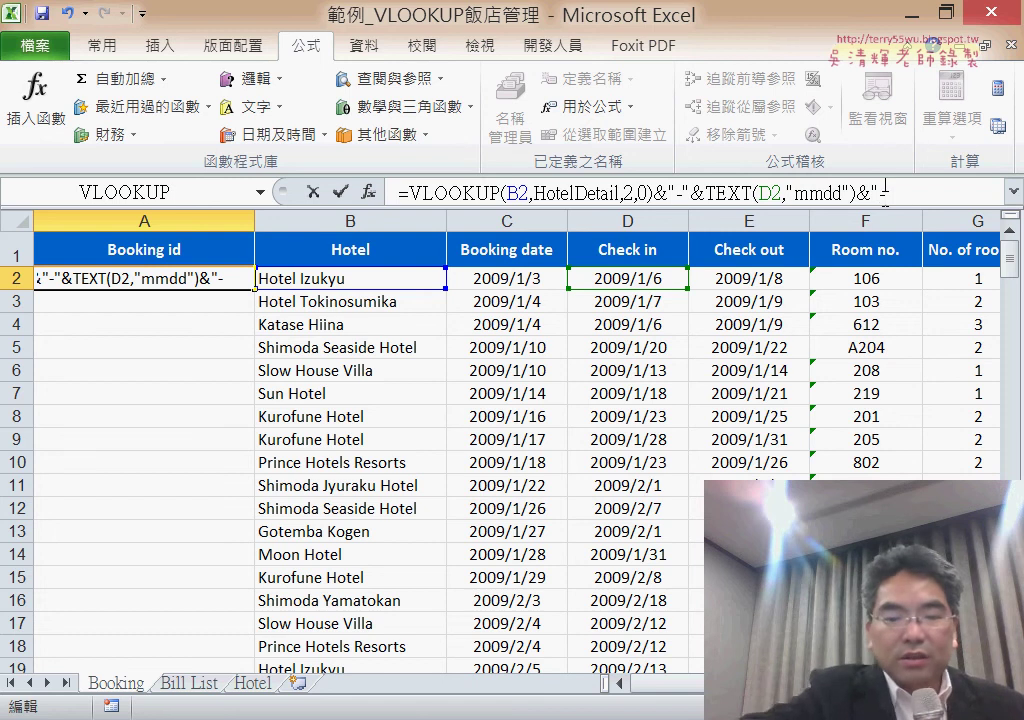
pyautogui.write('&')
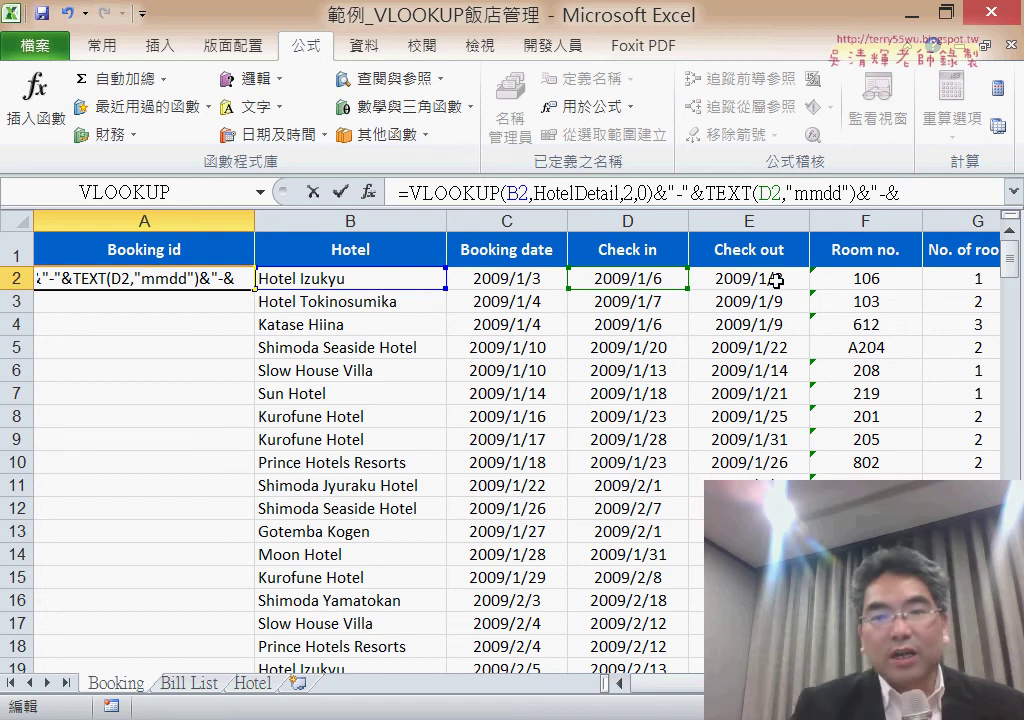
pyautogui.click(776, 281)
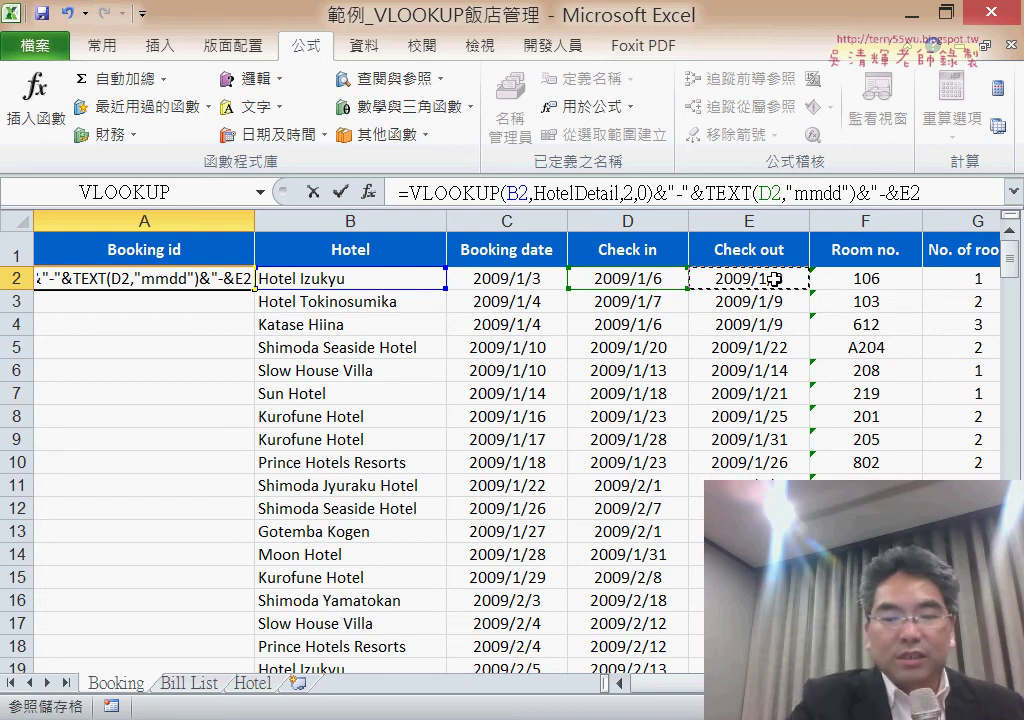
pyautogui.write('-')
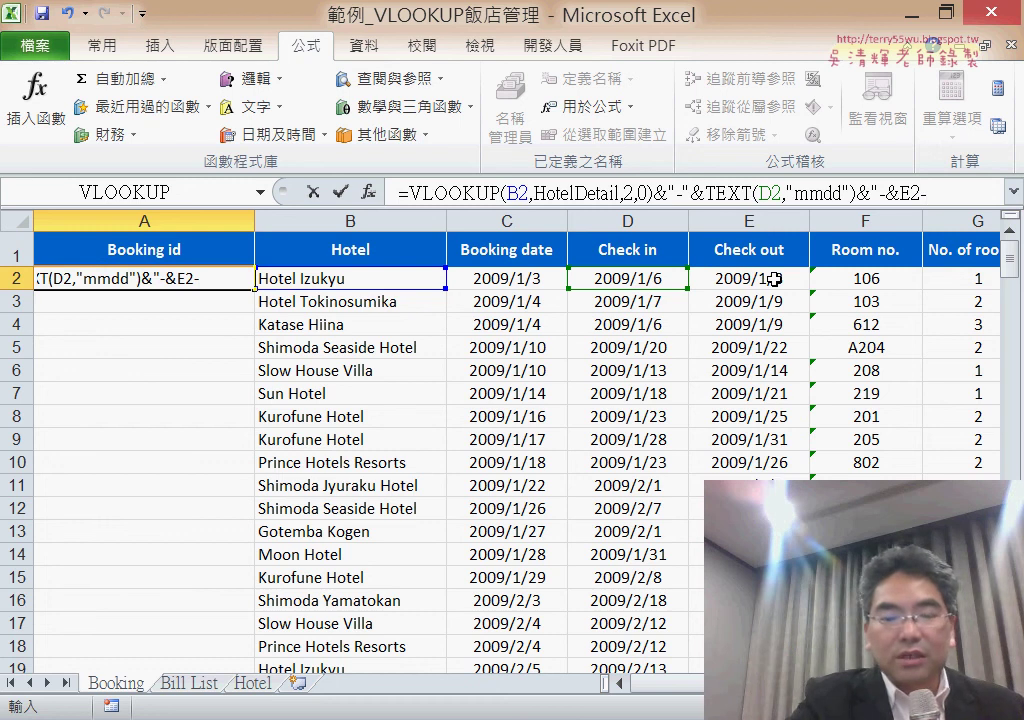
pyautogui.click(665, 284)
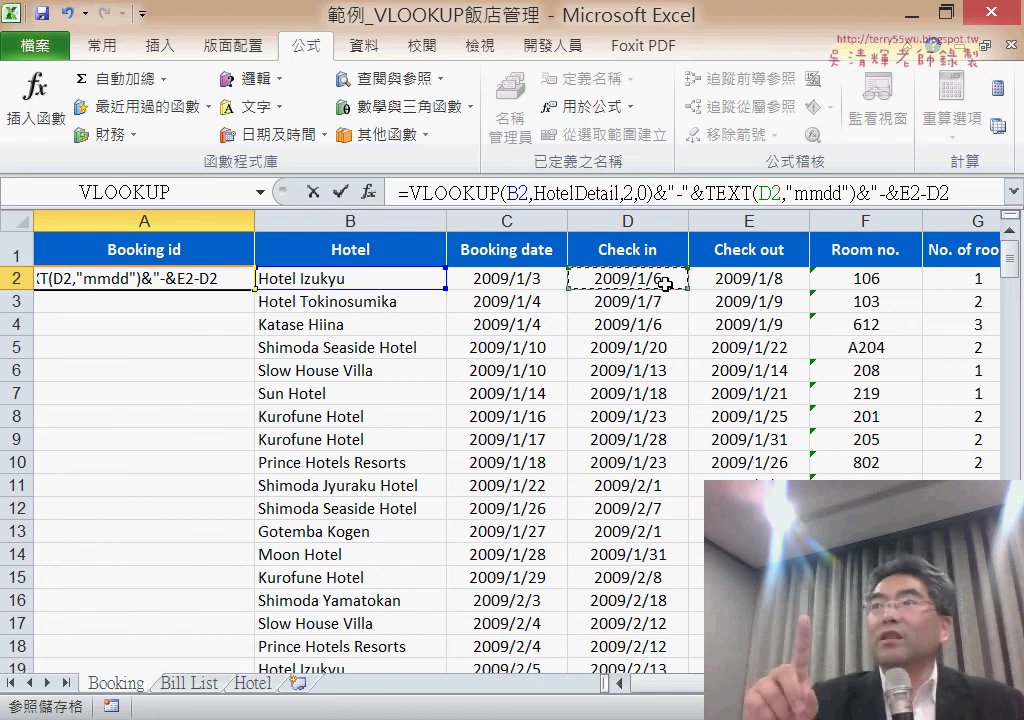
pyautogui.write('+')
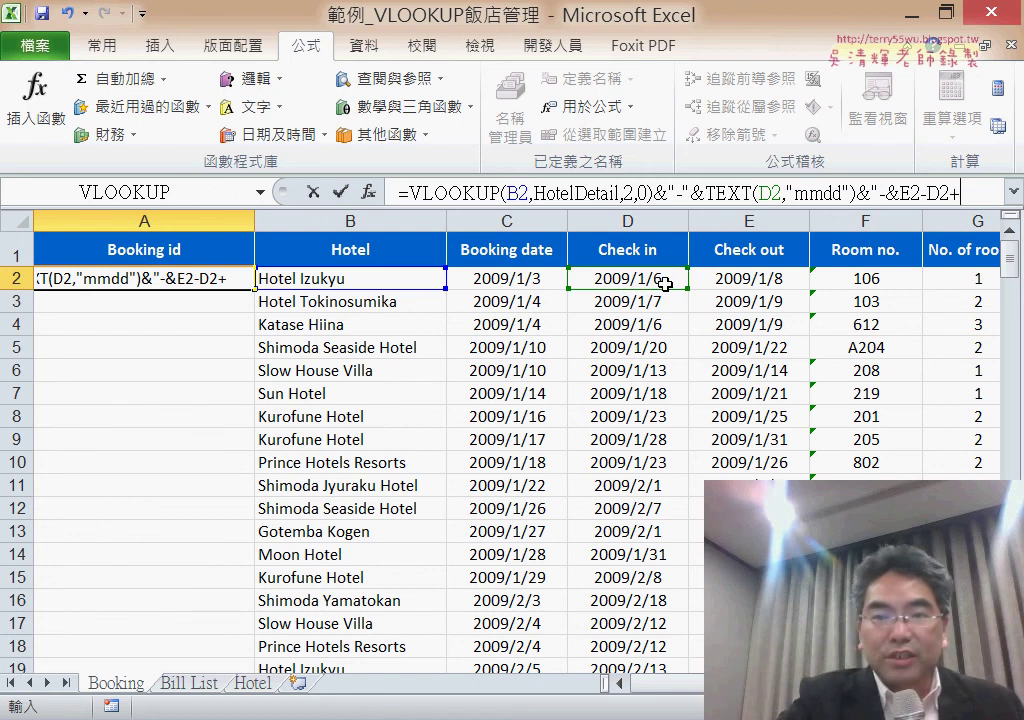
pyautogui.write('1')
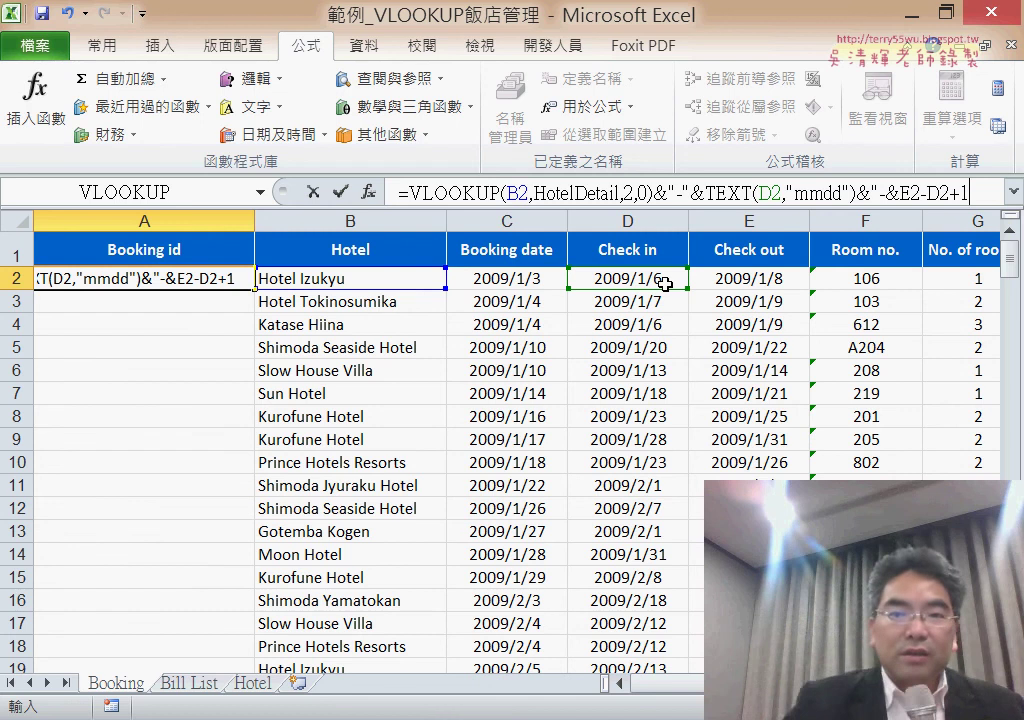
pyautogui.click(342, 192)
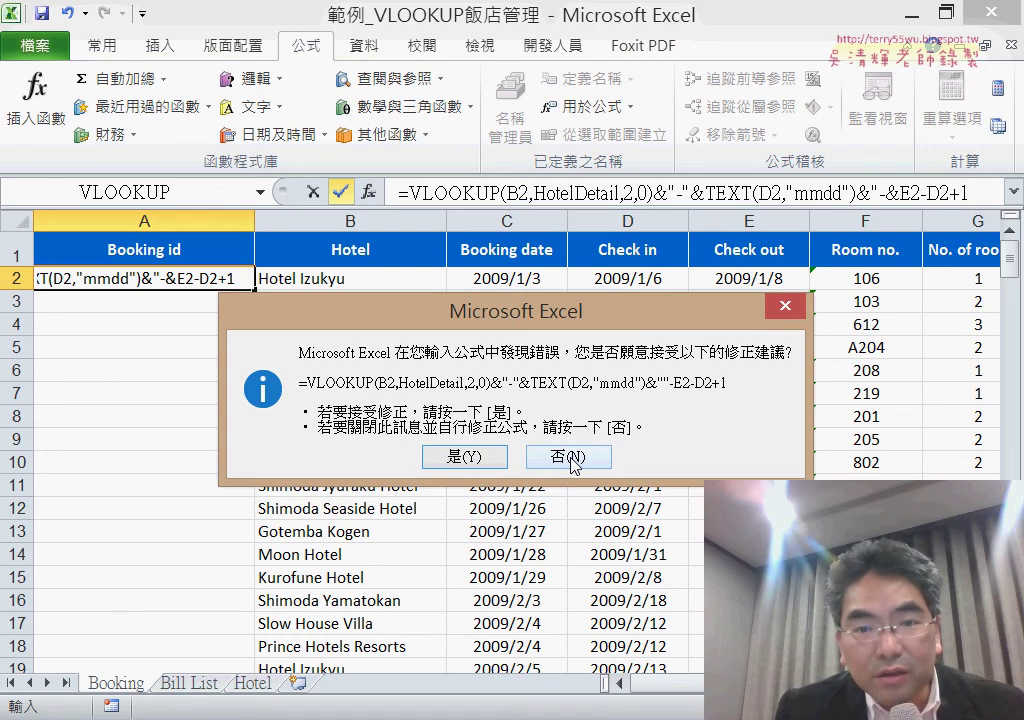
pyautogui.click(468, 455)
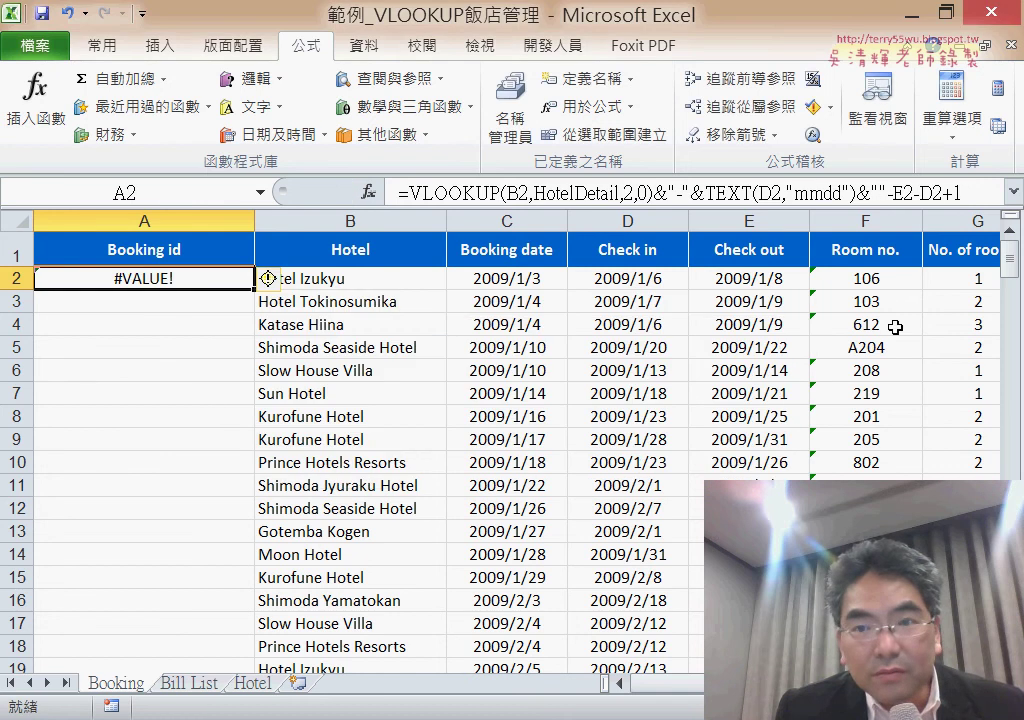
# - Insert the missing -"& between the quotes so A2's Booking id reads I1-0106-3
pyautogui.click(888, 192)
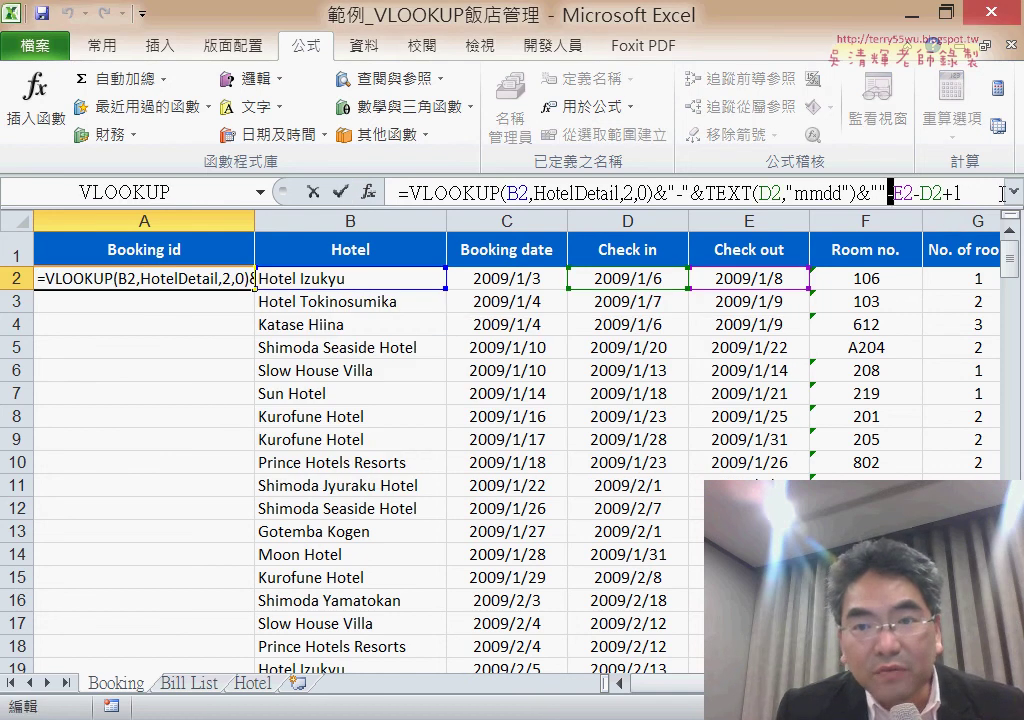
pyautogui.press('Left')
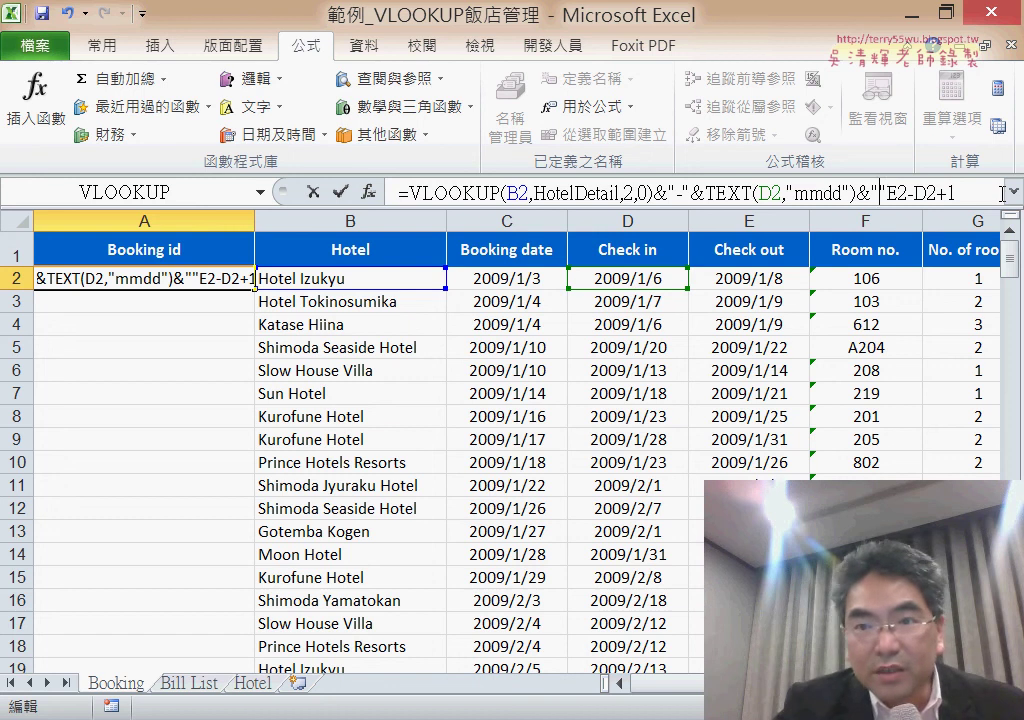
pyautogui.write('-"')
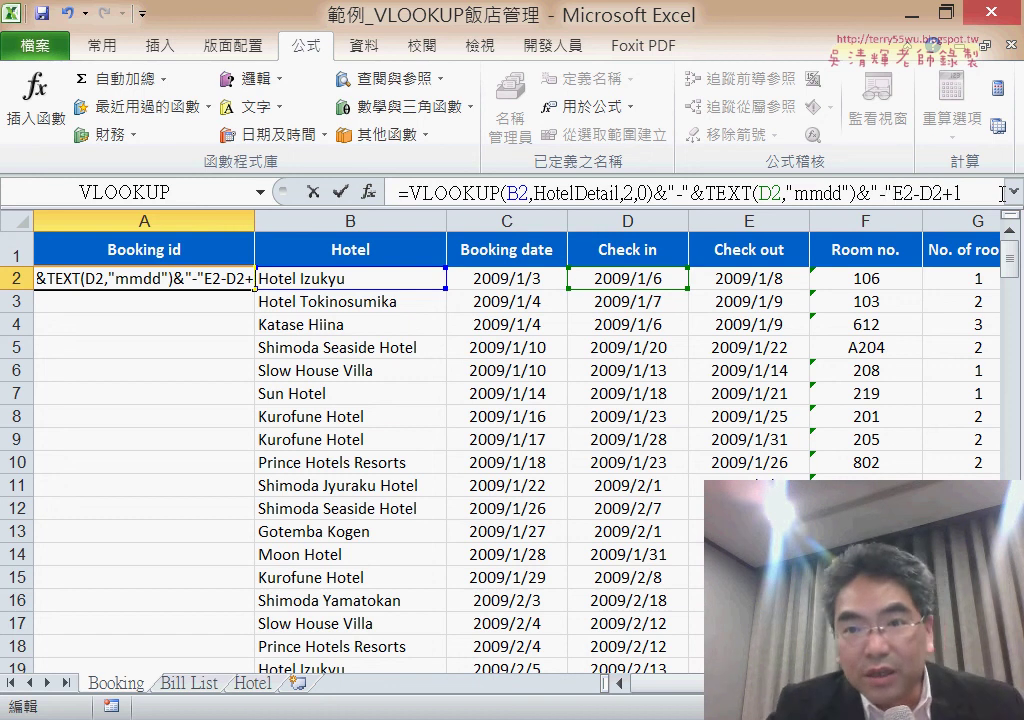
pyautogui.write('&')
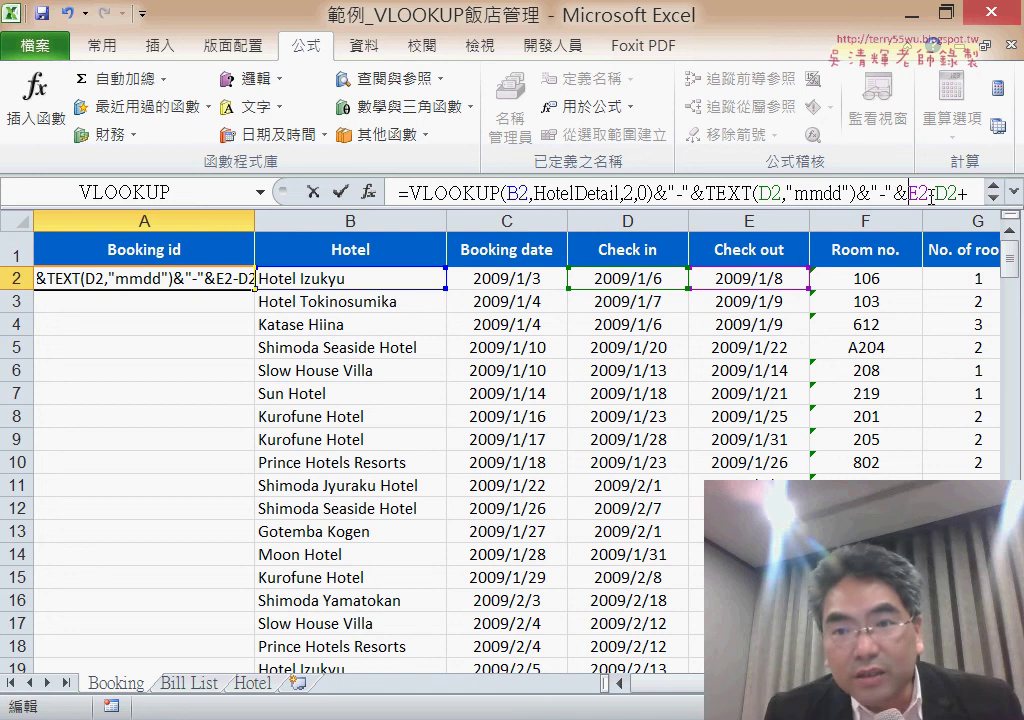
pyautogui.moveTo(910, 187); pyautogui.dragTo(1006, 196)
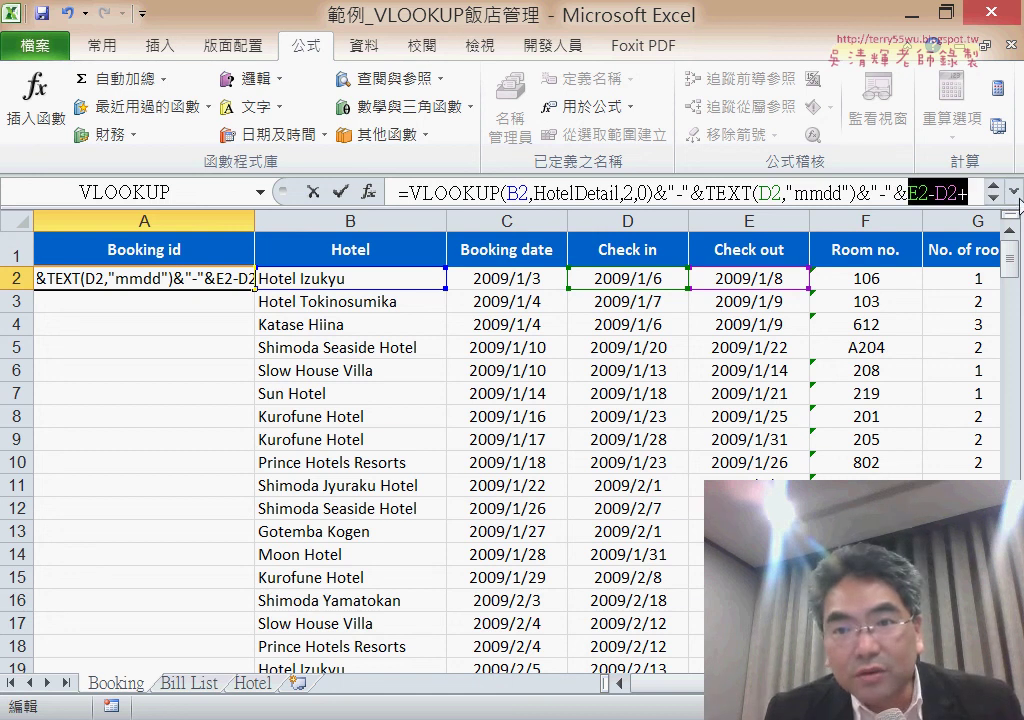
pyautogui.click(341, 191)
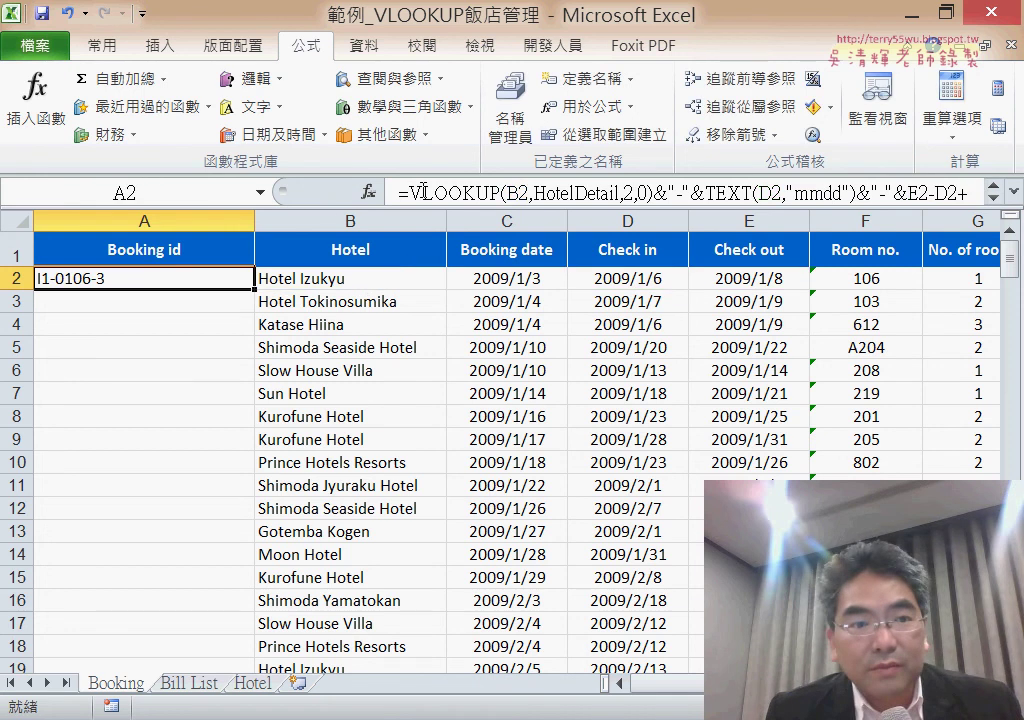
# - Append &"-"&H2 to A2's formula, fixing the missing quote, so the guest's first name ends the id
pyautogui.click(1015, 191)
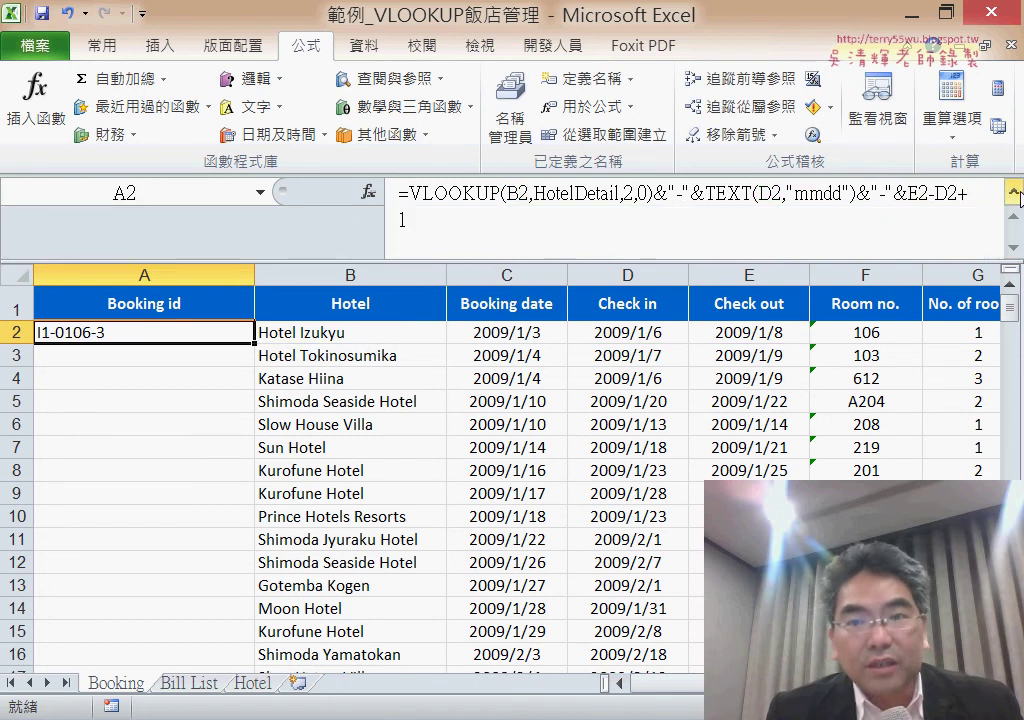
pyautogui.click(727, 215)
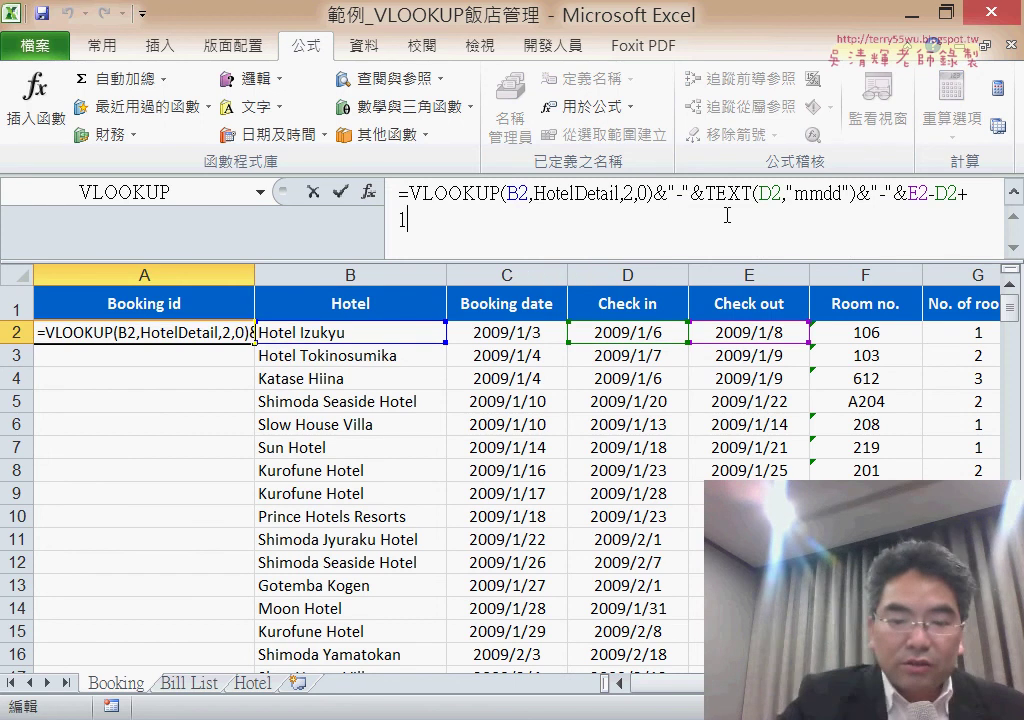
pyautogui.write('&"')
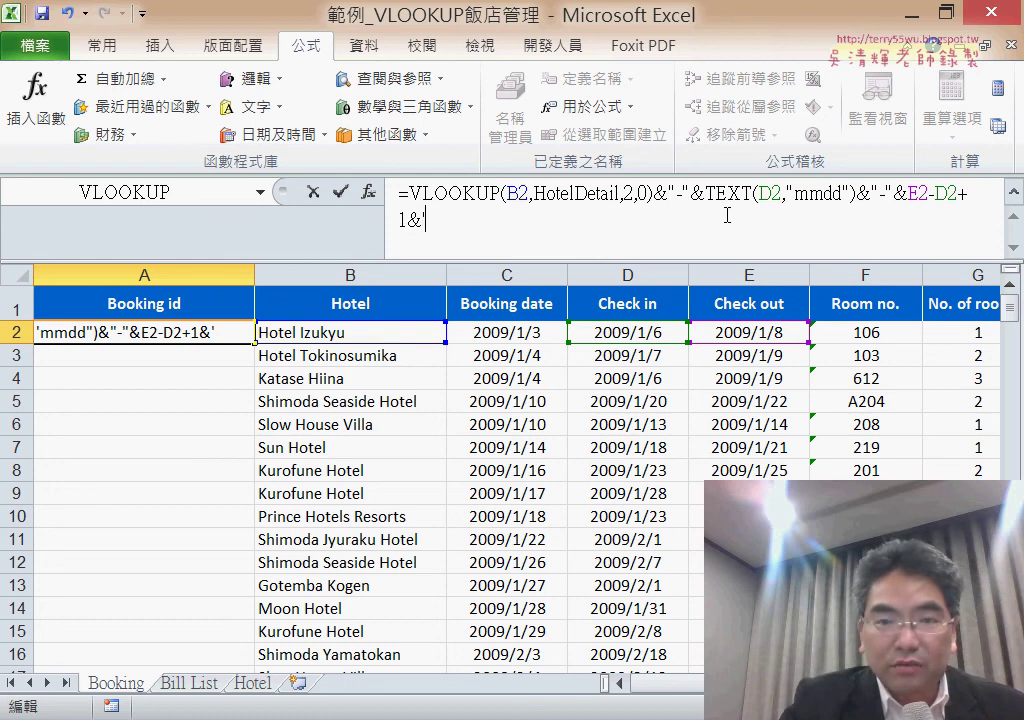
pyautogui.write('-')
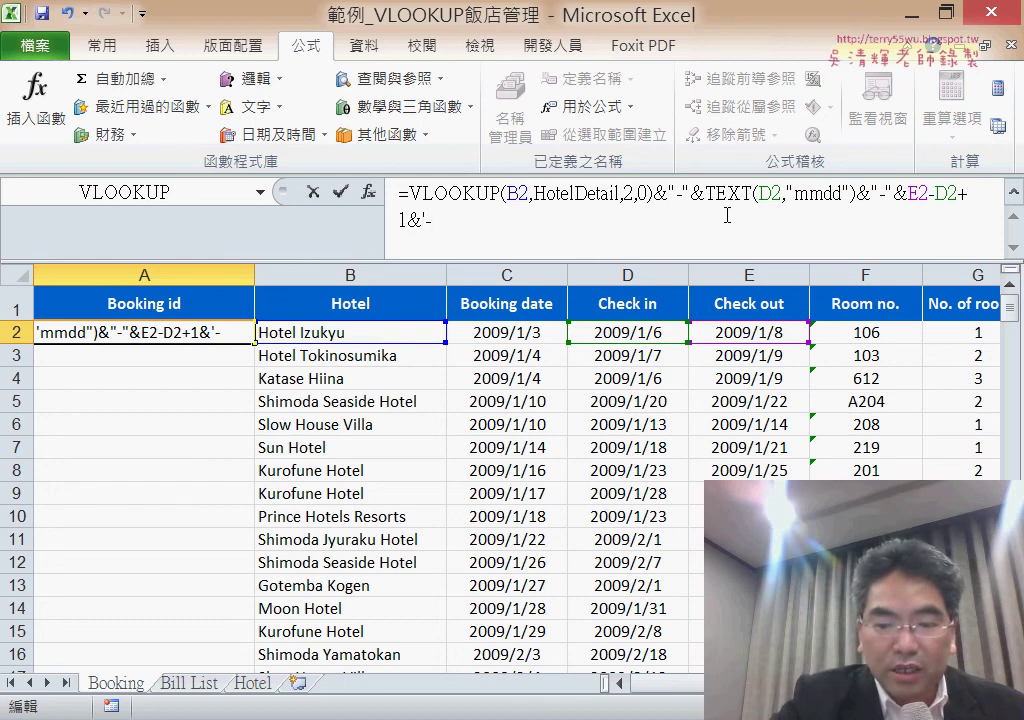
pyautogui.write('"&')
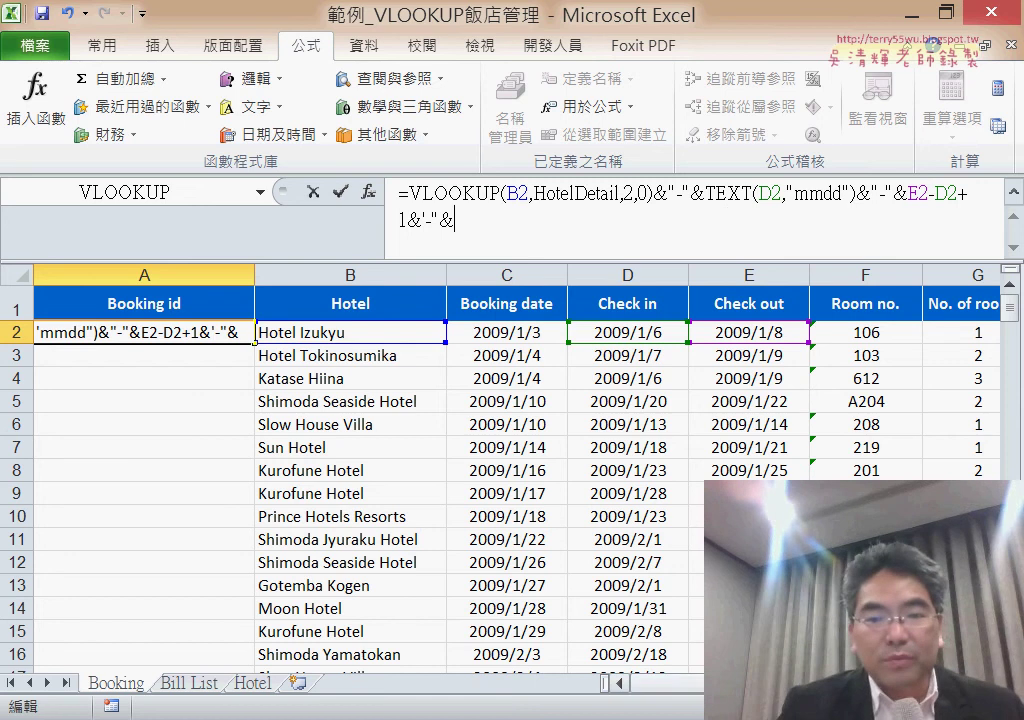
pyautogui.hscroll(2, 804, 395)
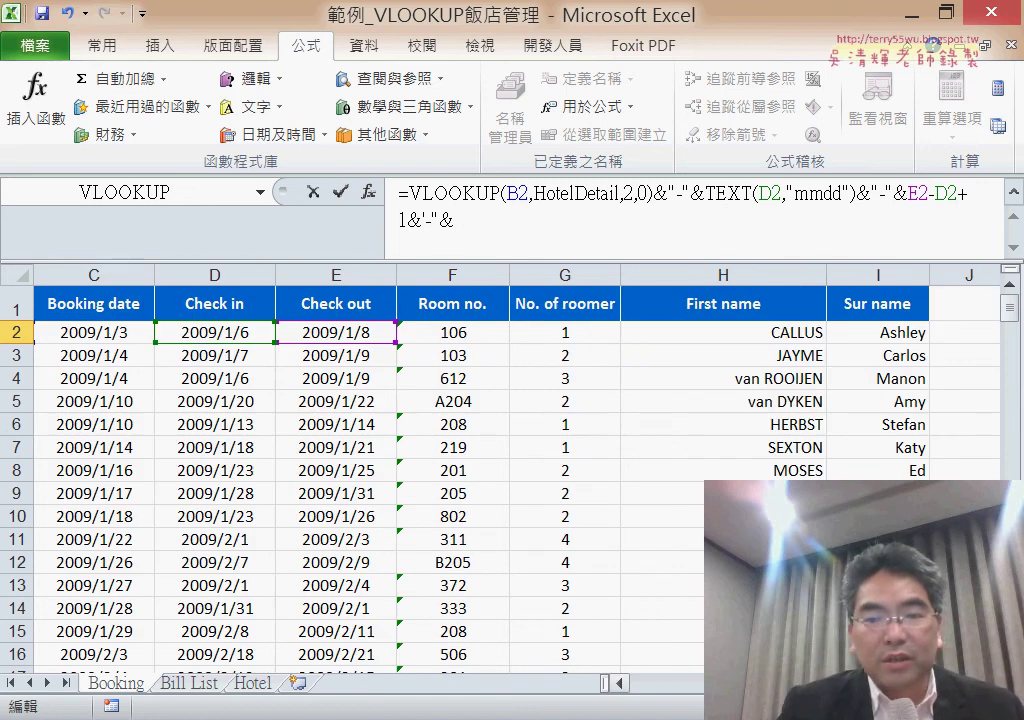
pyautogui.click(781, 334)
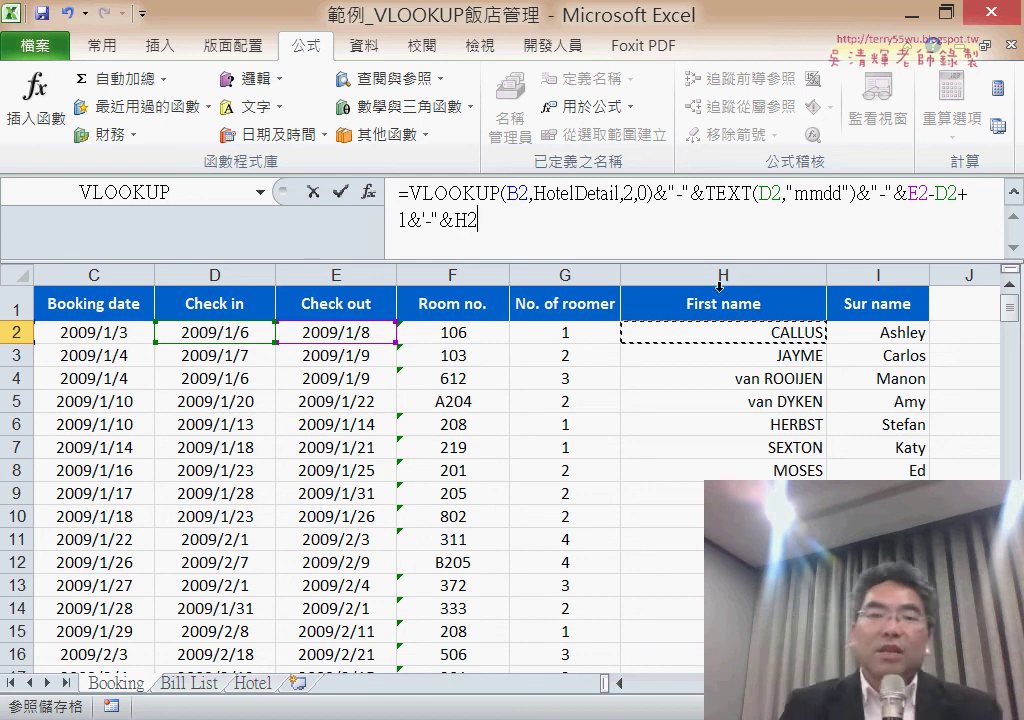
pyautogui.click(339, 190)
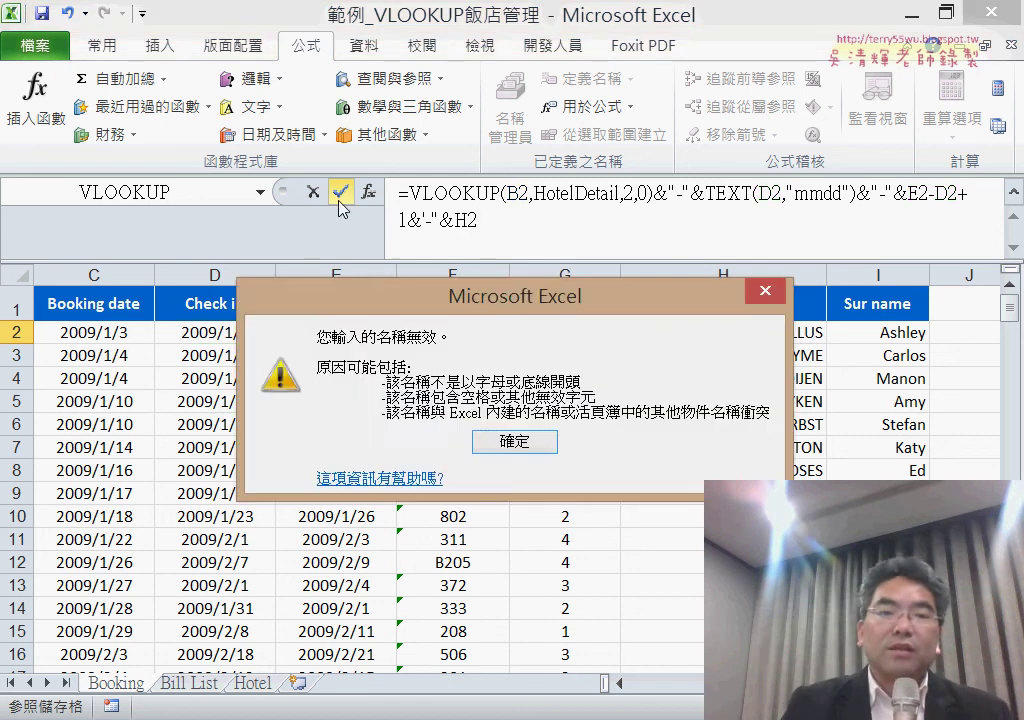
pyautogui.click(488, 441)
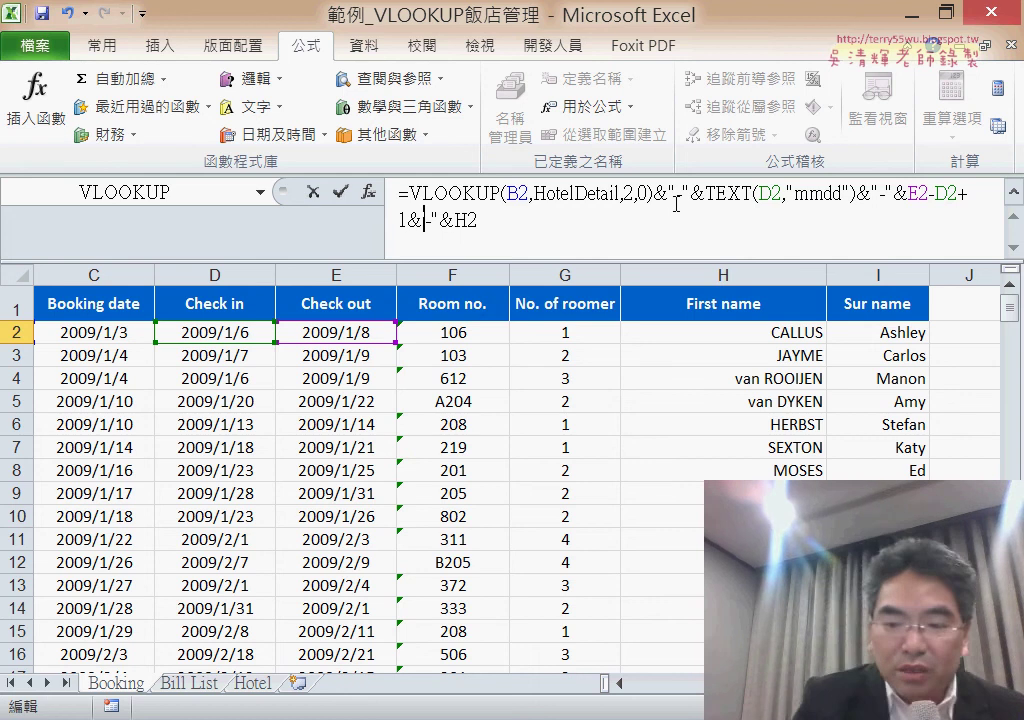
pyautogui.write('"')
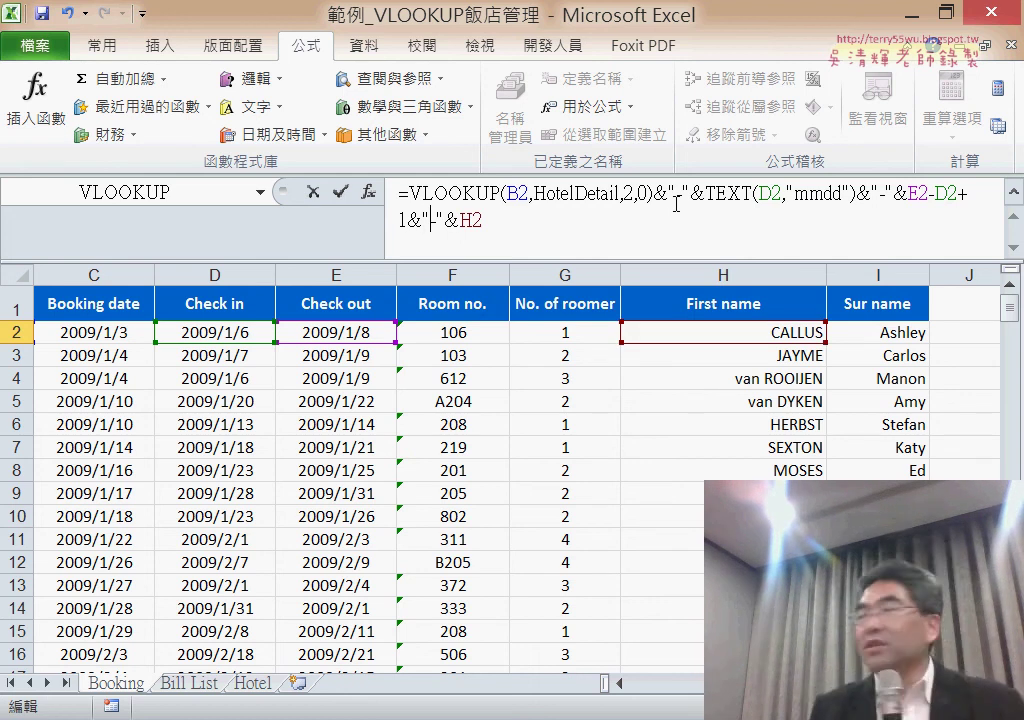
pyautogui.click(341, 193)
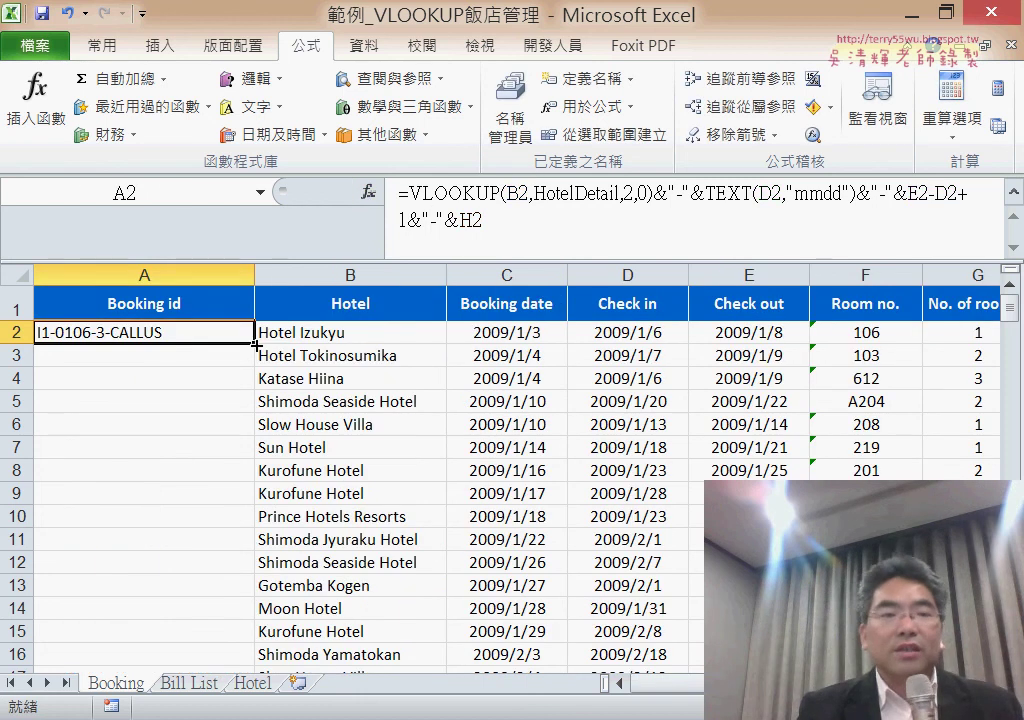
# - Fill the A2 Booking id formula down column A, then return to the Bill List sheet's A2
pyautogui.doubleClick(256, 344)
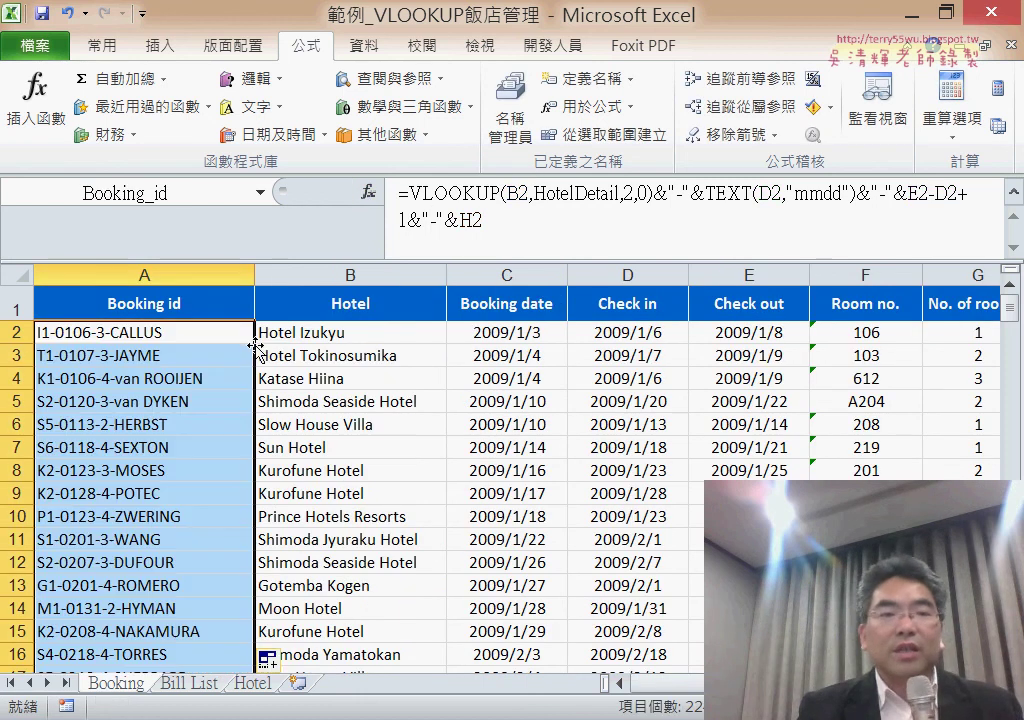
pyautogui.click(180, 331)
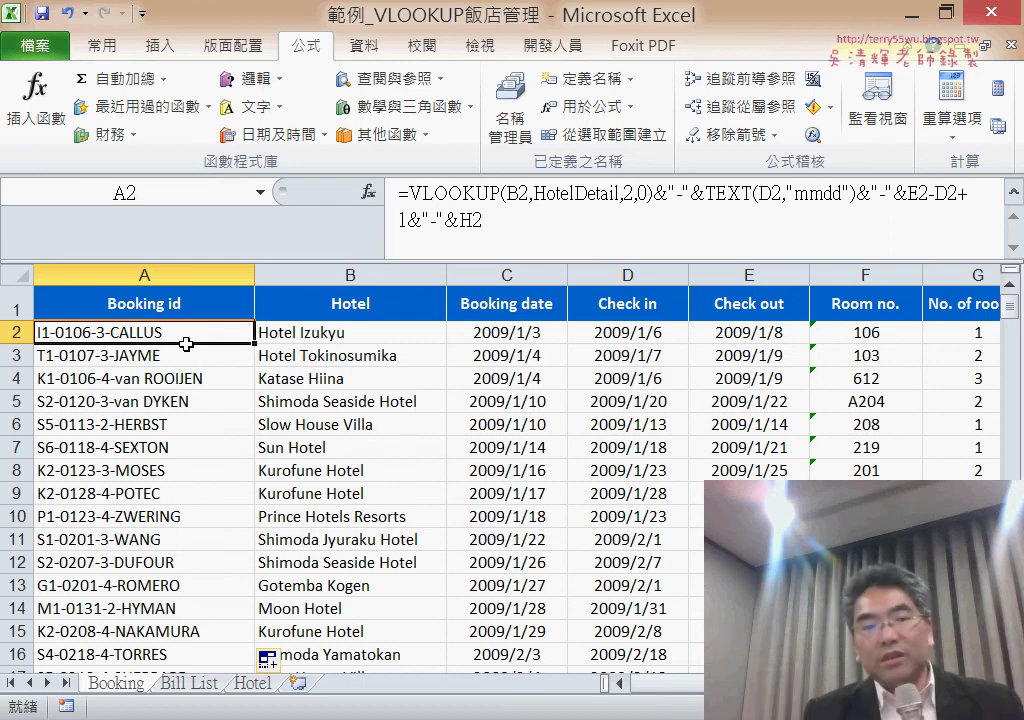
pyautogui.click(190, 683)
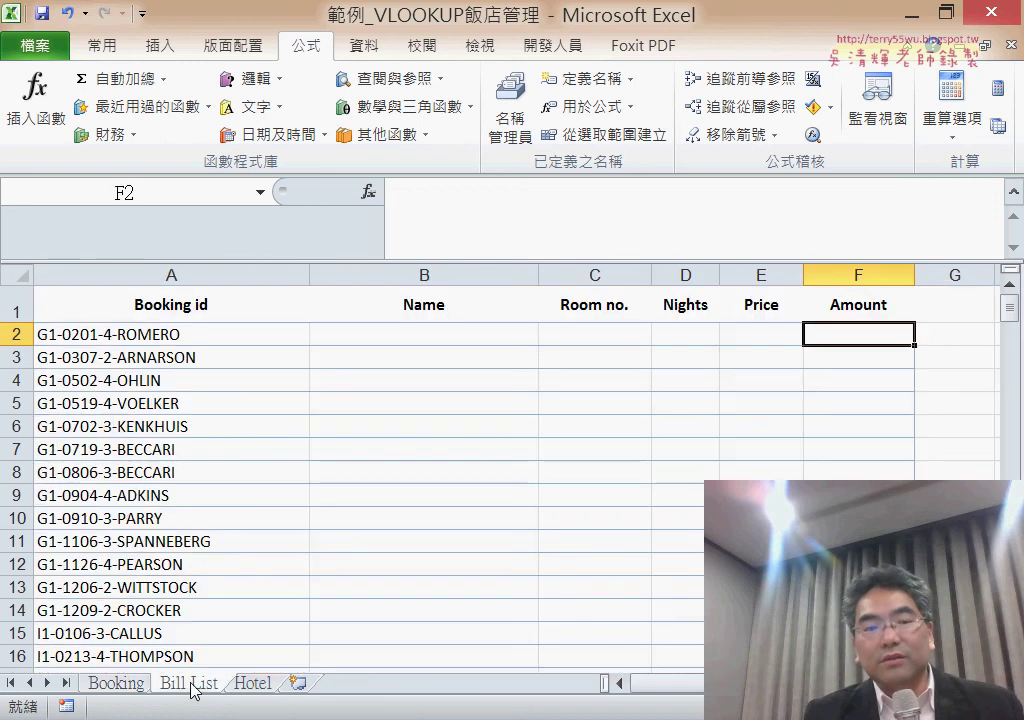
pyautogui.click(209, 335)
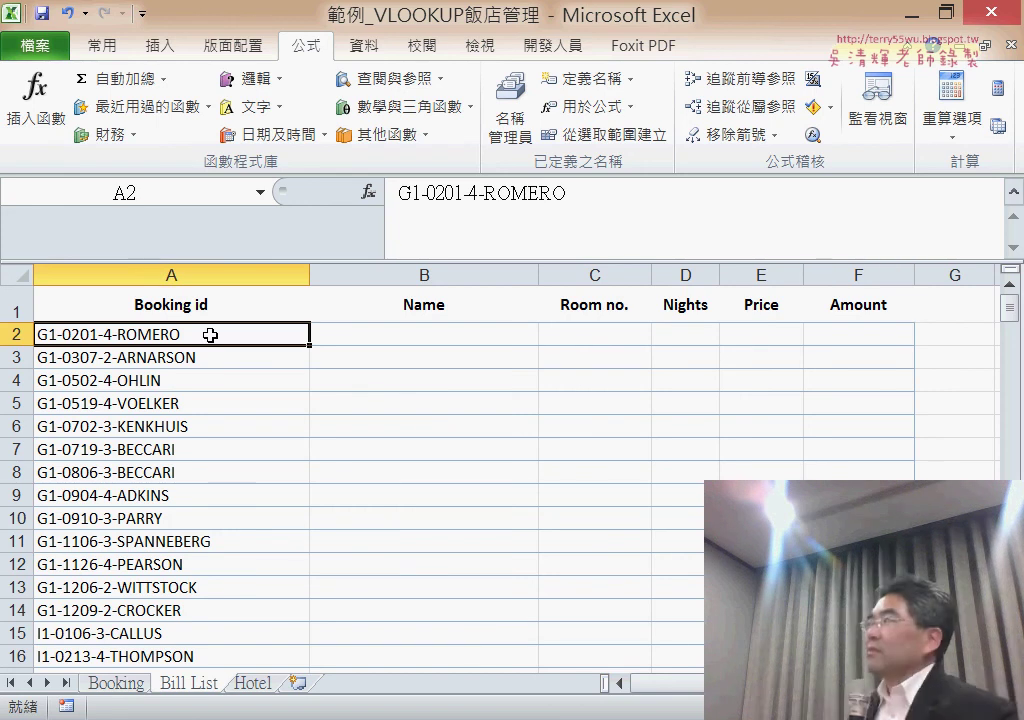
# - Go to the Booking sheet and point out the Booking id, Room no., First name and Sur name columns
pyautogui.click(449, 336)
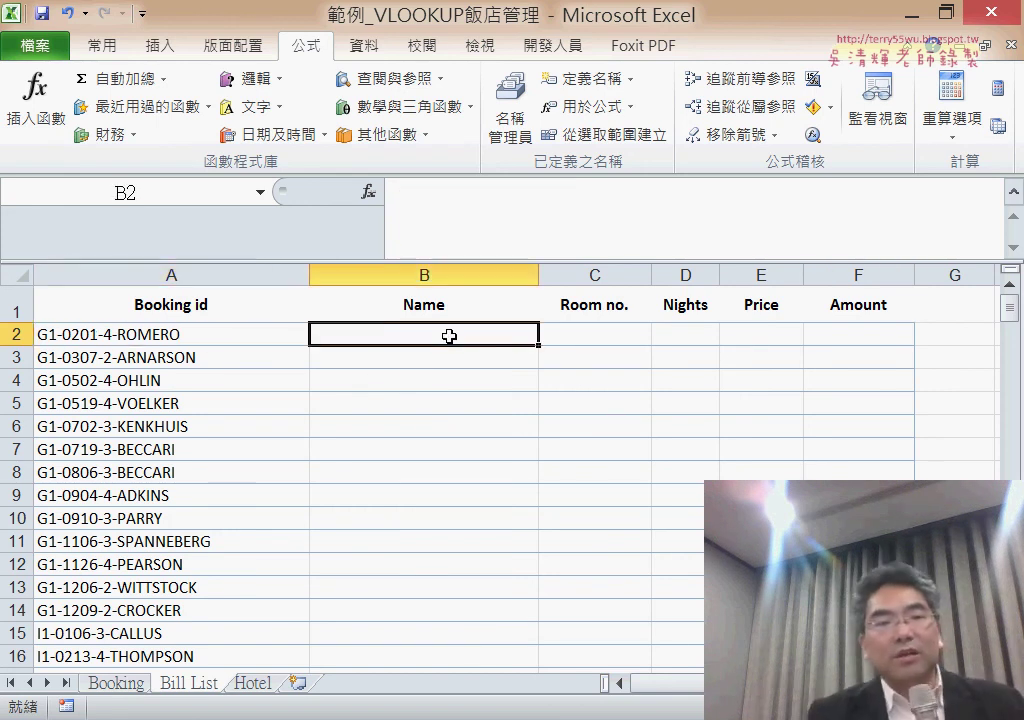
pyautogui.click(278, 336)
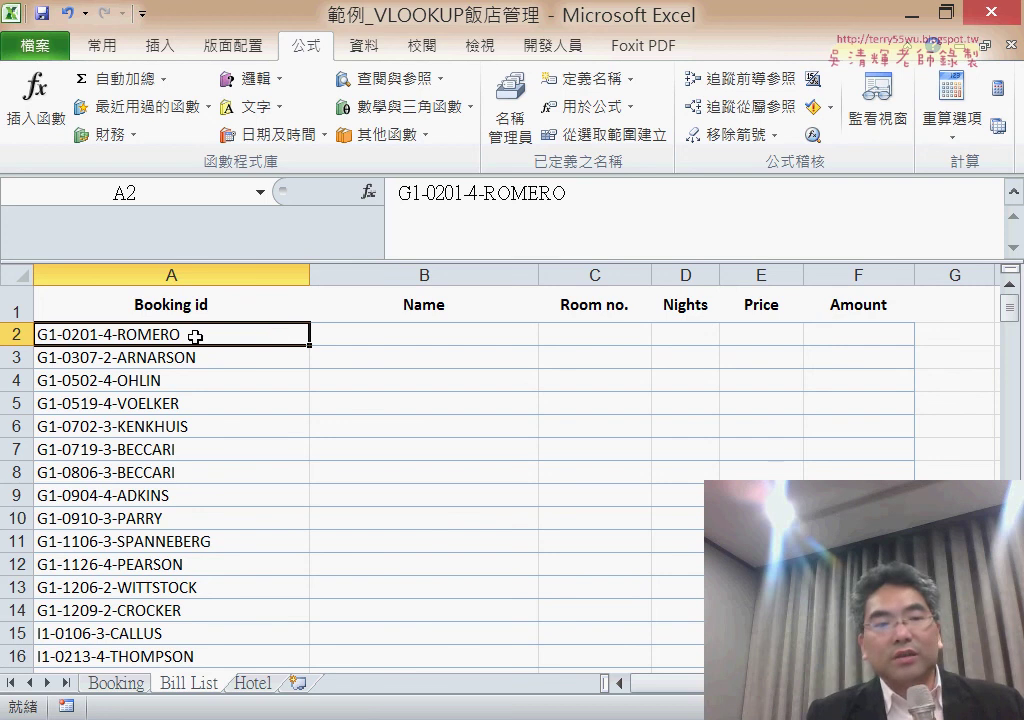
pyautogui.click(108, 685)
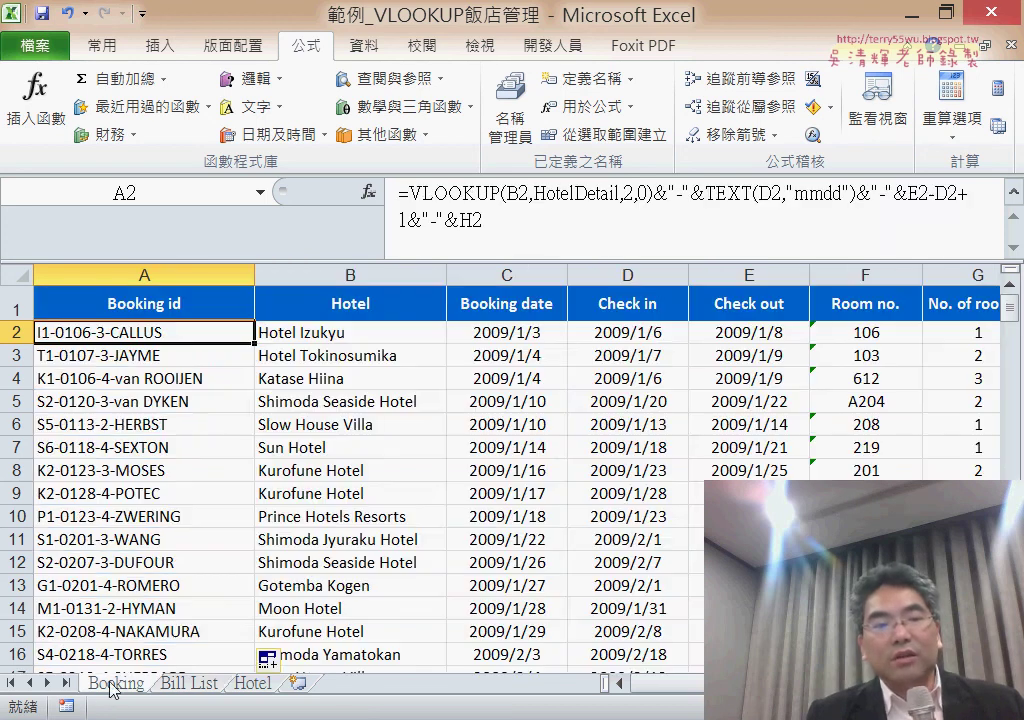
pyautogui.click(132, 272)
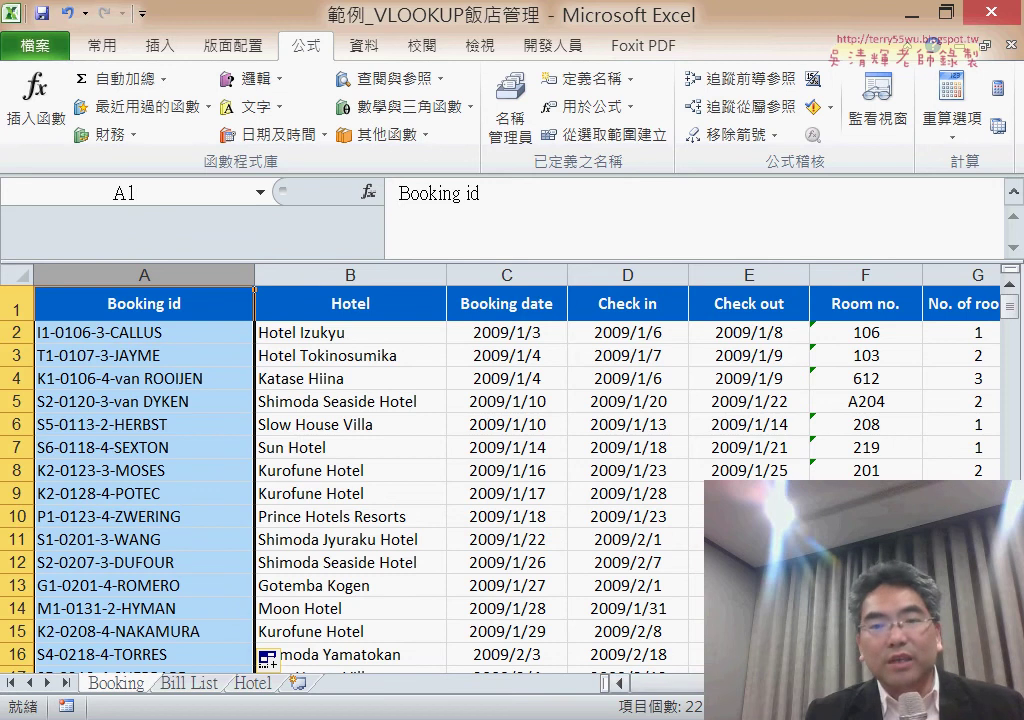
pyautogui.hscroll(2, 500, 480)
pyautogui.click(882, 272)
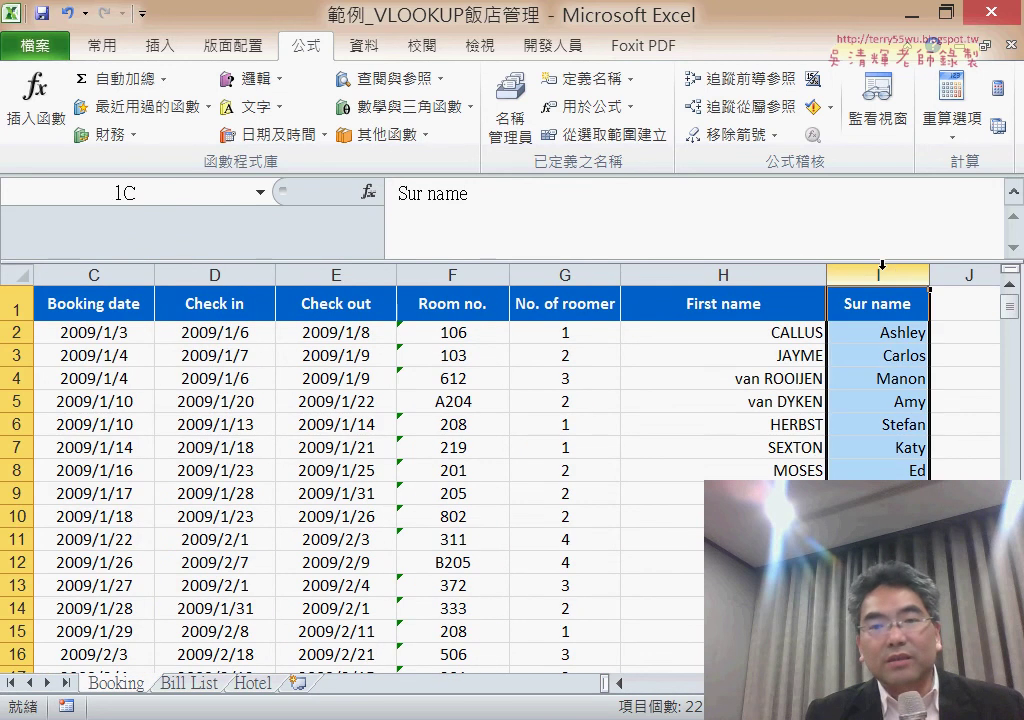
pyautogui.click(771, 276)
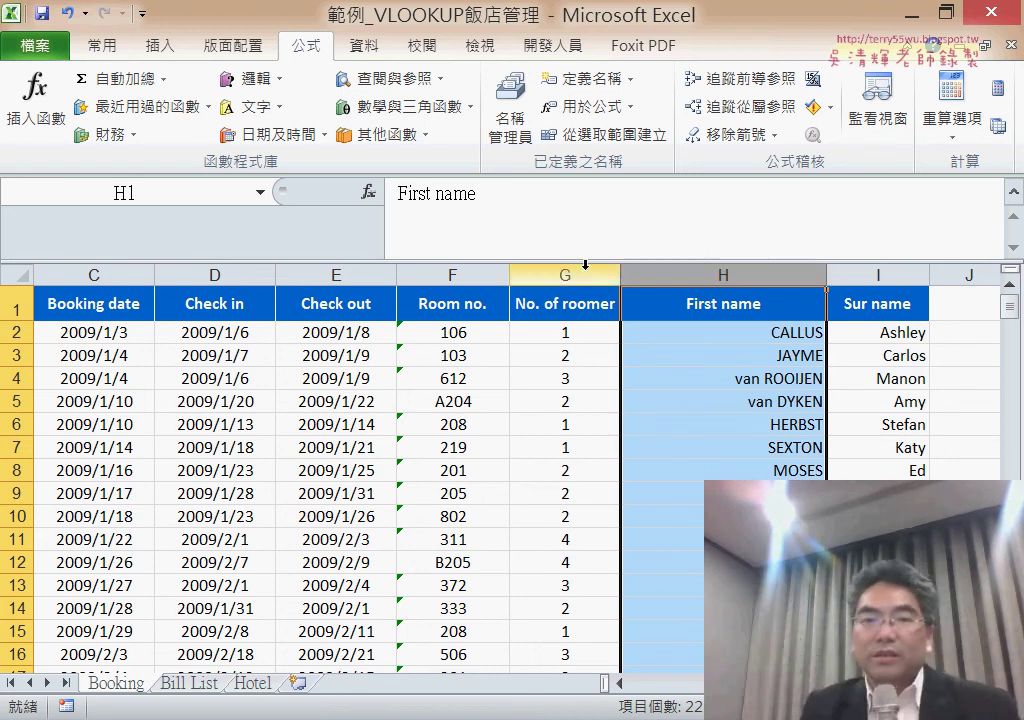
pyautogui.click(478, 271)
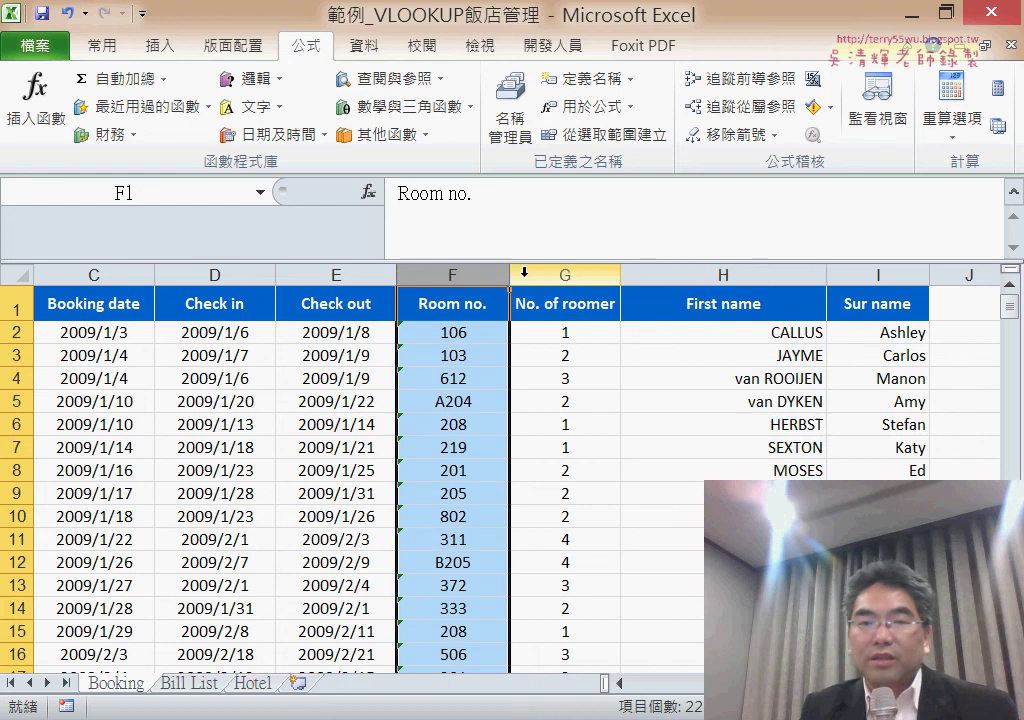
pyautogui.click(723, 271)
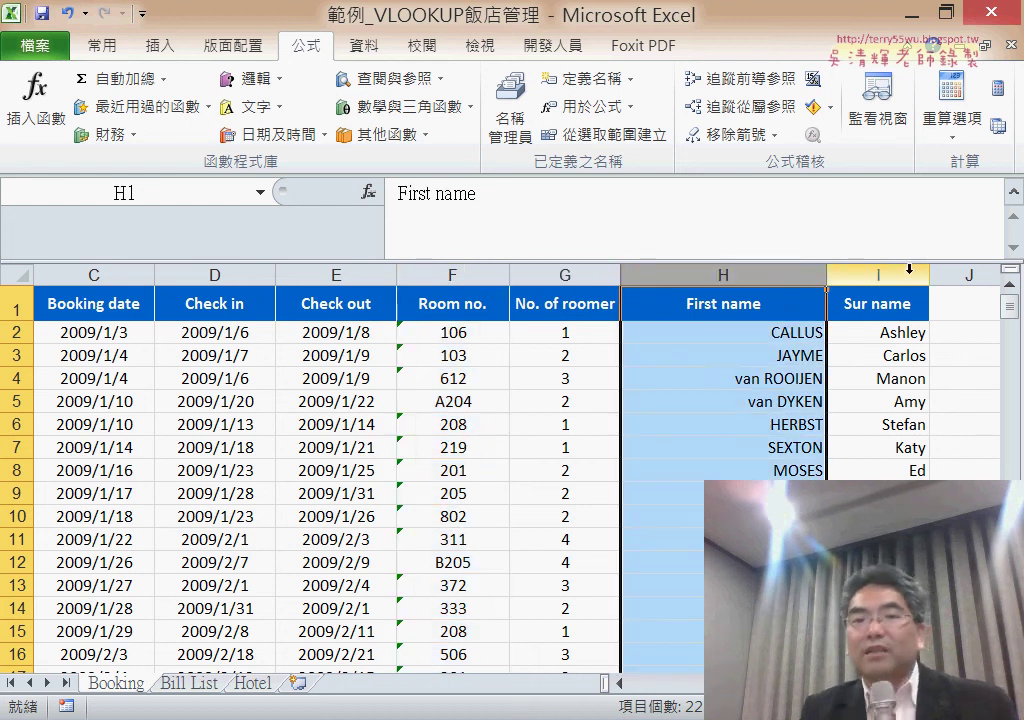
pyautogui.click(910, 270)
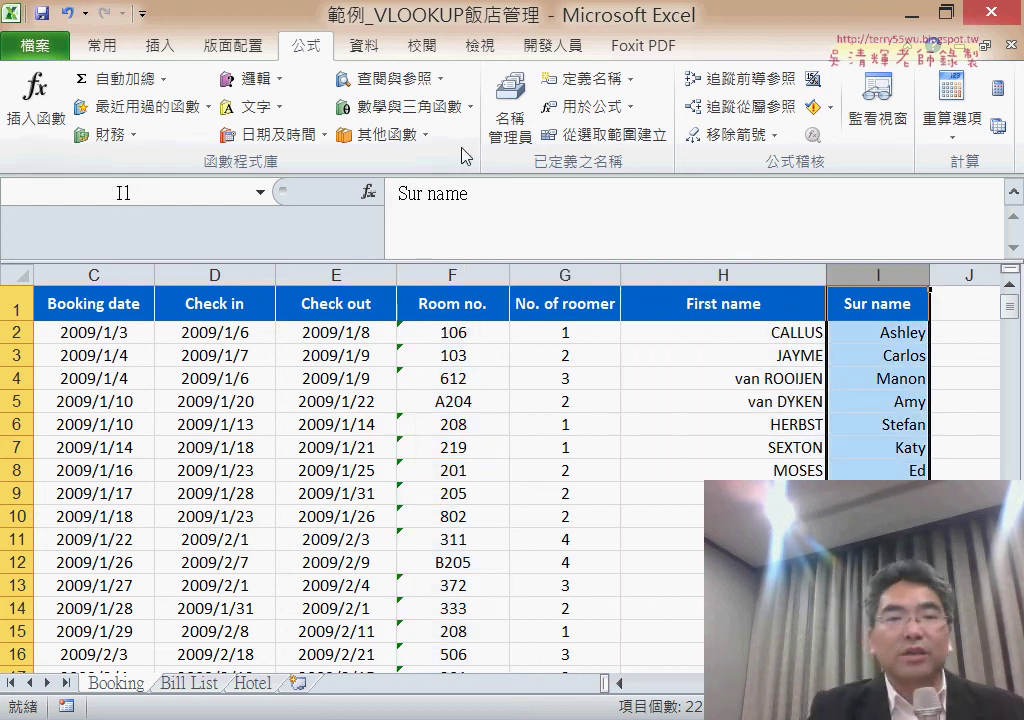
pyautogui.click(510, 118)
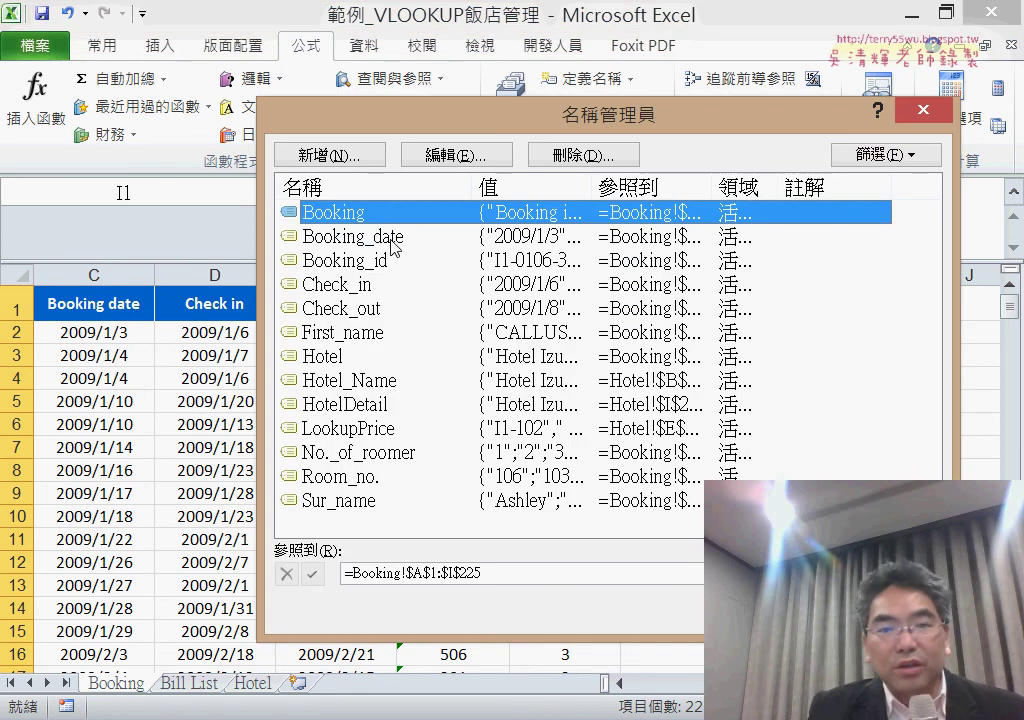
pyautogui.click(499, 571)
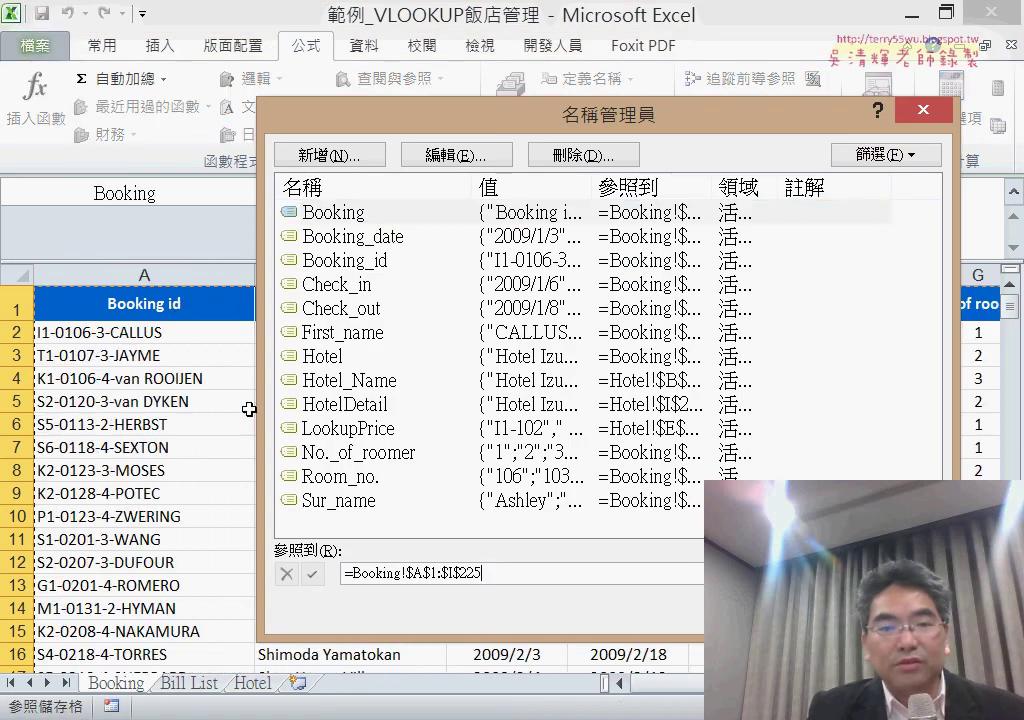
pyautogui.moveTo(576, 124)
pyautogui.mouseDown()
pyautogui.moveTo(463, 362)
pyautogui.moveTo(392, 397)
pyautogui.mouseUp()
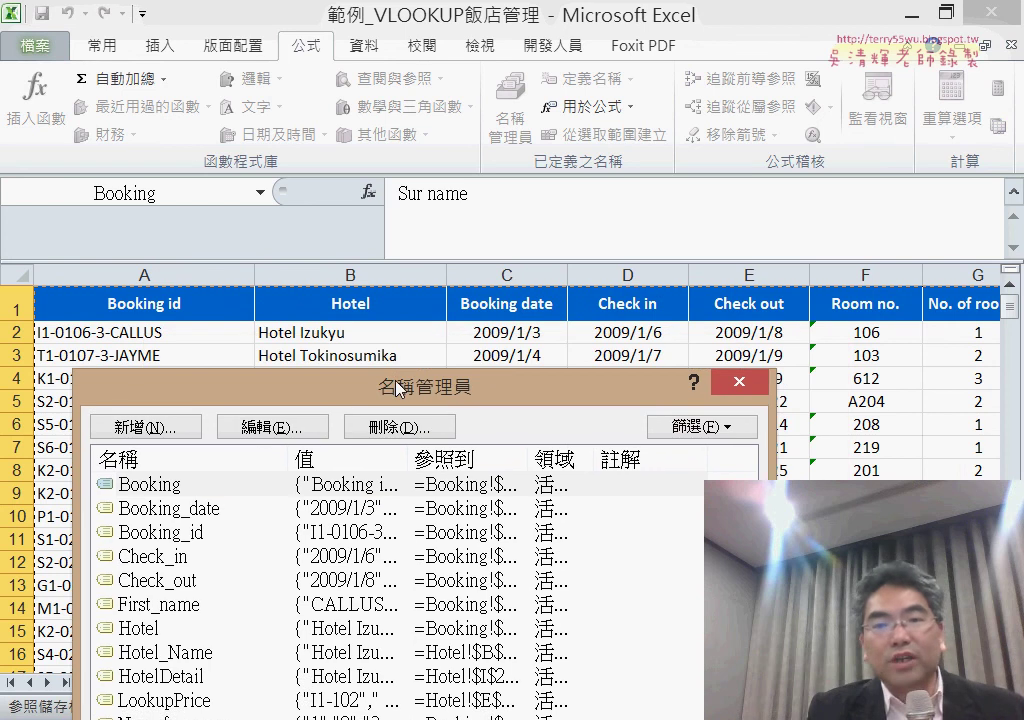
pyautogui.click(740, 382)
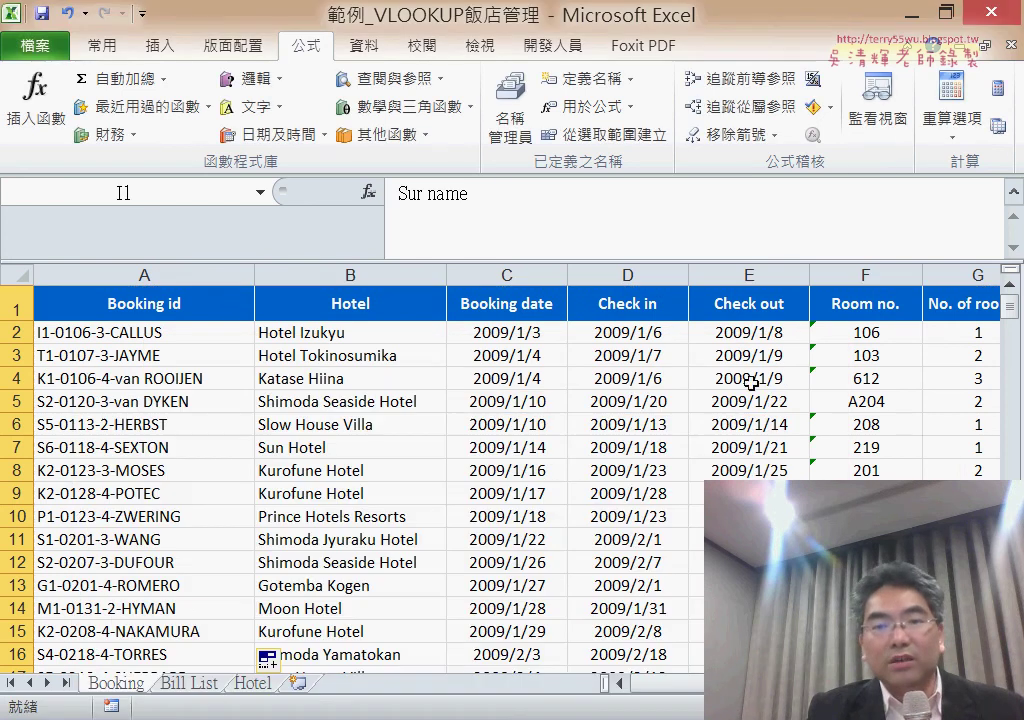
# - On the Bill List sheet, start a VLOOKUP in B2 with A2 as the lookup value
pyautogui.click(189, 683)
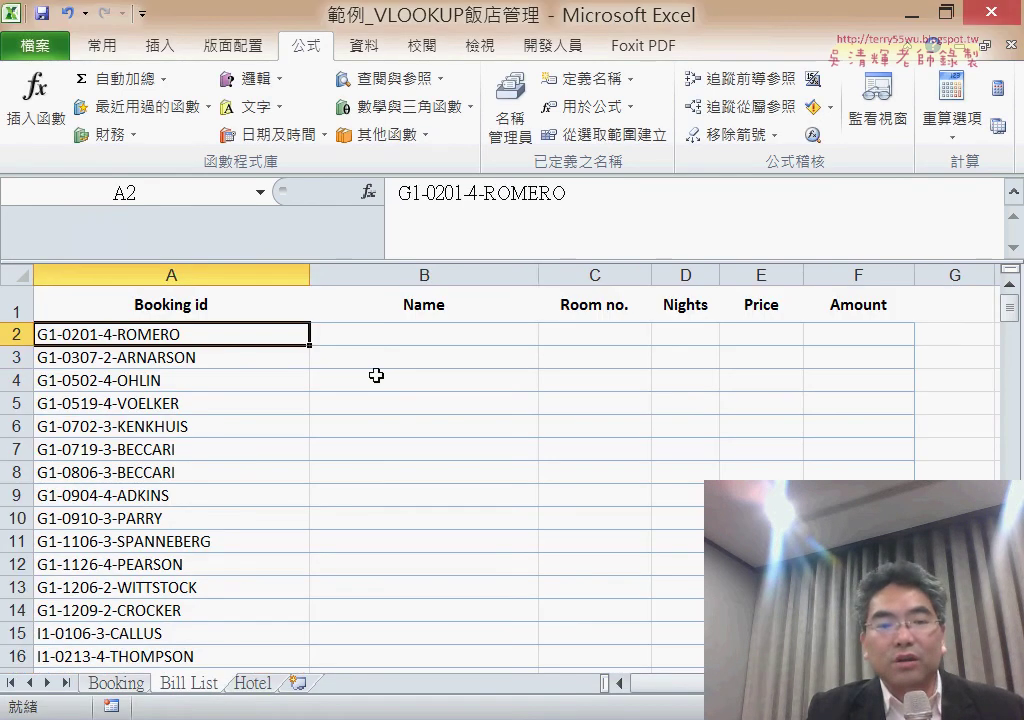
pyautogui.click(395, 338)
pyautogui.click(395, 195)
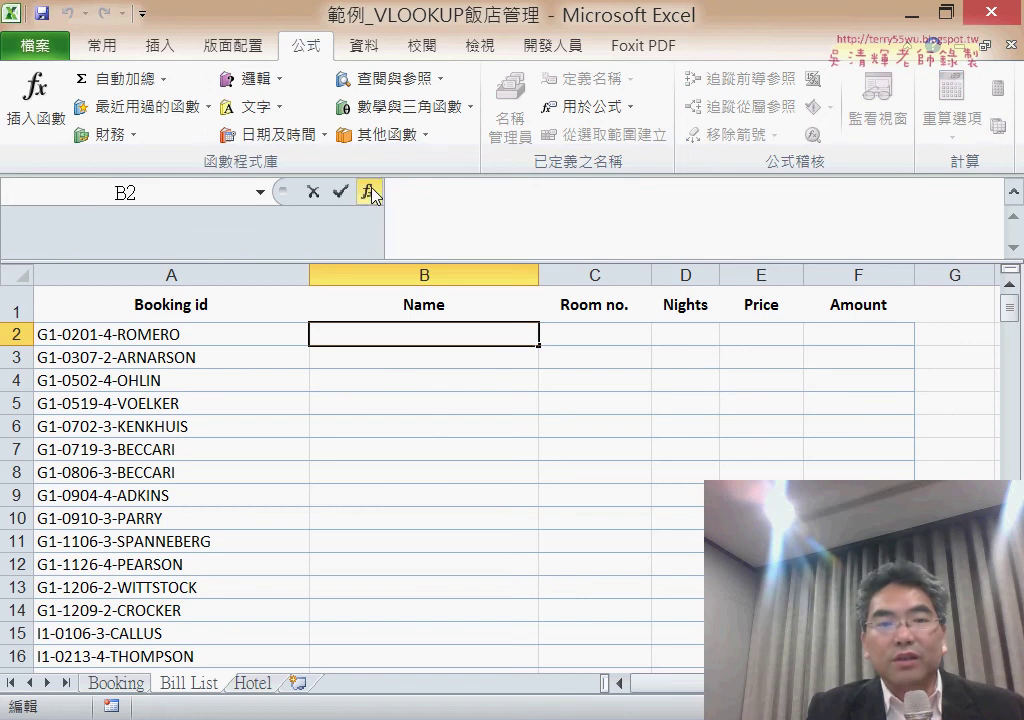
pyautogui.click(372, 195)
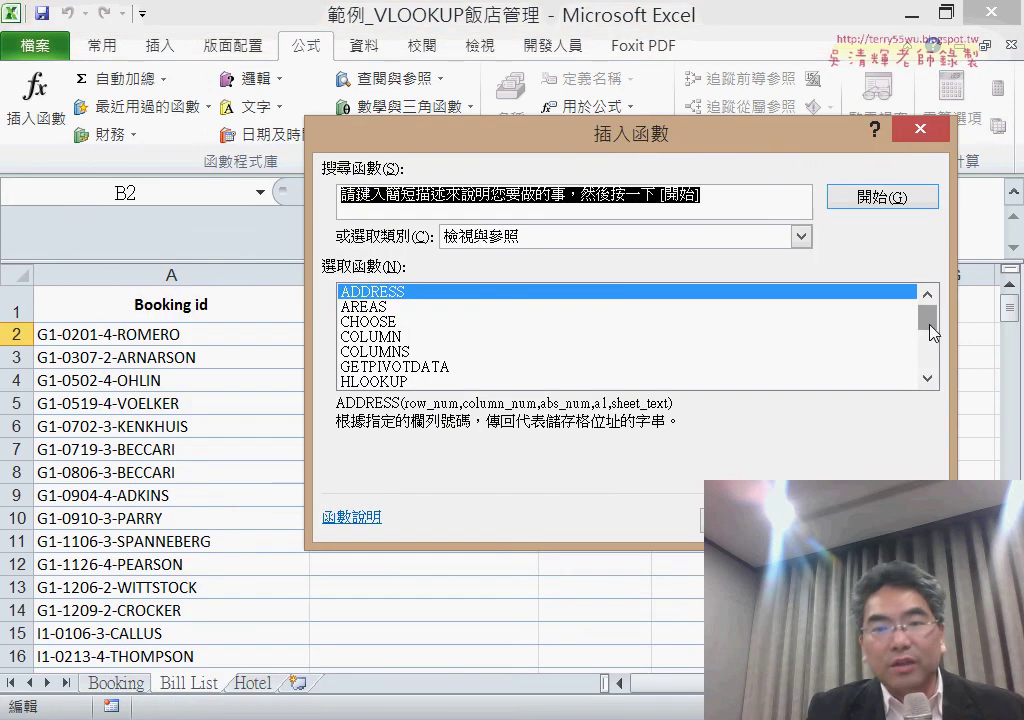
pyautogui.moveTo(930, 333); pyautogui.dragTo(928, 362)
pyautogui.doubleClick(380, 381)
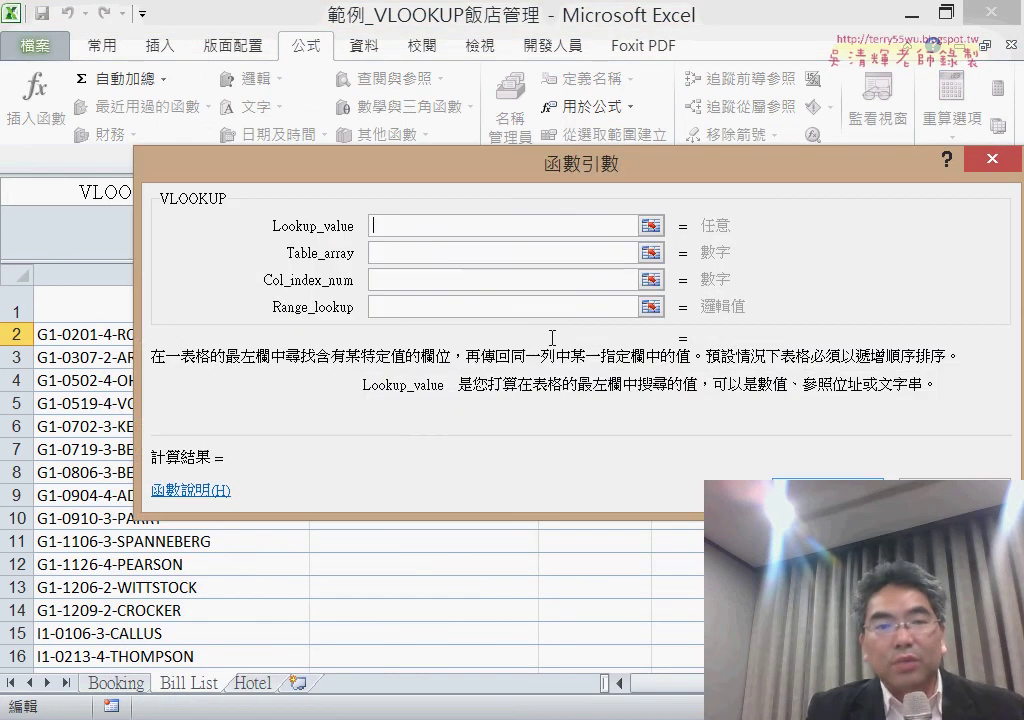
pyautogui.moveTo(409, 160)
pyautogui.mouseDown()
pyautogui.moveTo(468, 406)
pyautogui.moveTo(457, 184)
pyautogui.mouseUp()
pyautogui.click(255, 336)
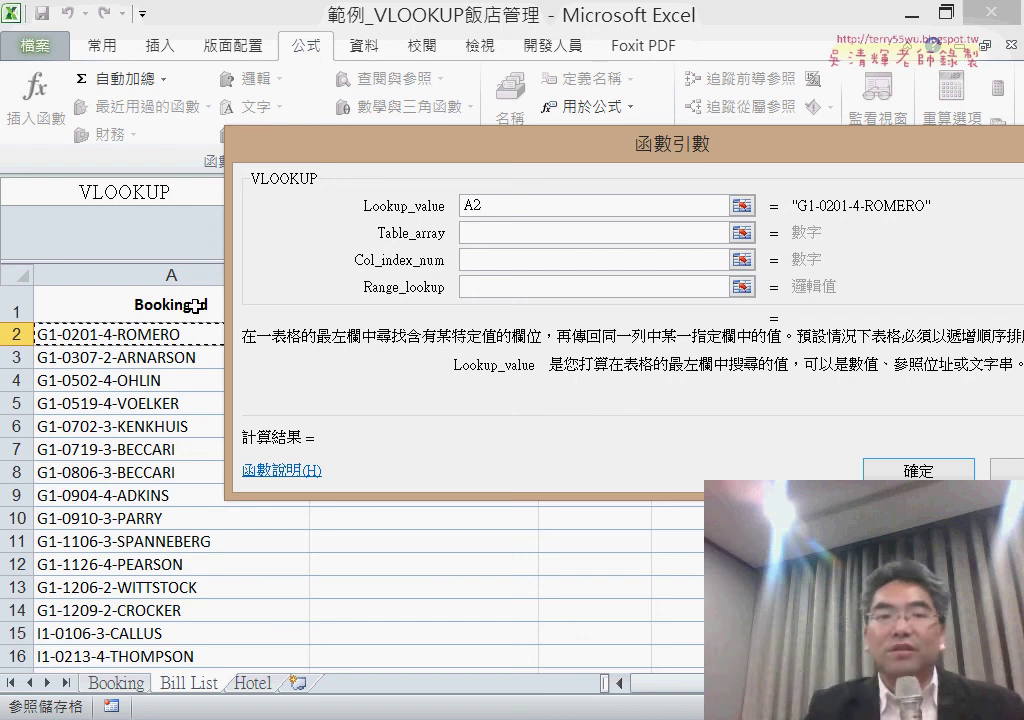
# - Set the table to the Booking name, column index 8 and range lookup 0, then confirm
pyautogui.click(522, 234)
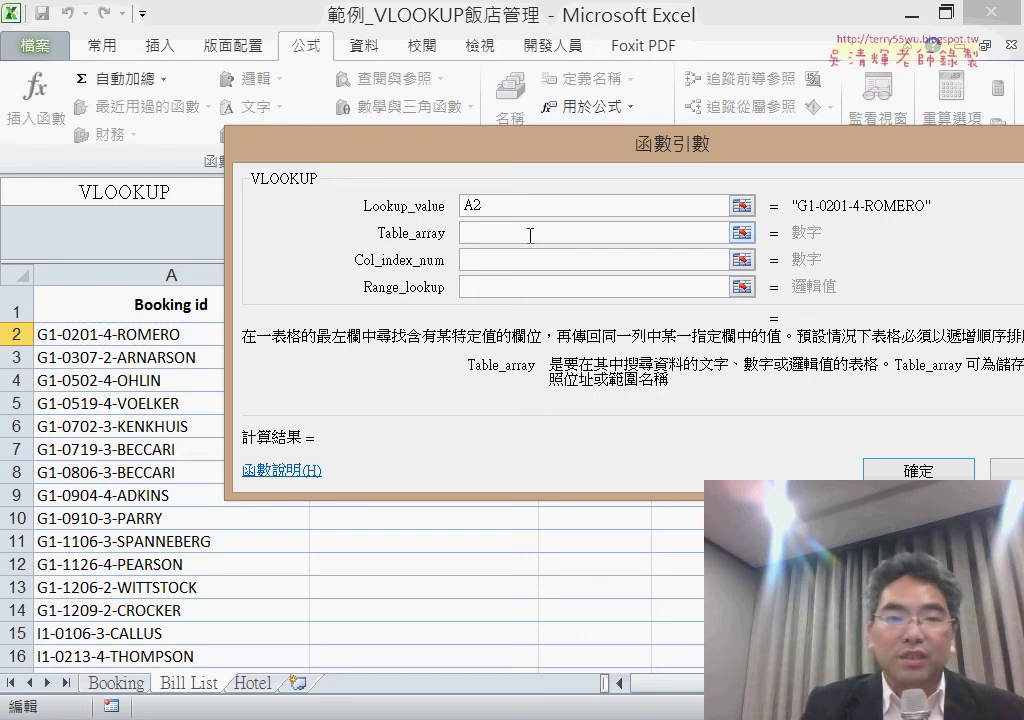
pyautogui.press('F3')
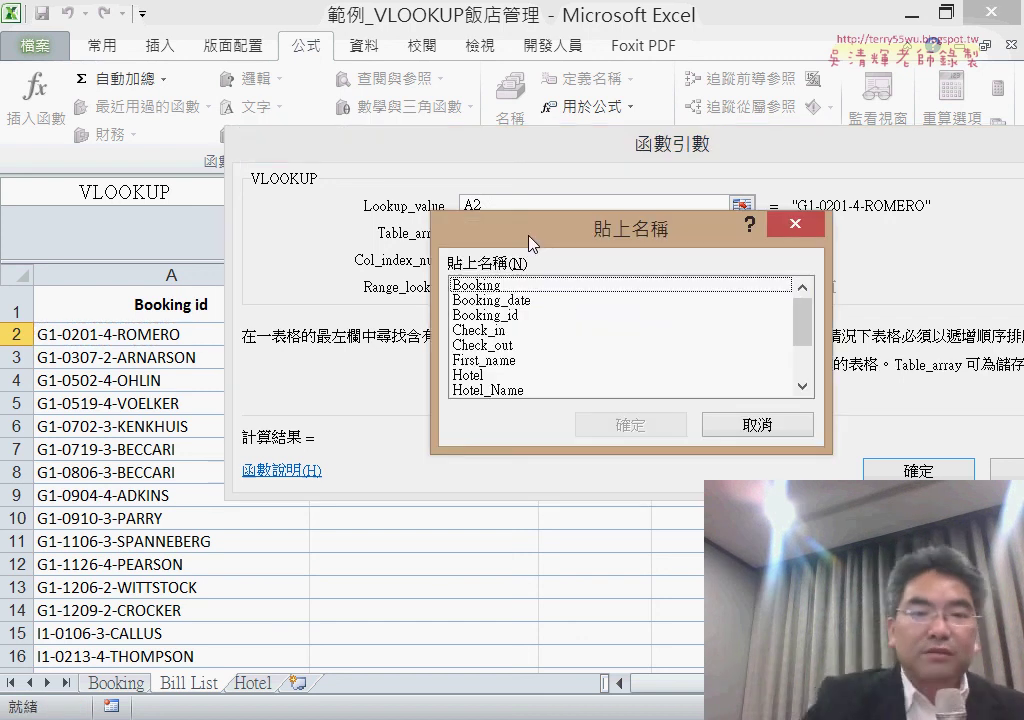
pyautogui.click(567, 287)
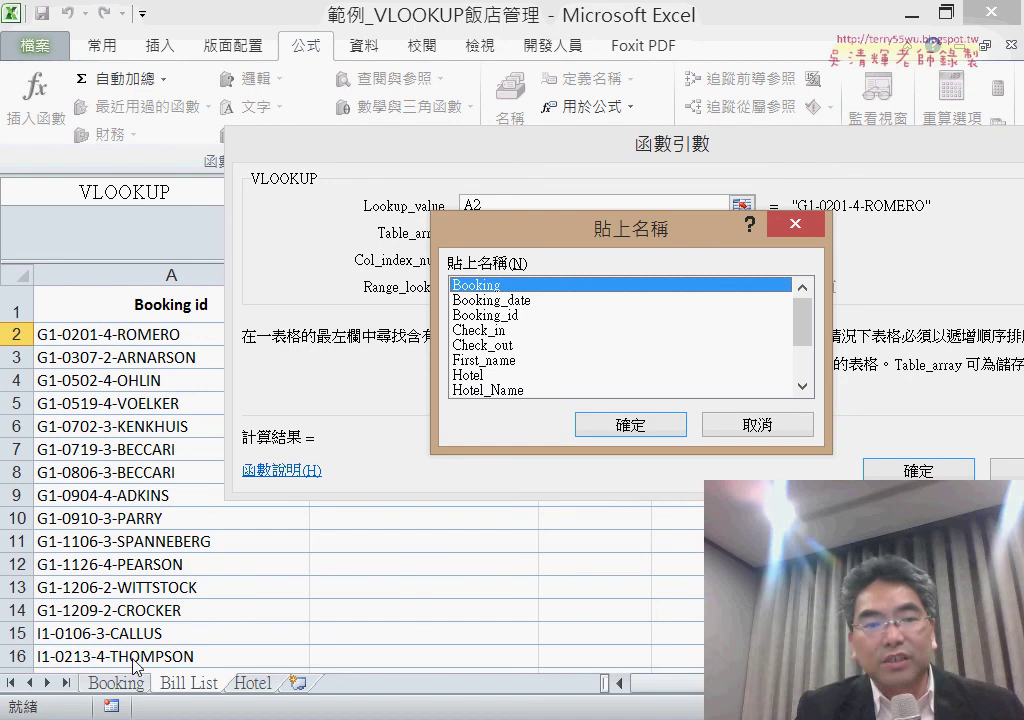
pyautogui.click(582, 425)
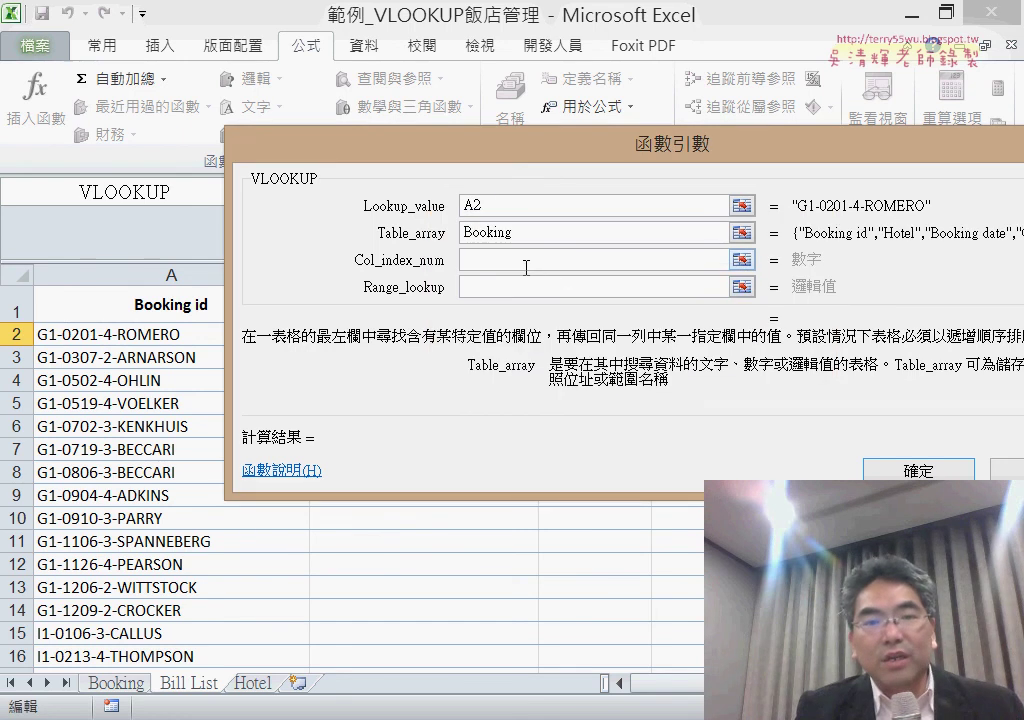
pyautogui.click(526, 260)
pyautogui.write('8')
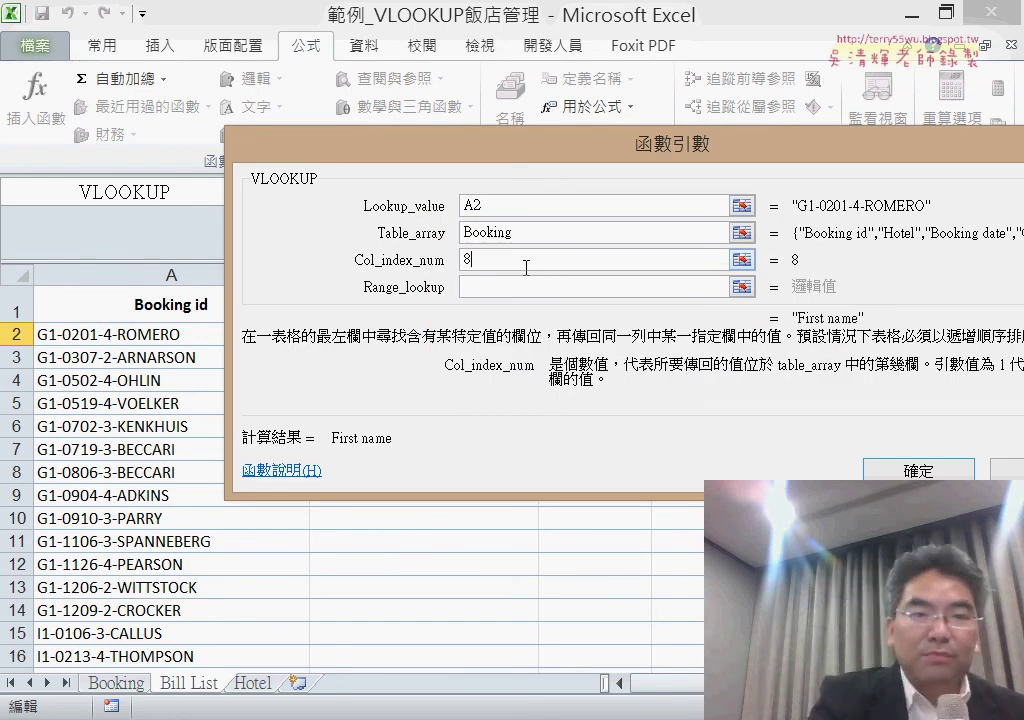
pyautogui.click(513, 290)
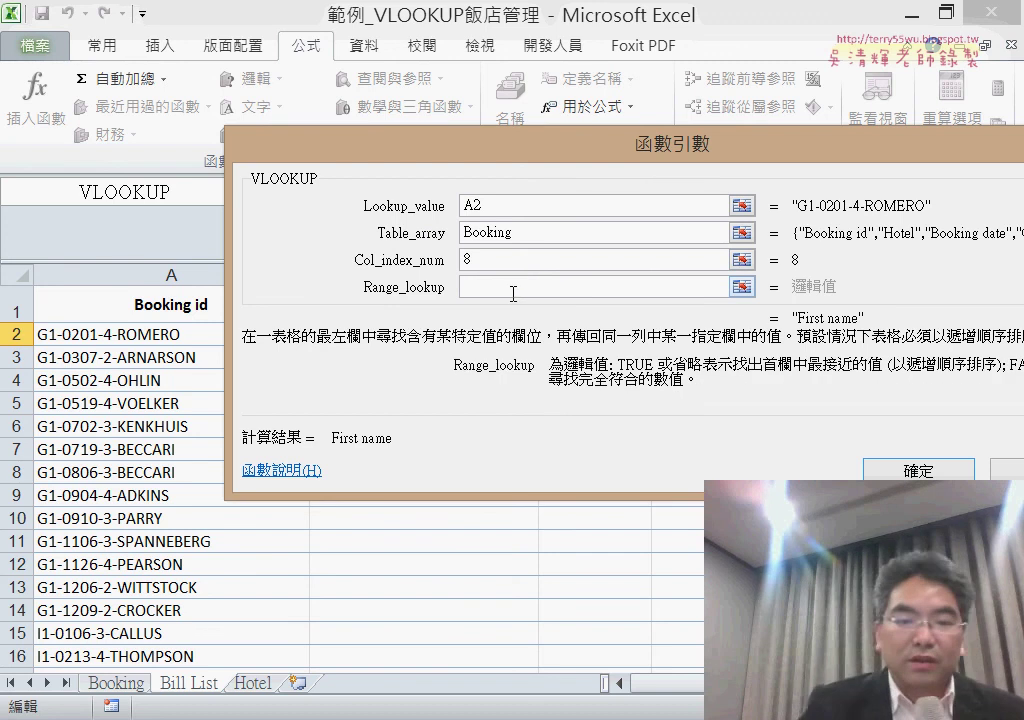
pyautogui.write('0')
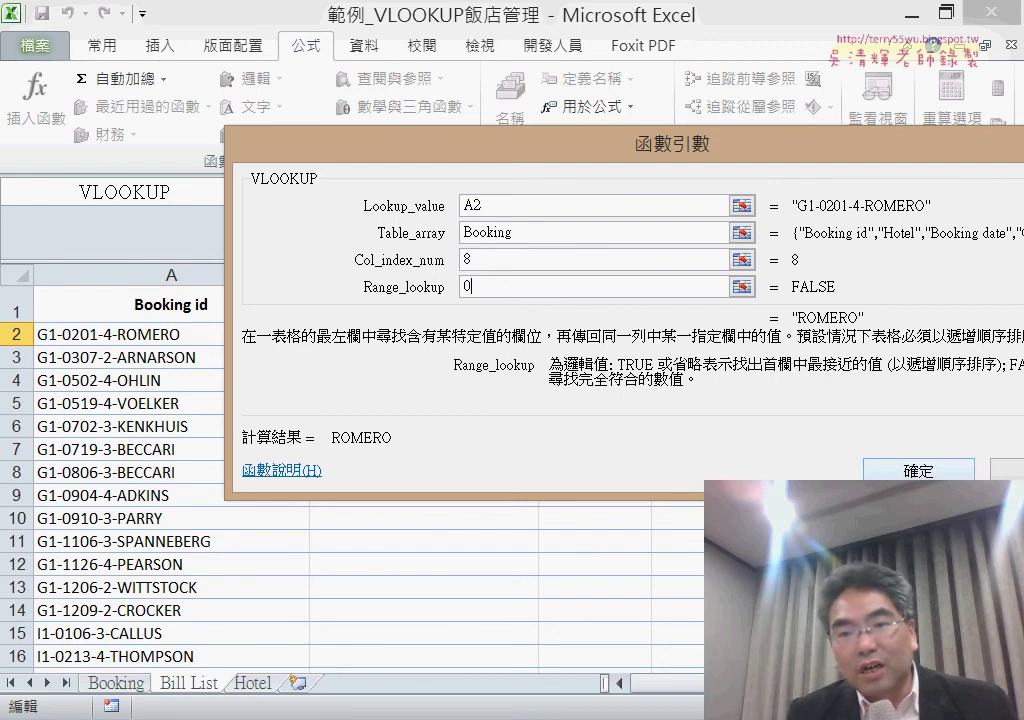
pyautogui.click(915, 472)
# - Extend B2 to =VLOOKUP(A2,Booking,8,0)&" "&VLOOKUP(A2,Booking,9,0) and fill it down column B
pyautogui.click(728, 192)
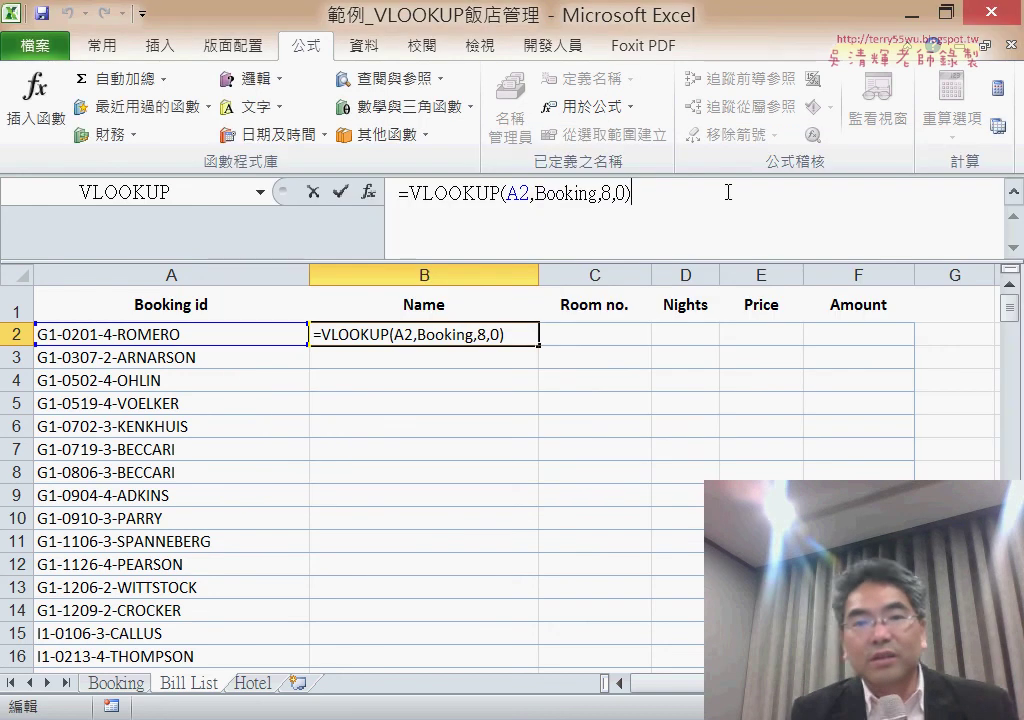
pyautogui.write('&')
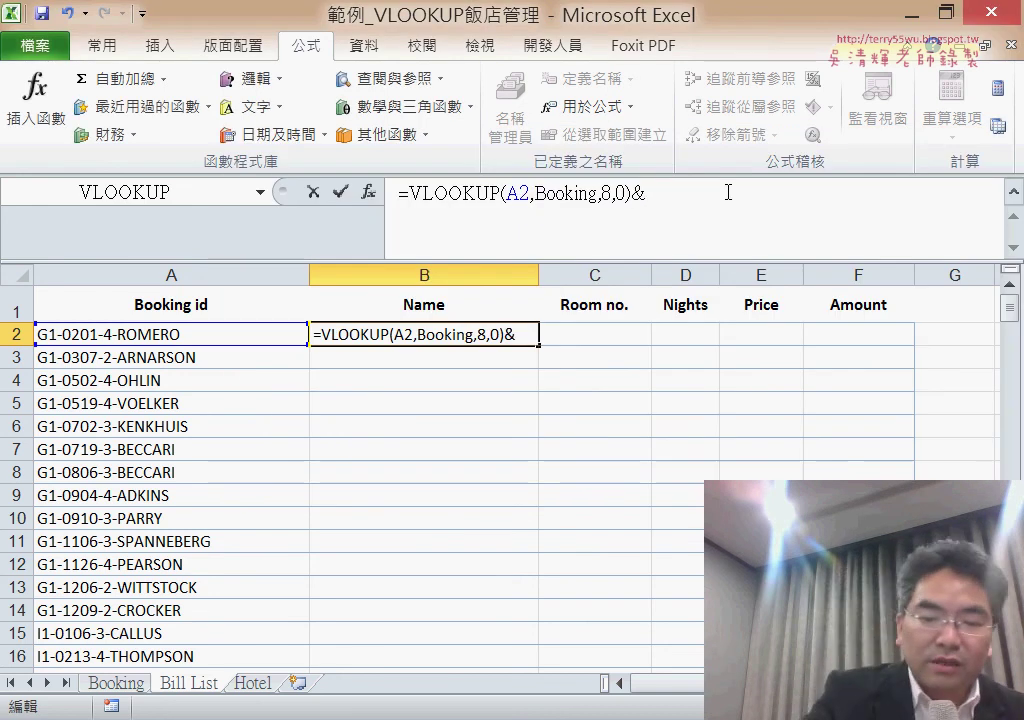
pyautogui.write('" "')
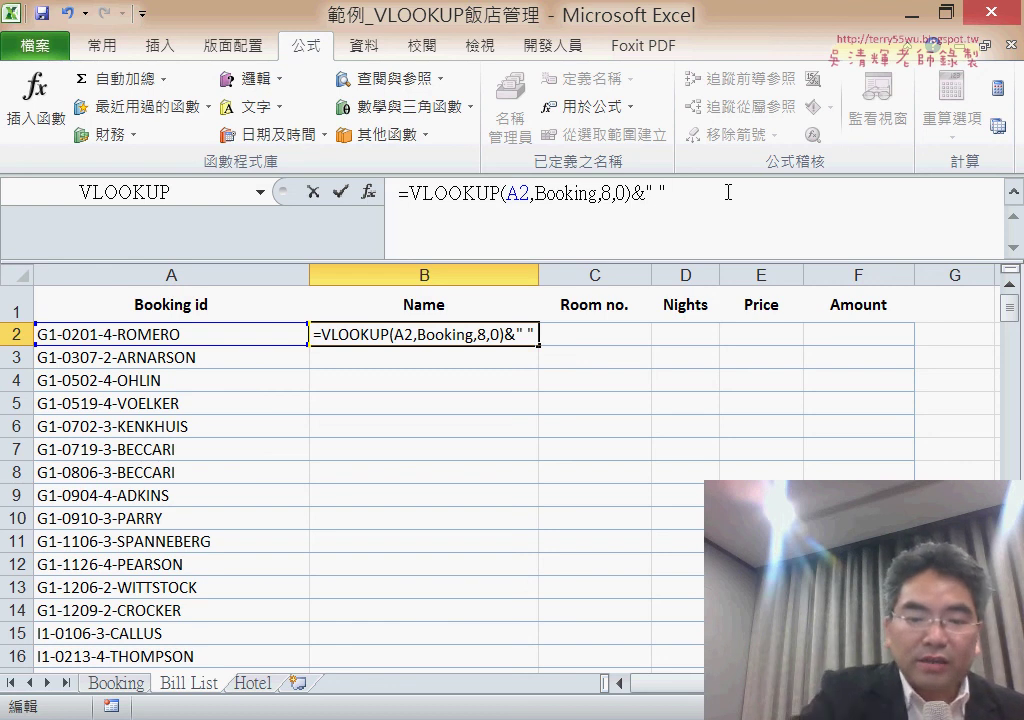
pyautogui.write('&')
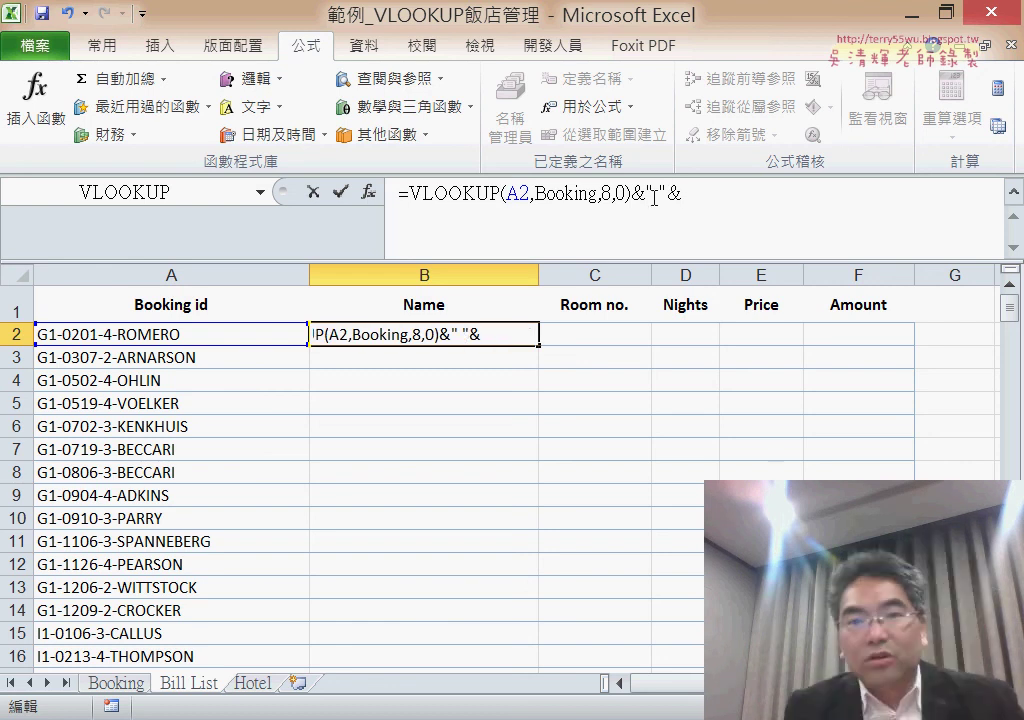
pyautogui.moveTo(631, 193); pyautogui.dragTo(411, 193)
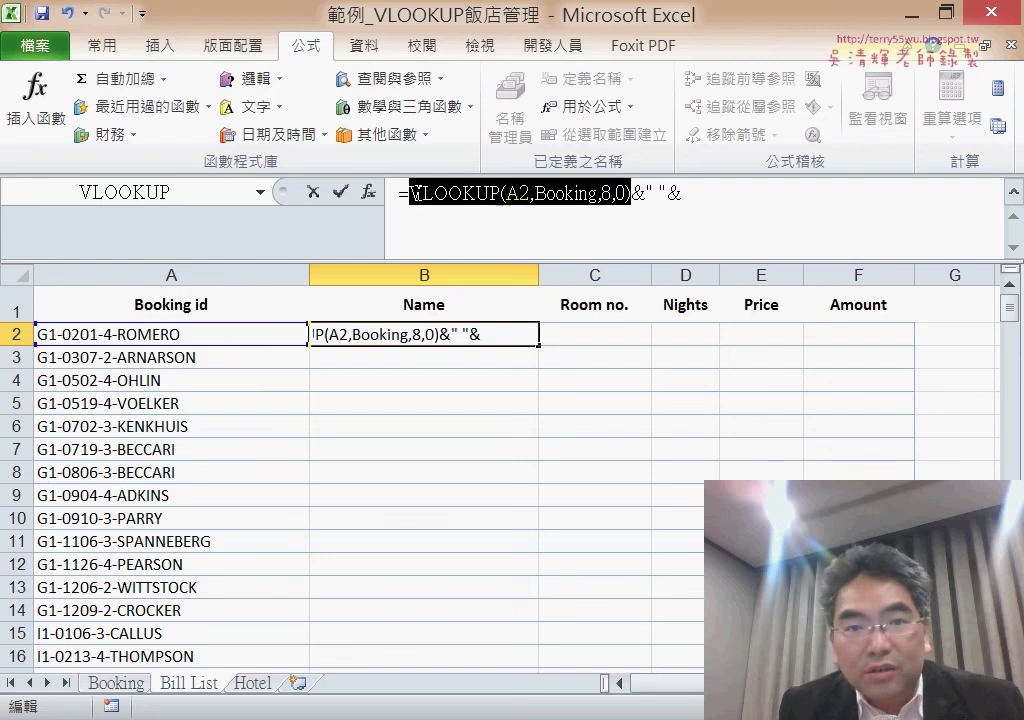
pyautogui.hotkey('ctrl', 'c')
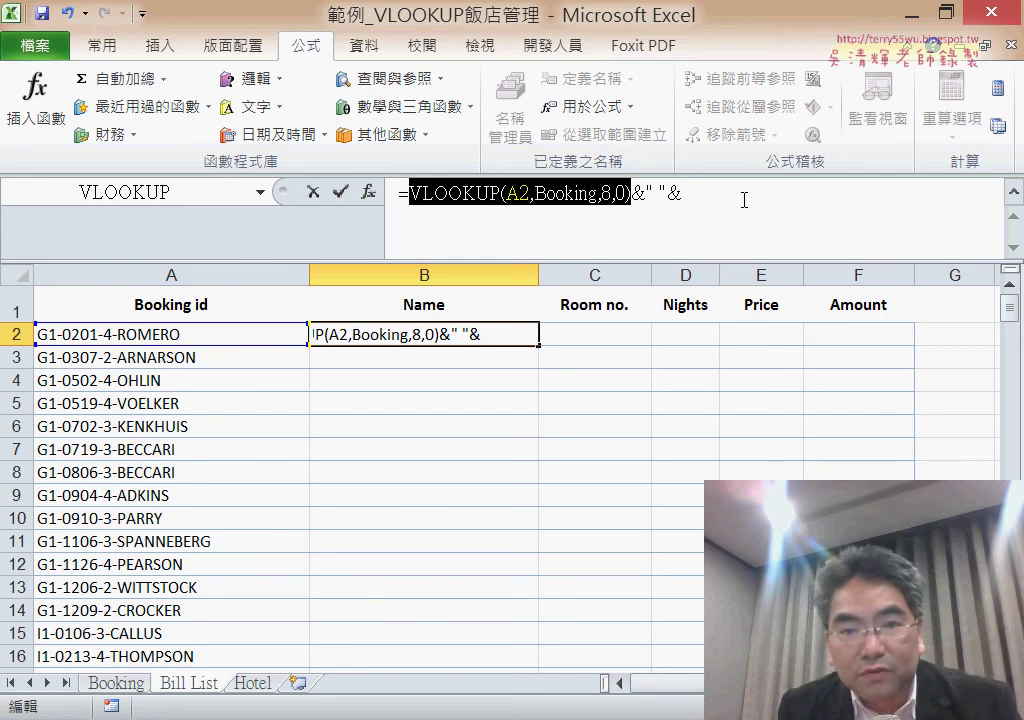
pyautogui.click(743, 194)
pyautogui.hotkey('ctrl', 'v')
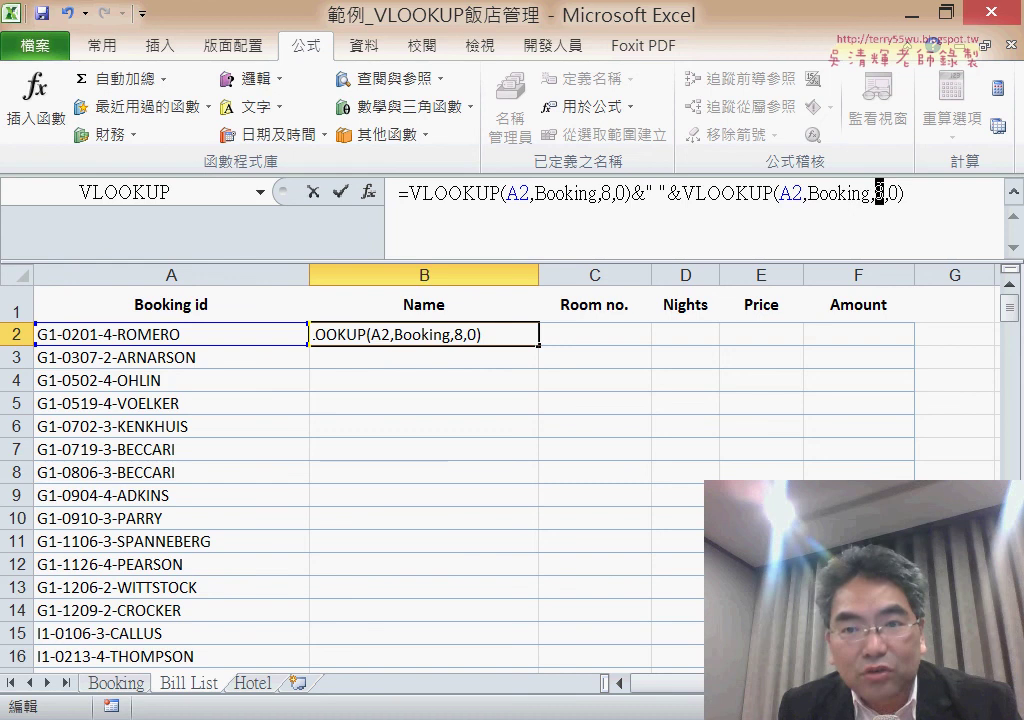
pyautogui.write('9')
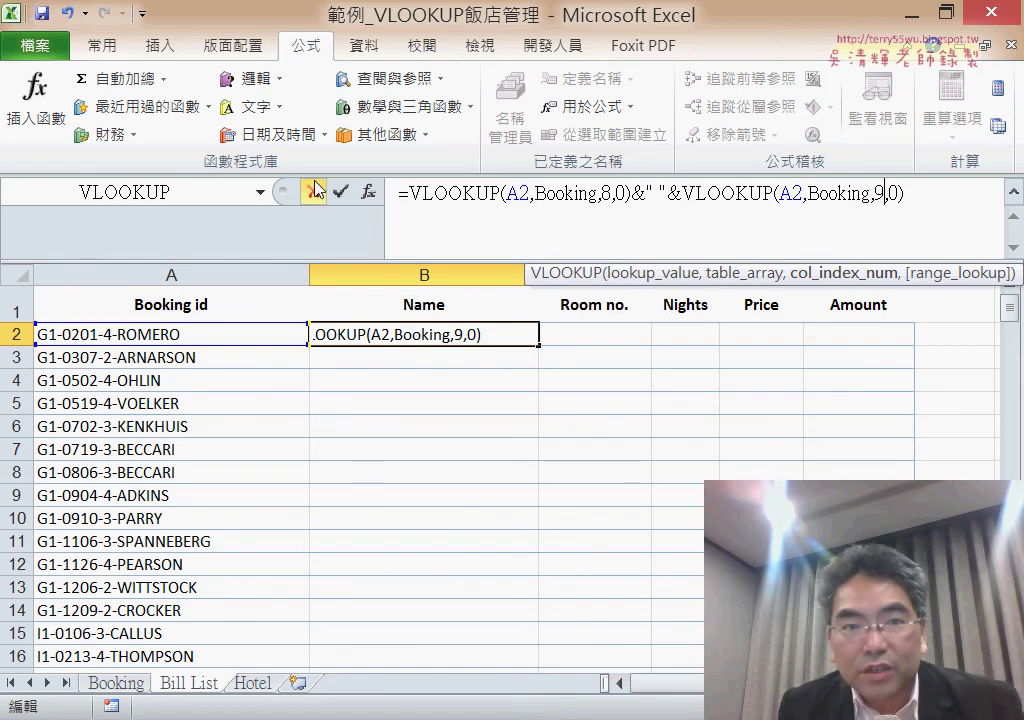
pyautogui.click(341, 191)
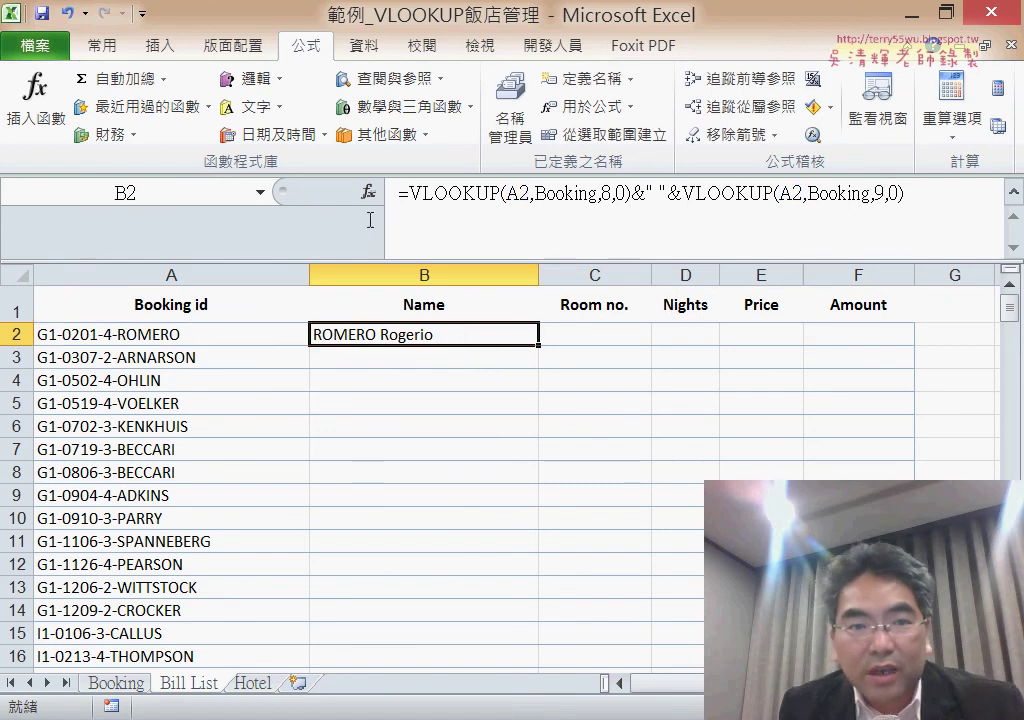
pyautogui.doubleClick(537, 347)
pyautogui.click(618, 331)
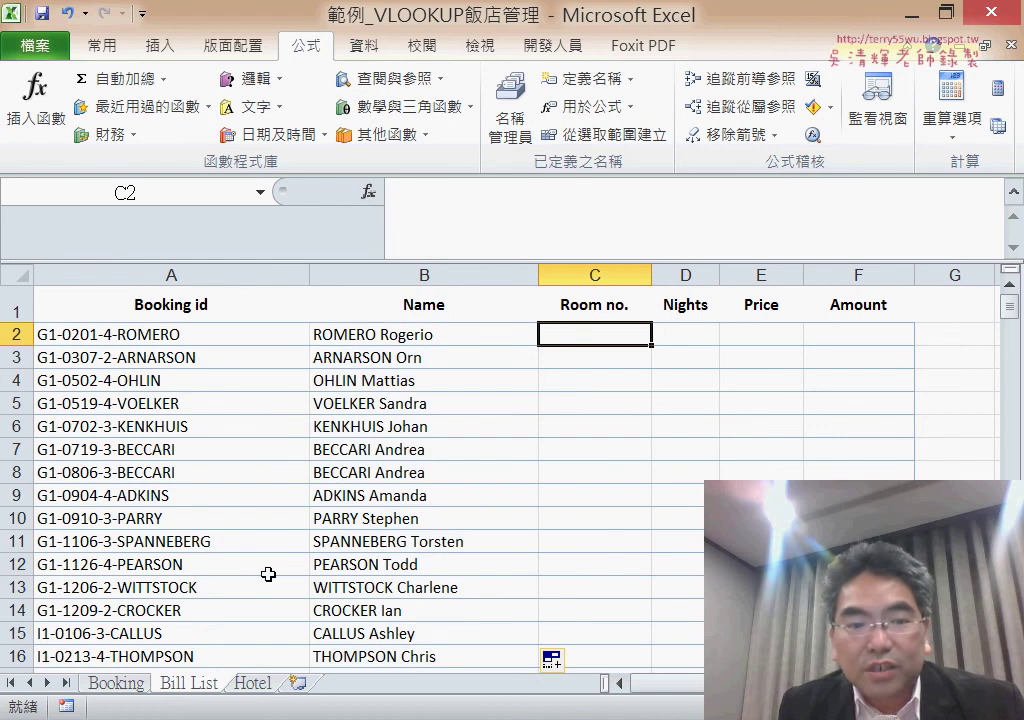
# - Enter =VLOOKUP(A2,Booking,6,0) in C2, fill it down column C, then show the Booking sheet
pyautogui.click(138, 684)
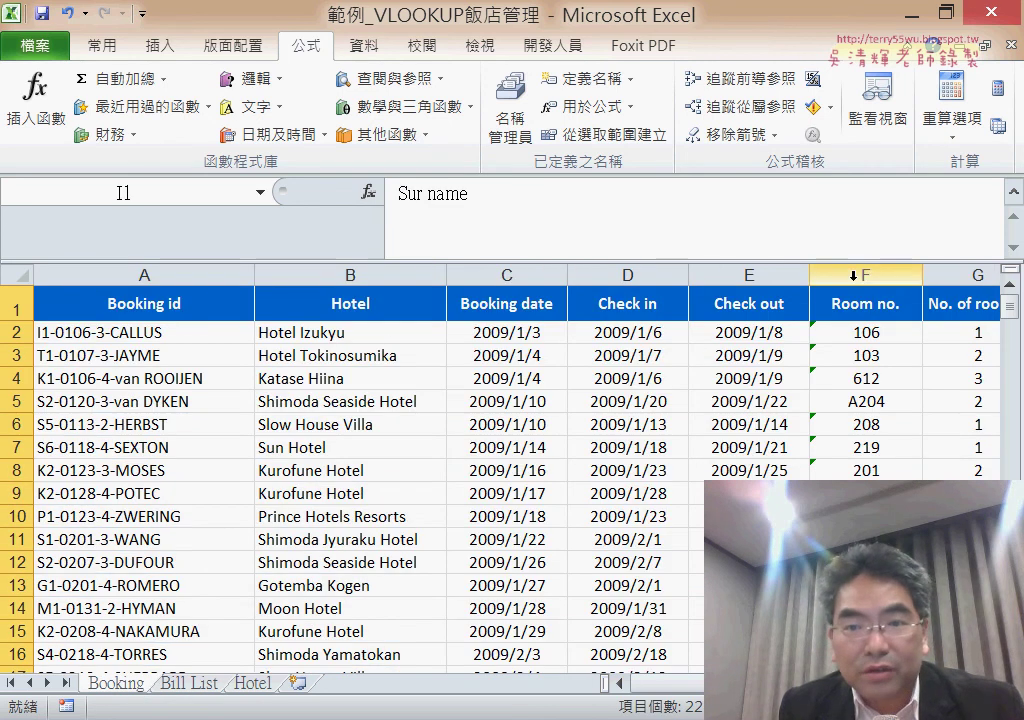
pyautogui.click(189, 684)
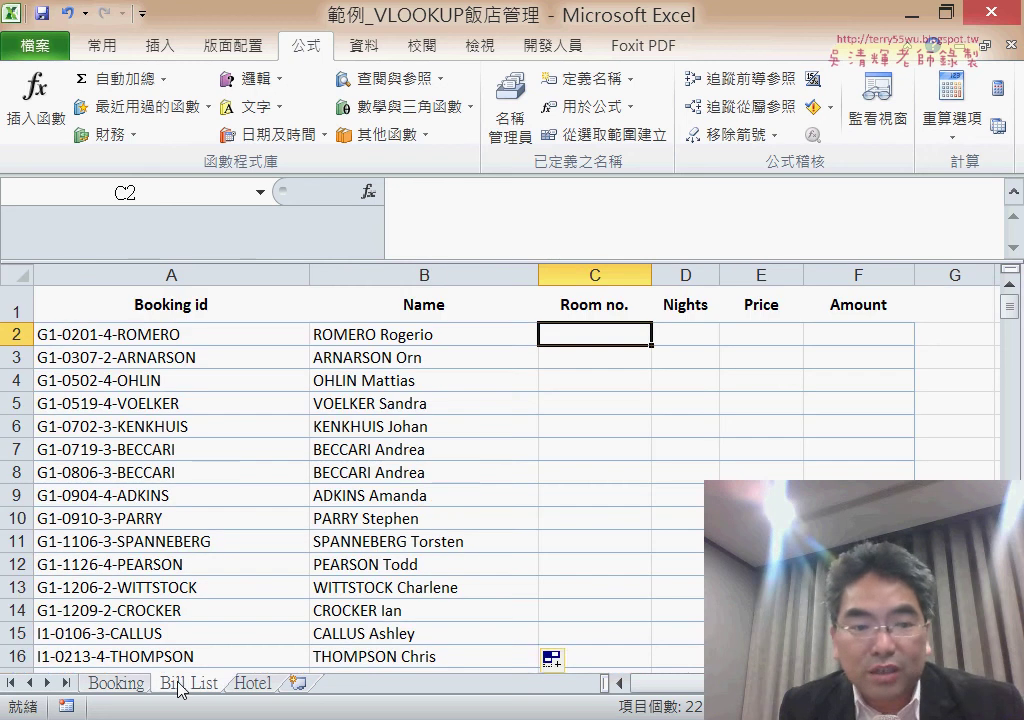
pyautogui.click(531, 218)
pyautogui.write('=VLOOKUP(A2,Booking,8,0)')
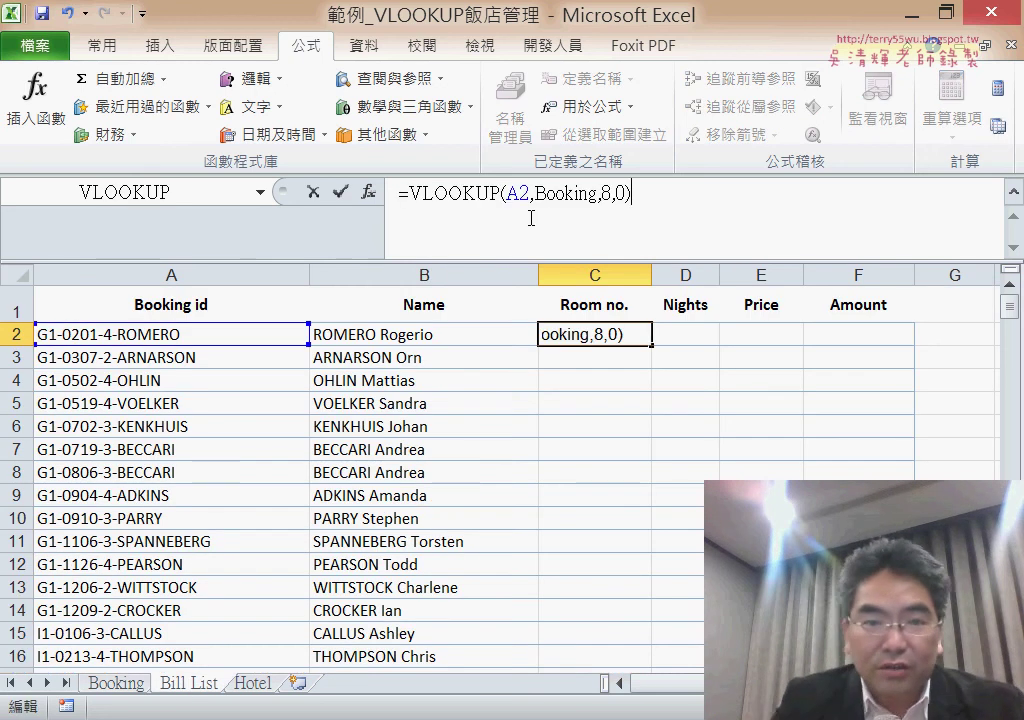
pyautogui.doubleClick(606, 195)
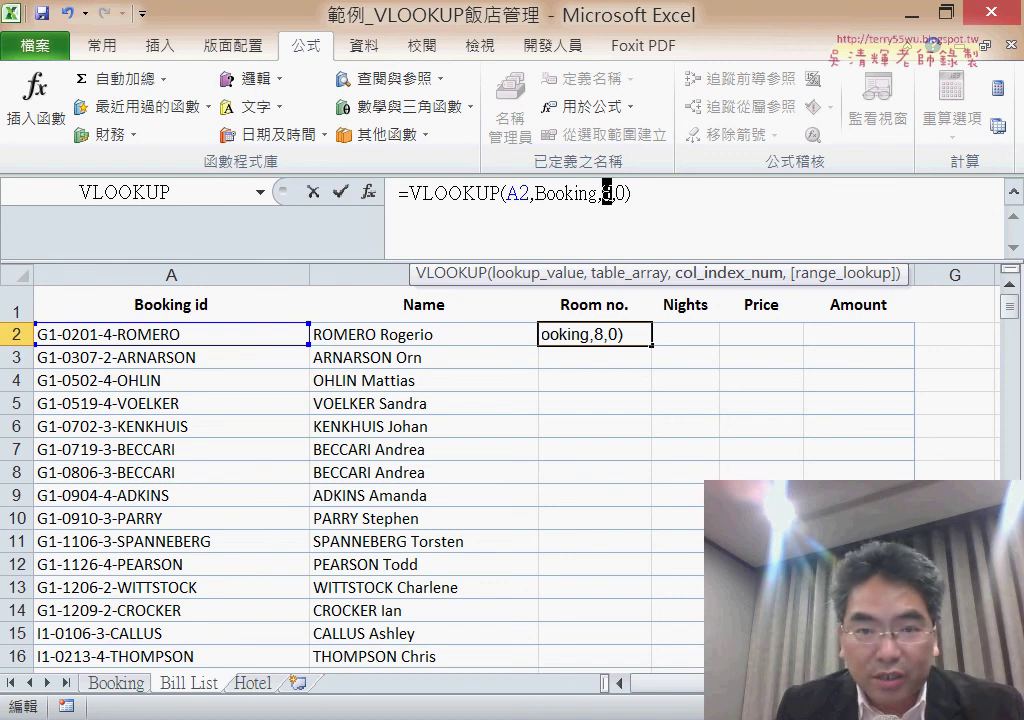
pyautogui.write('6')
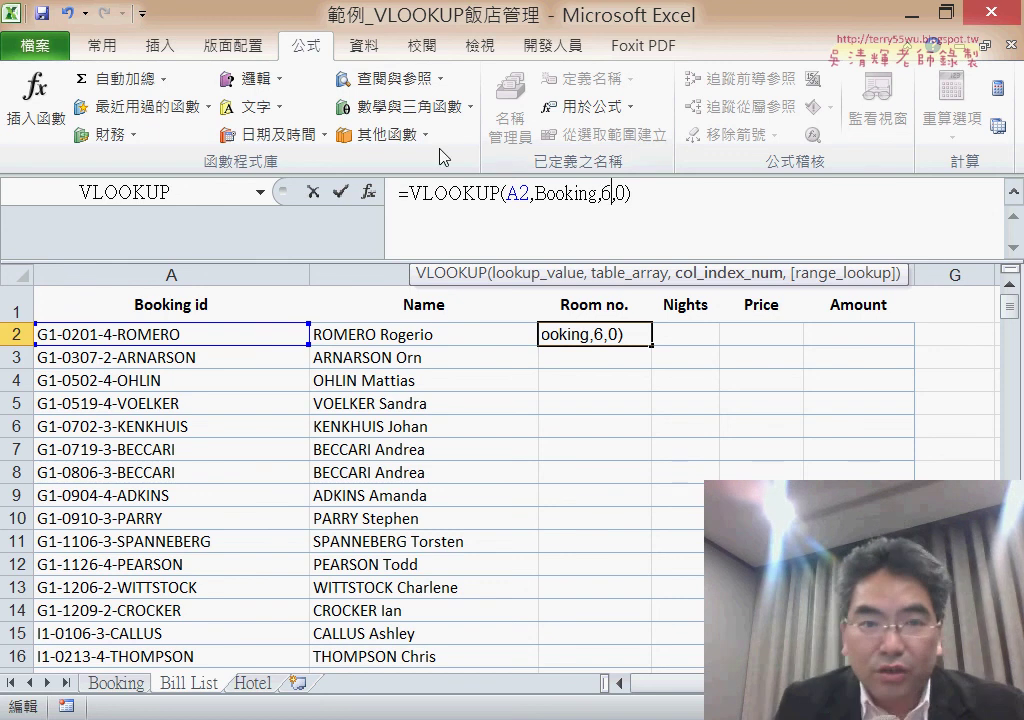
pyautogui.click(341, 192)
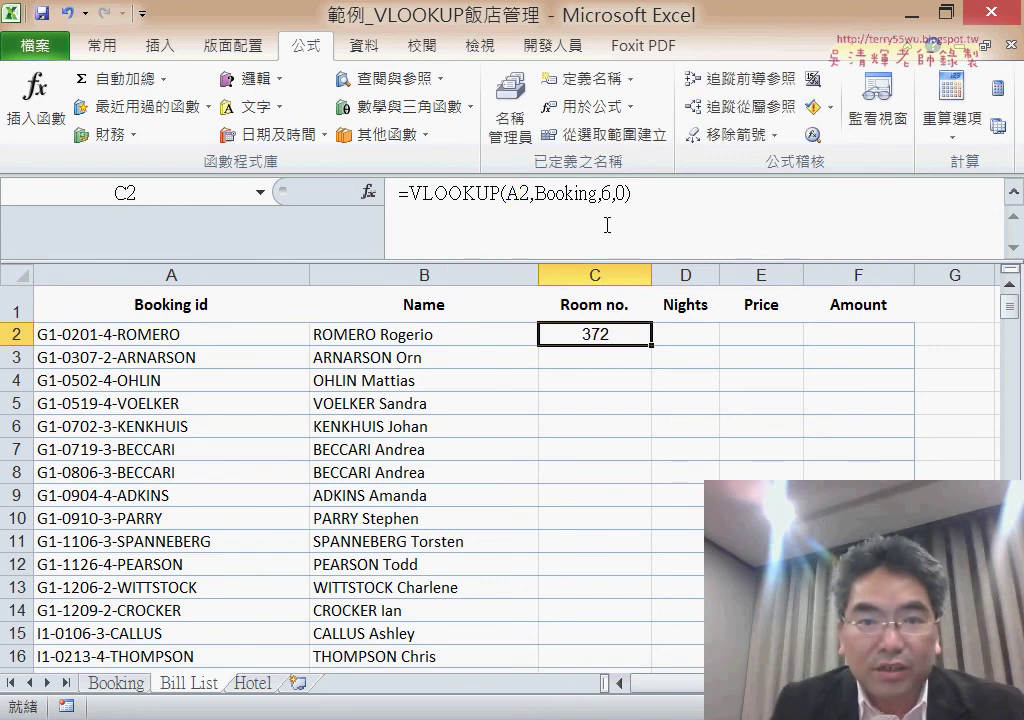
pyautogui.doubleClick(654, 345)
pyautogui.click(690, 341)
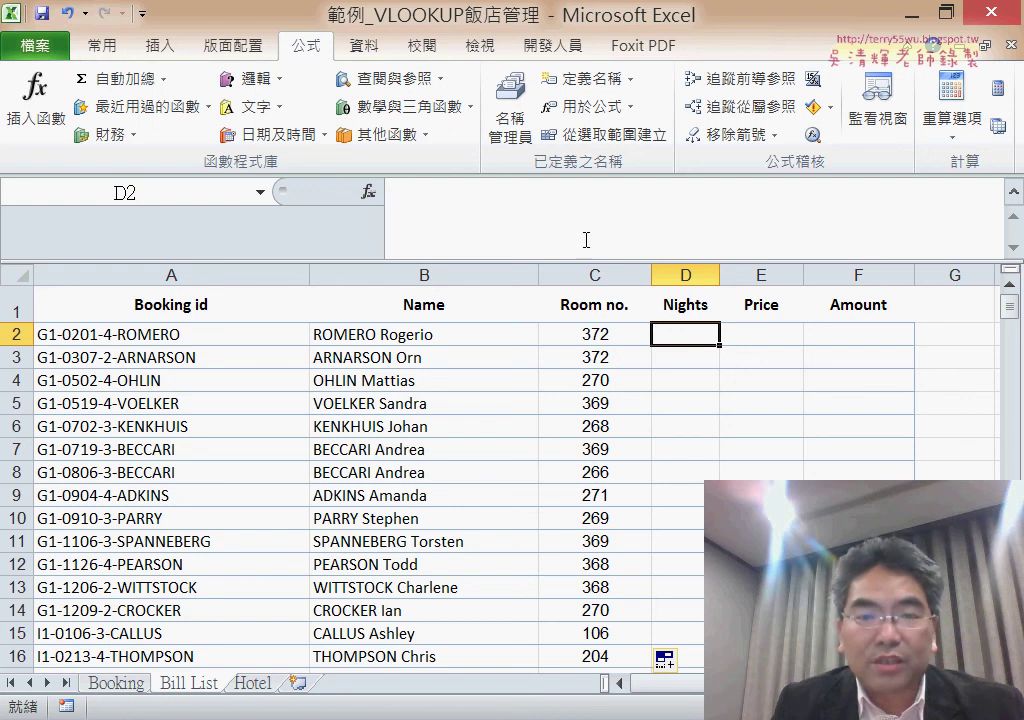
pyautogui.click(150, 683)
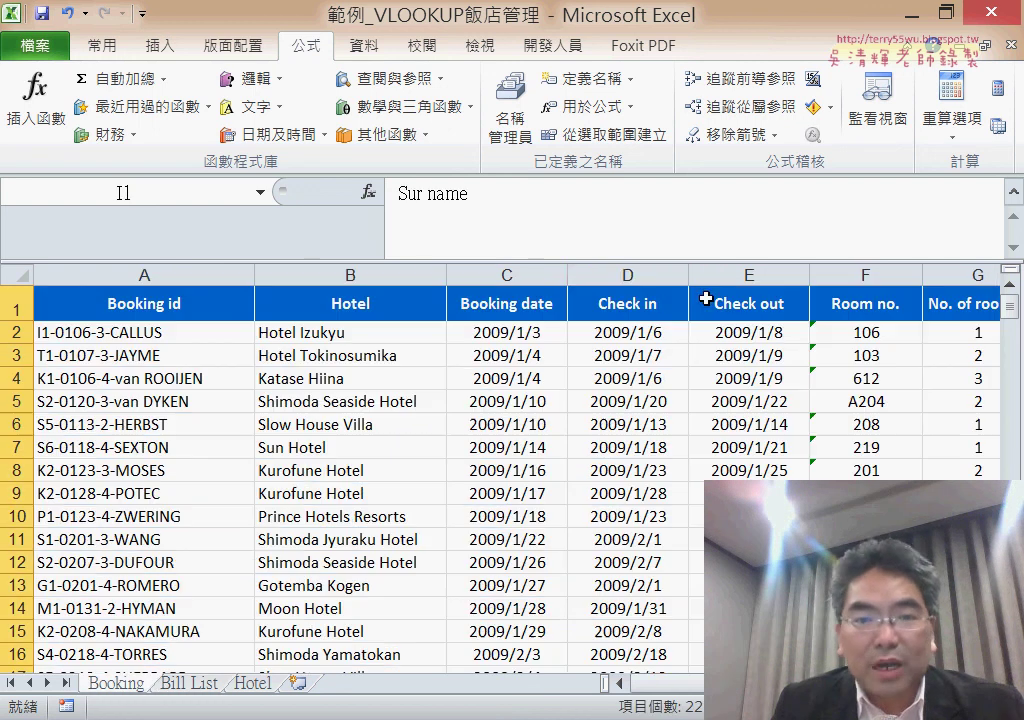
# - Inspect Booking's Check out and Check in columns, then start the Nights entry in Bill List's D2
pyautogui.click(766, 274)
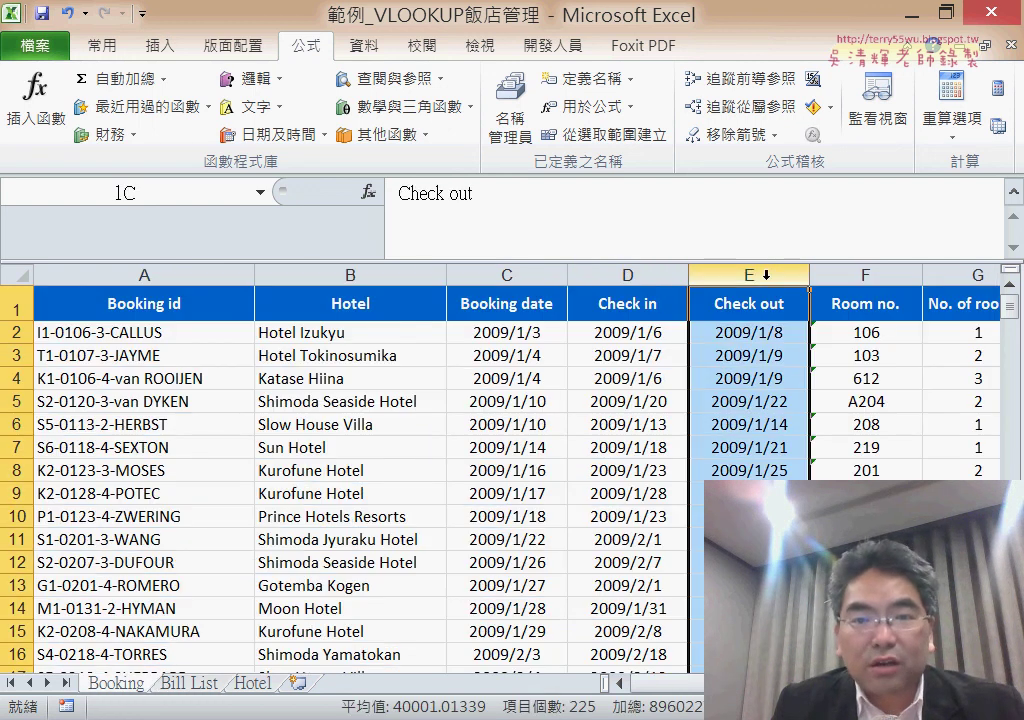
pyautogui.click(640, 274)
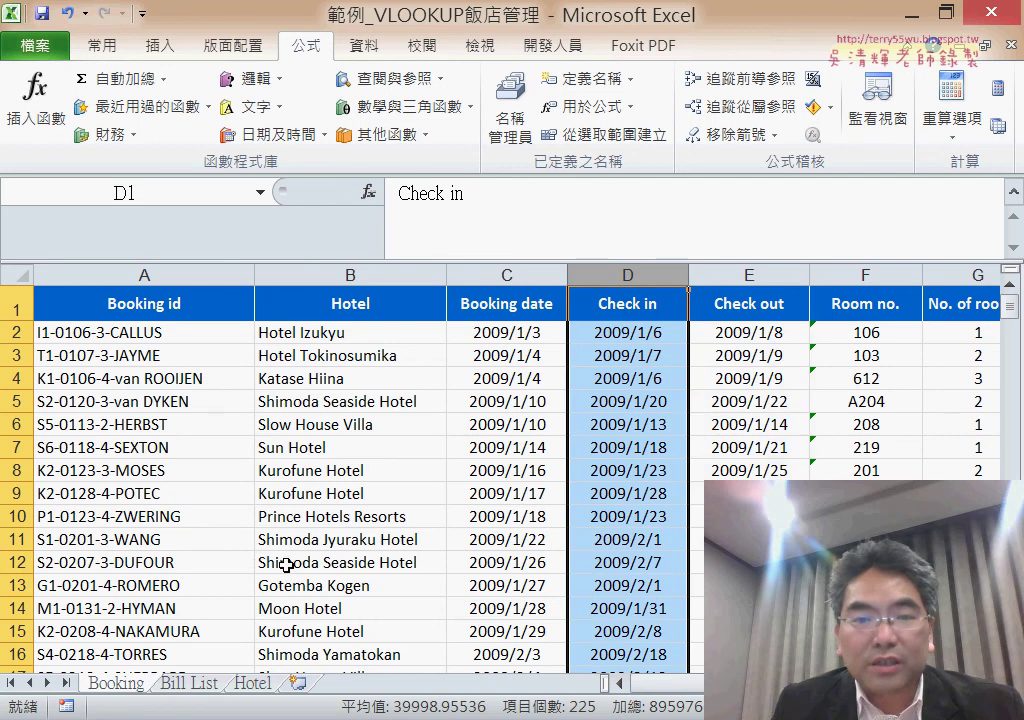
pyautogui.click(181, 686)
pyautogui.click(572, 183)
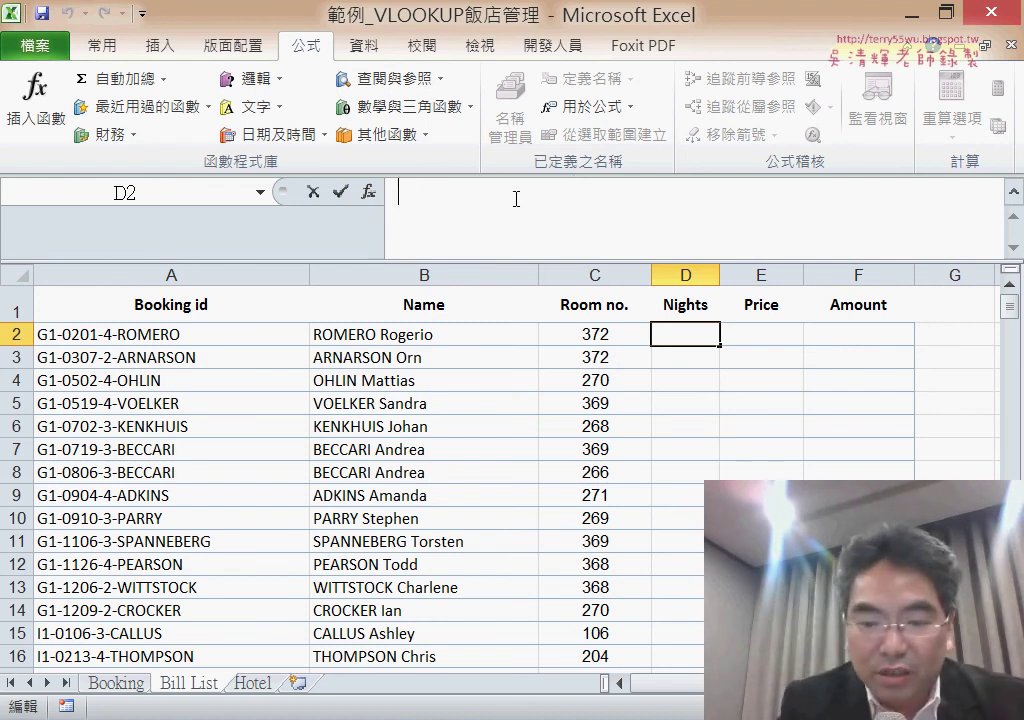
# - Enter =VLOOKUP(A2,Booking,5,0)-VLOOKUP(A2,Booking,4,0) in D2 and fill it down the Nights column
pyautogui.write('=VLOOKUP(A2,Booking,8,0)')
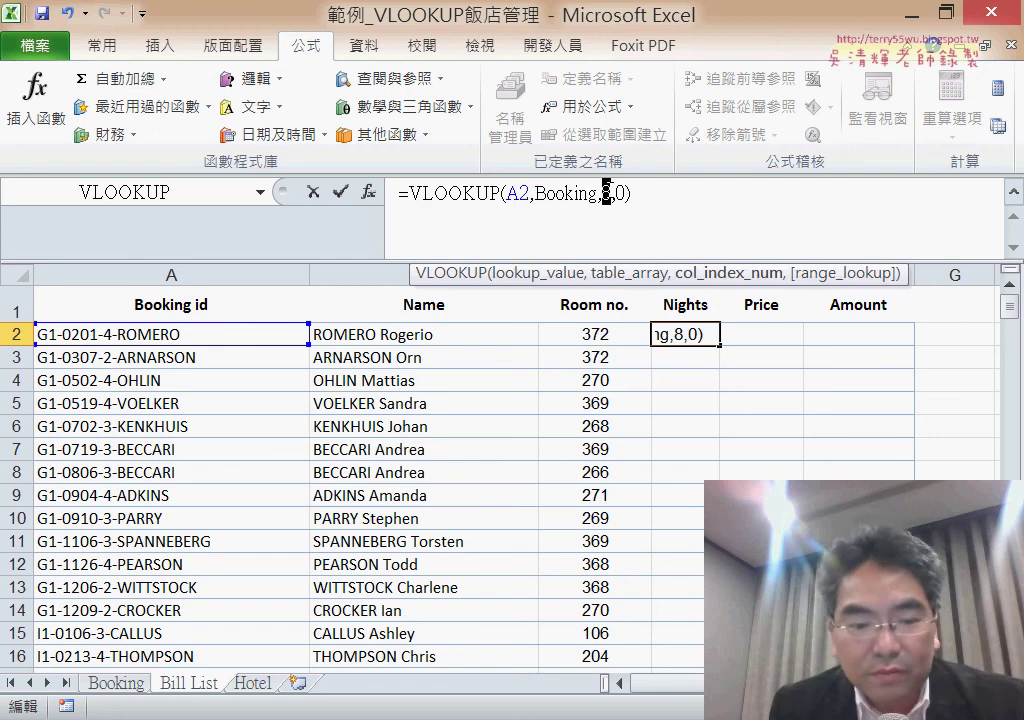
pyautogui.write('5')
pyautogui.click(683, 193)
pyautogui.write('-')
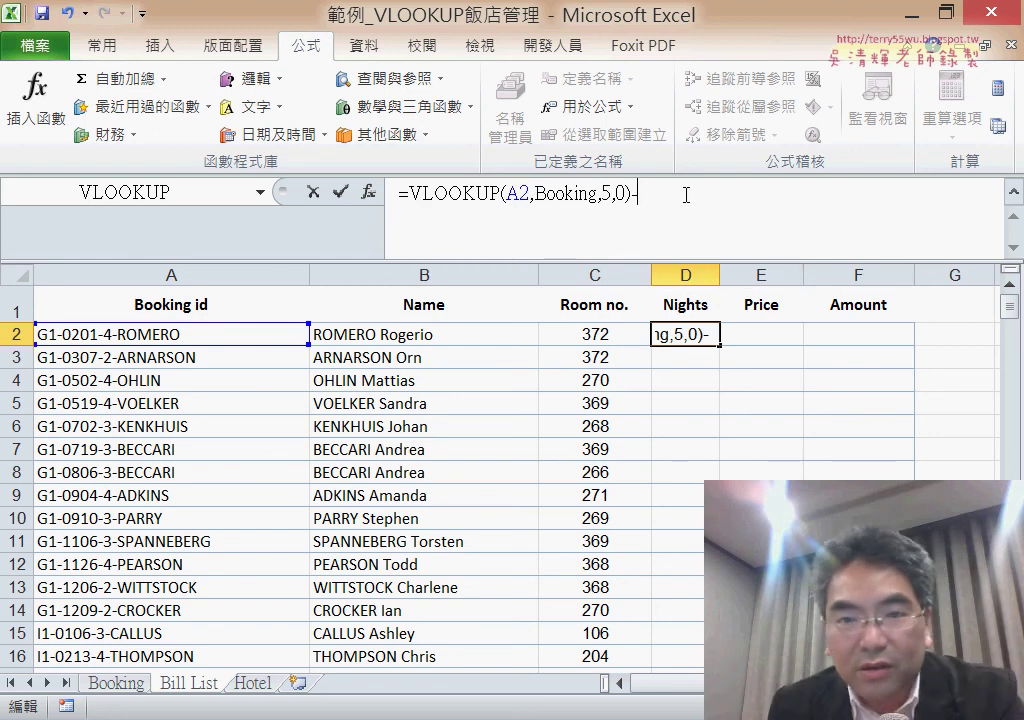
pyautogui.write('VLOOKUP(A2,Booking,8,0)')
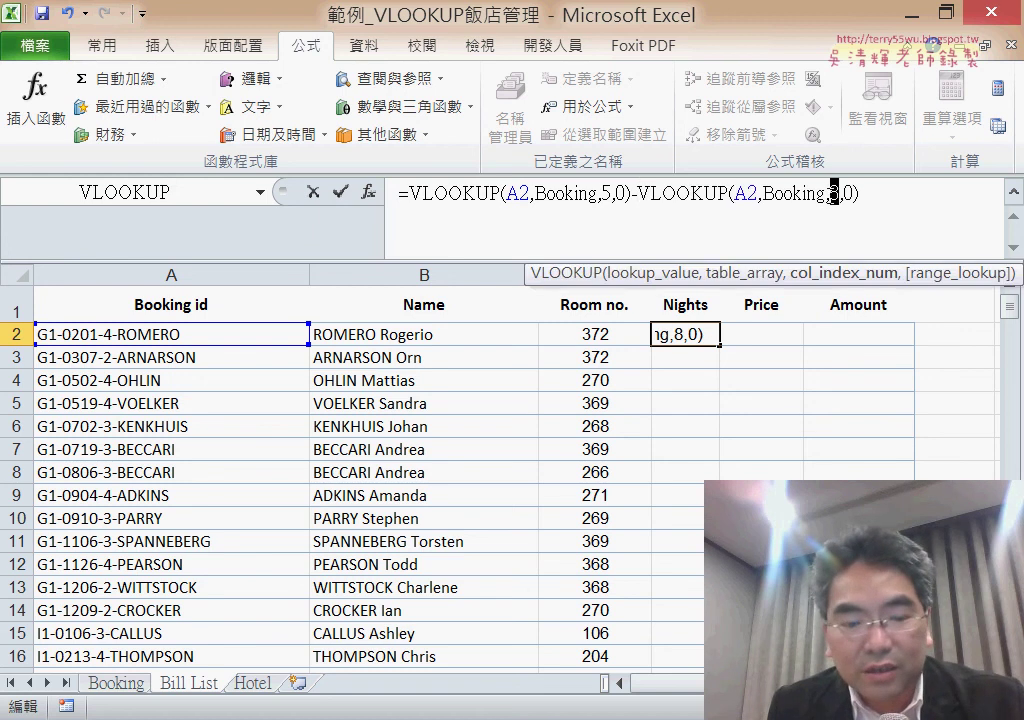
pyautogui.write('4')
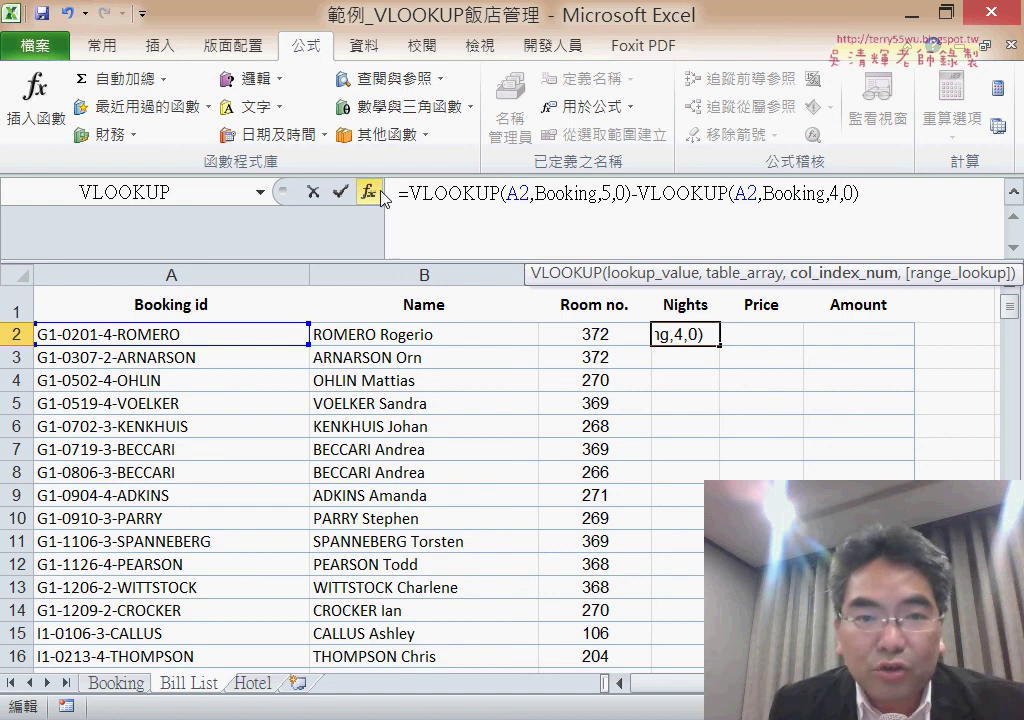
pyautogui.click(342, 194)
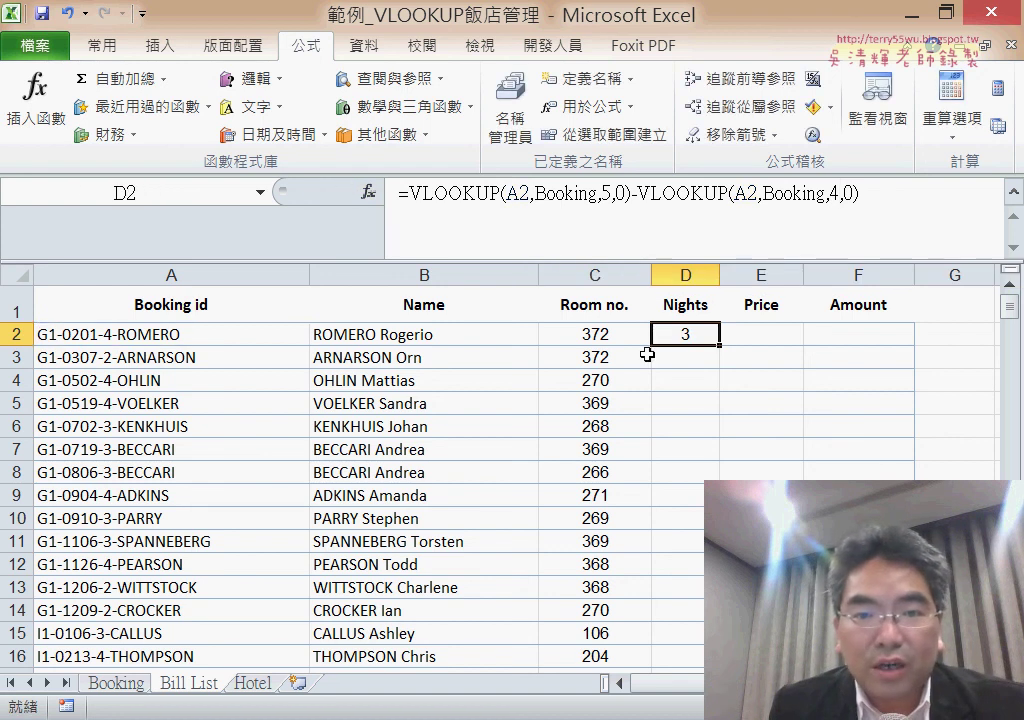
pyautogui.doubleClick(723, 350)
pyautogui.click(774, 337)
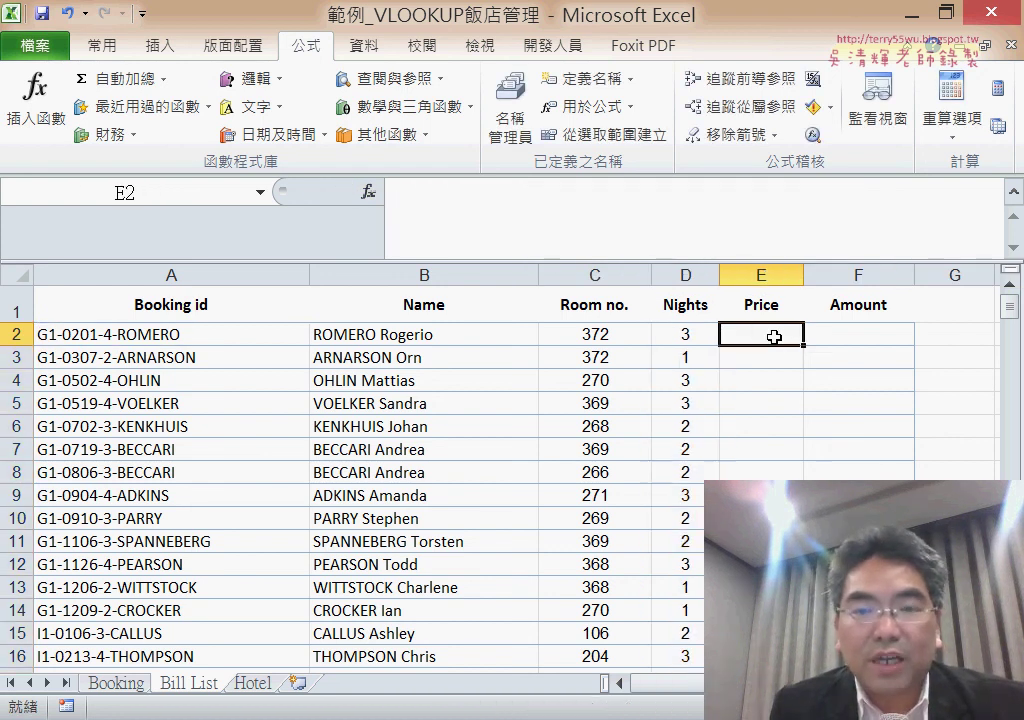
pyautogui.click(270, 685)
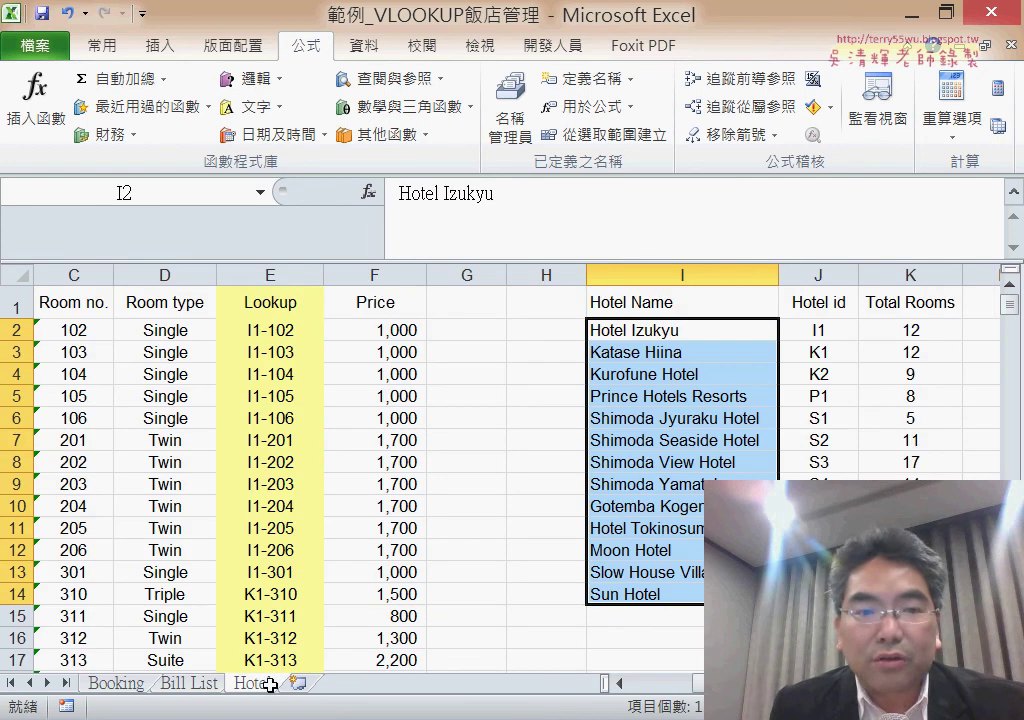
pyautogui.click(266, 274)
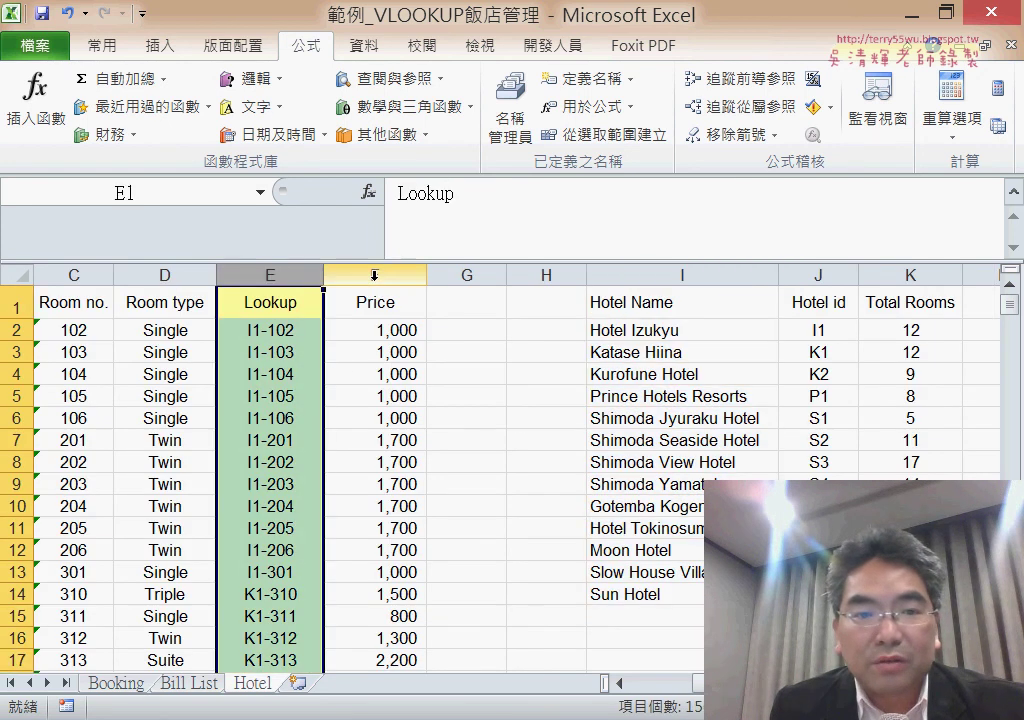
pyautogui.moveTo(366, 274); pyautogui.dragTo(304, 289)
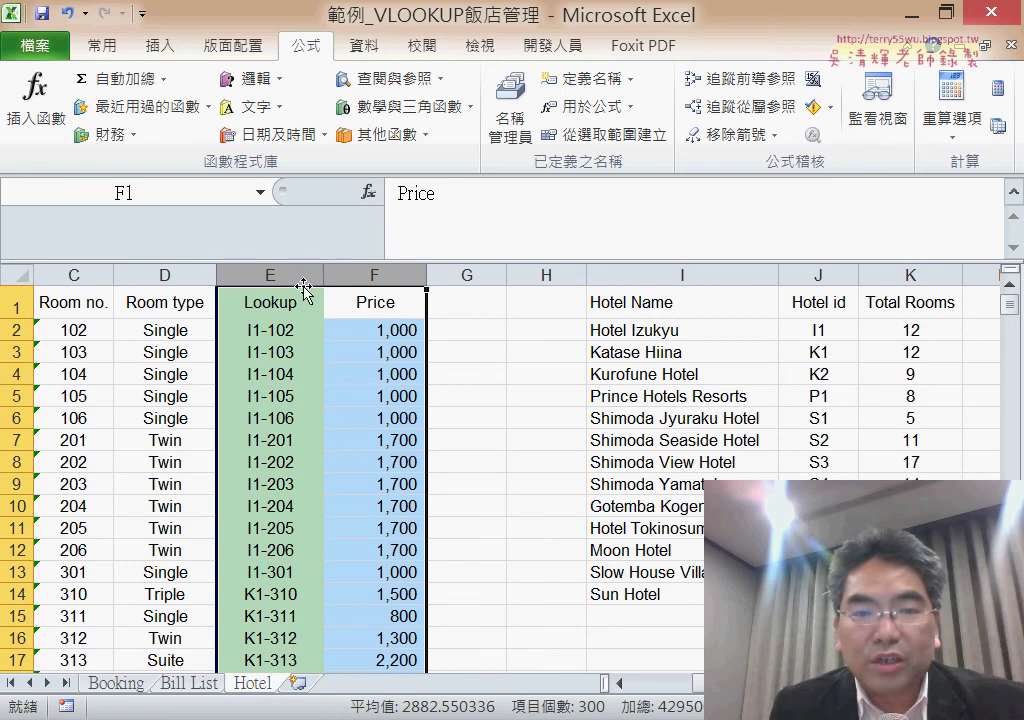
pyautogui.click(509, 100)
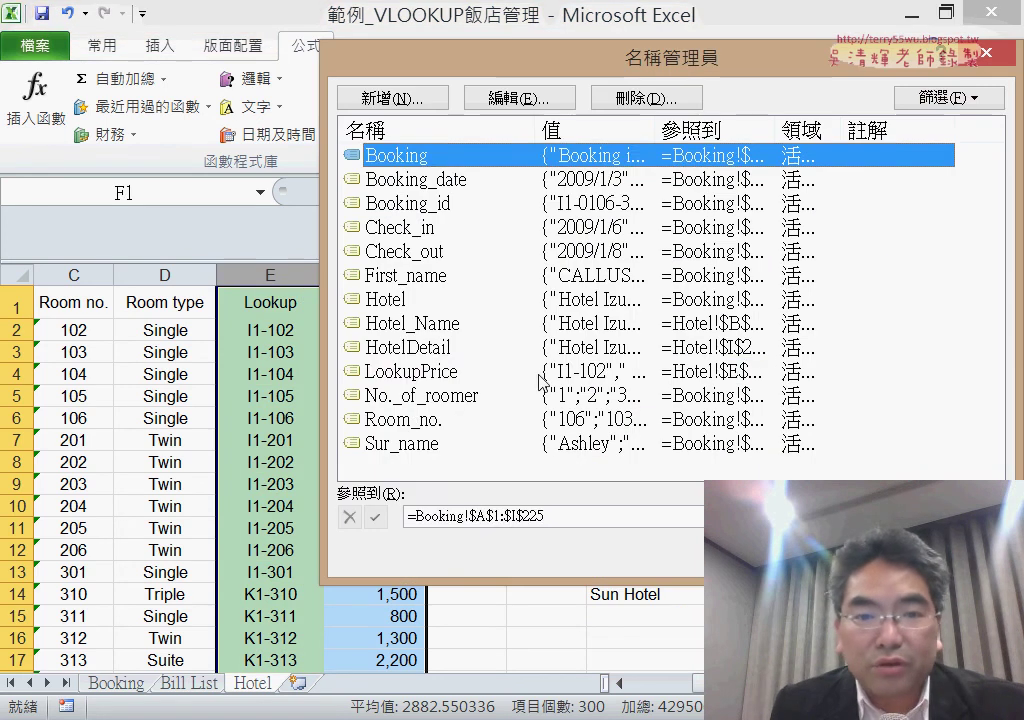
pyautogui.click(441, 374)
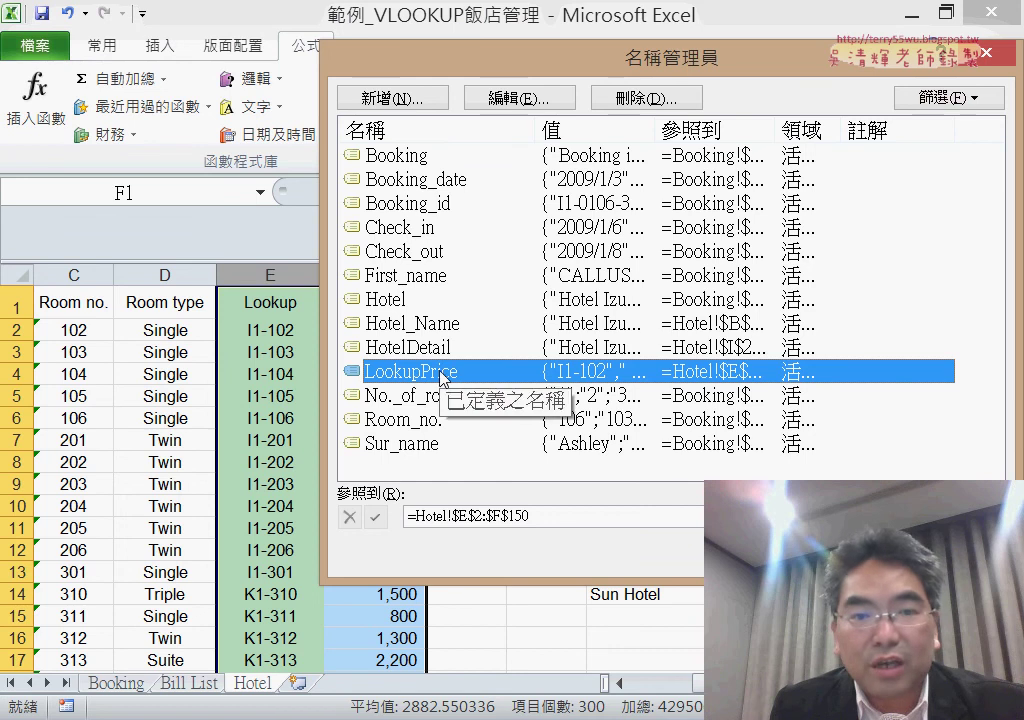
pyautogui.click(986, 52)
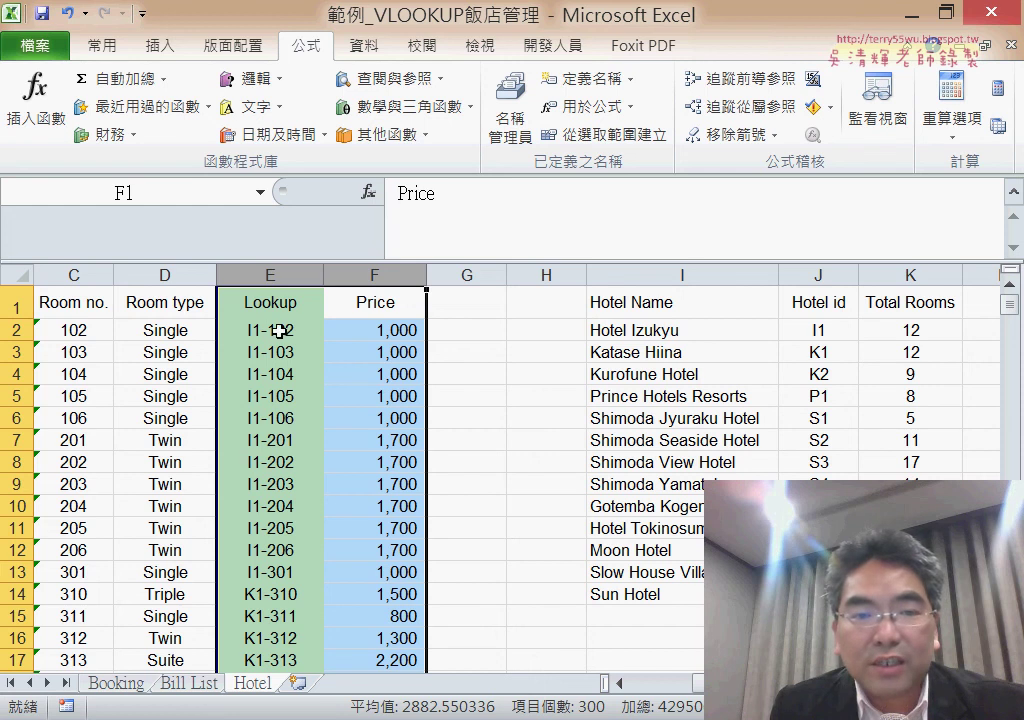
pyautogui.click(383, 331)
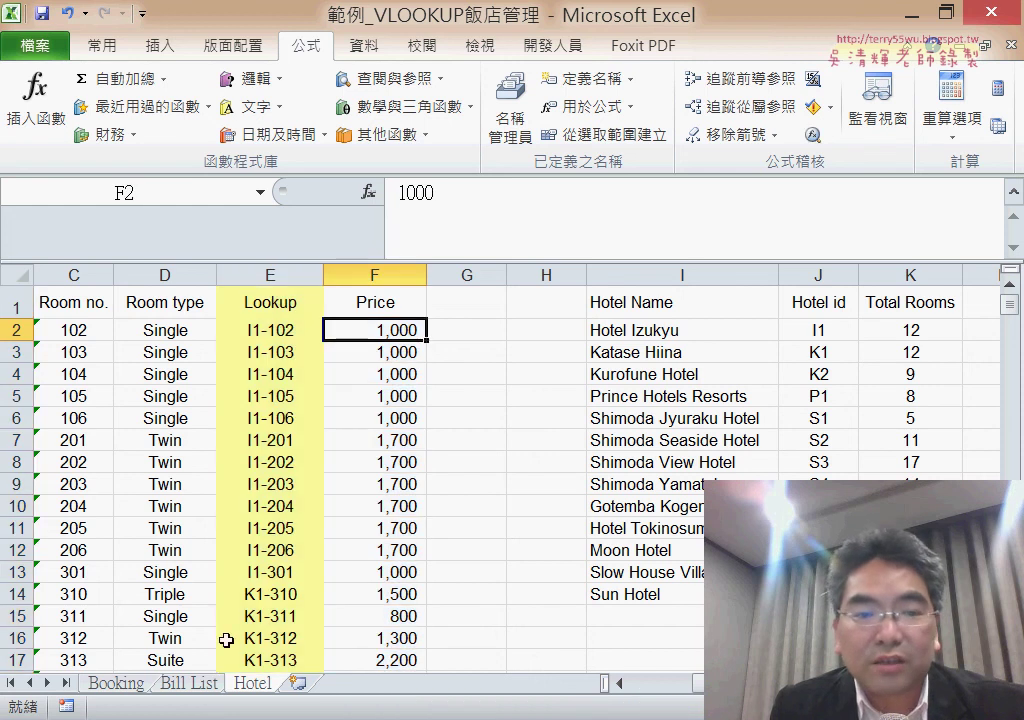
pyautogui.click(199, 686)
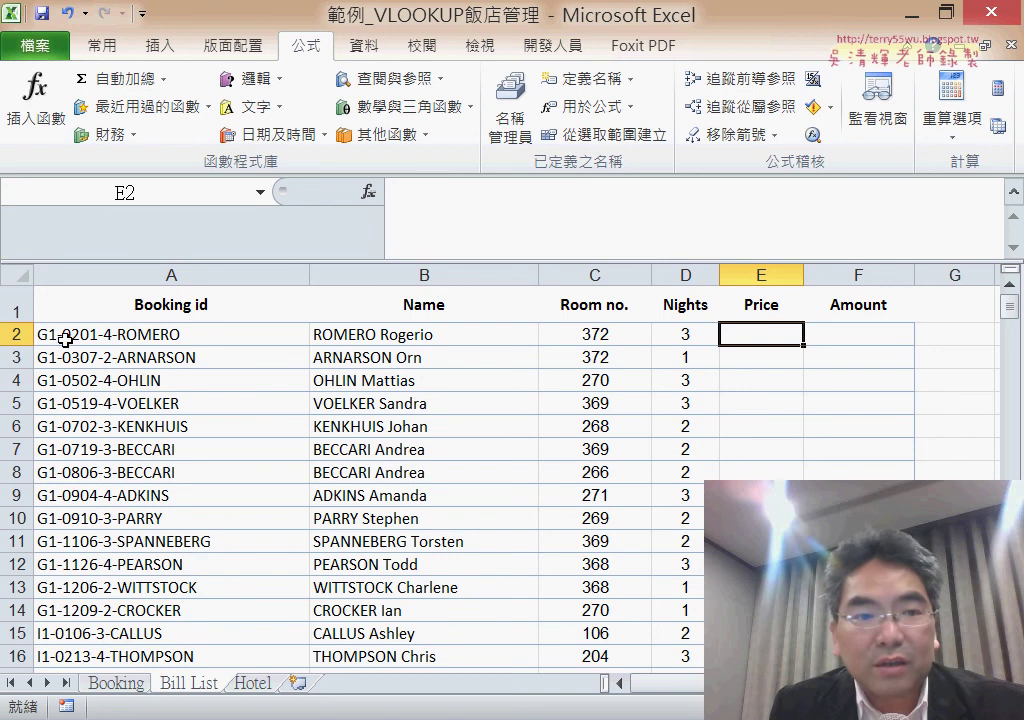
# - Enter =LEFT(A2,3)&C2 in Price cell E2, producing the key G1-372
pyautogui.click(463, 204)
pyautogui.write('=')
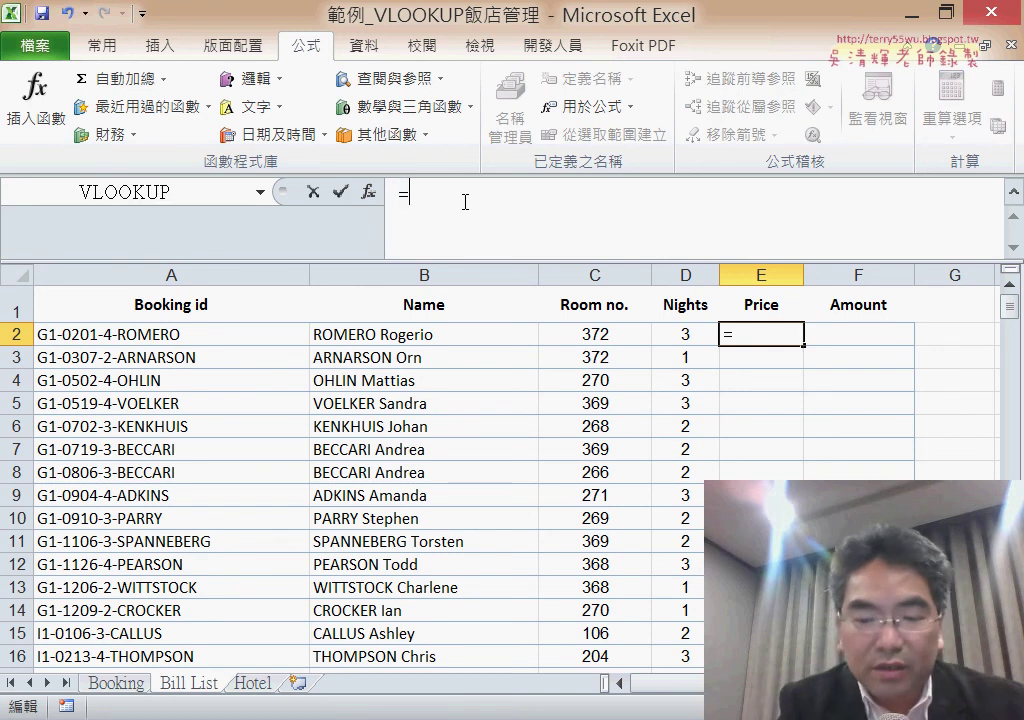
pyautogui.write('left')
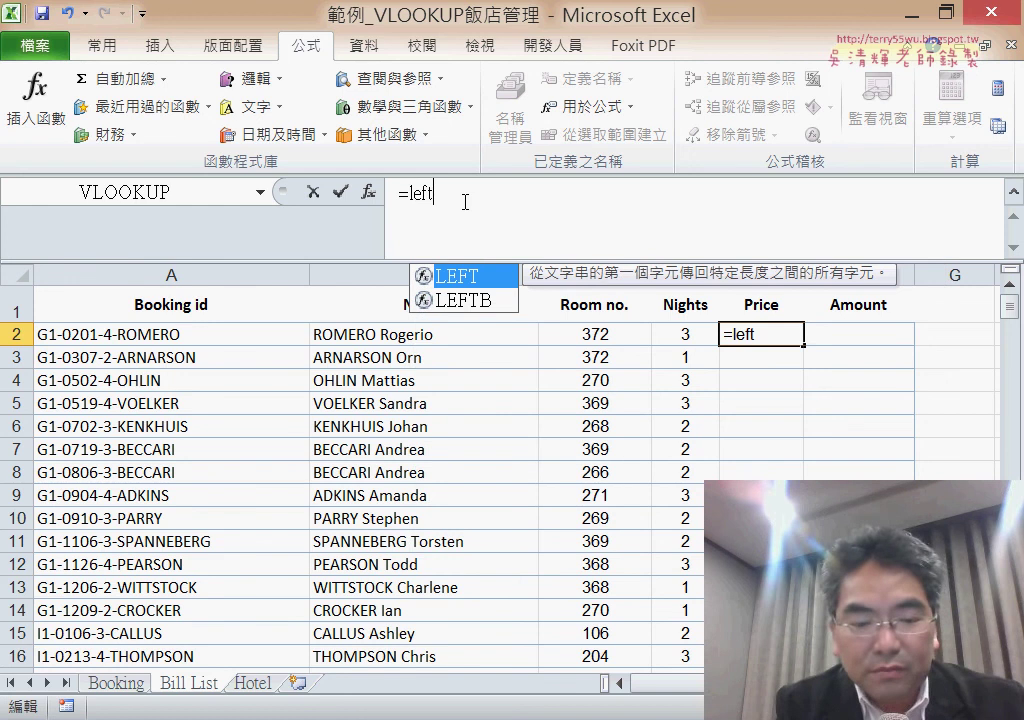
pyautogui.write('(')
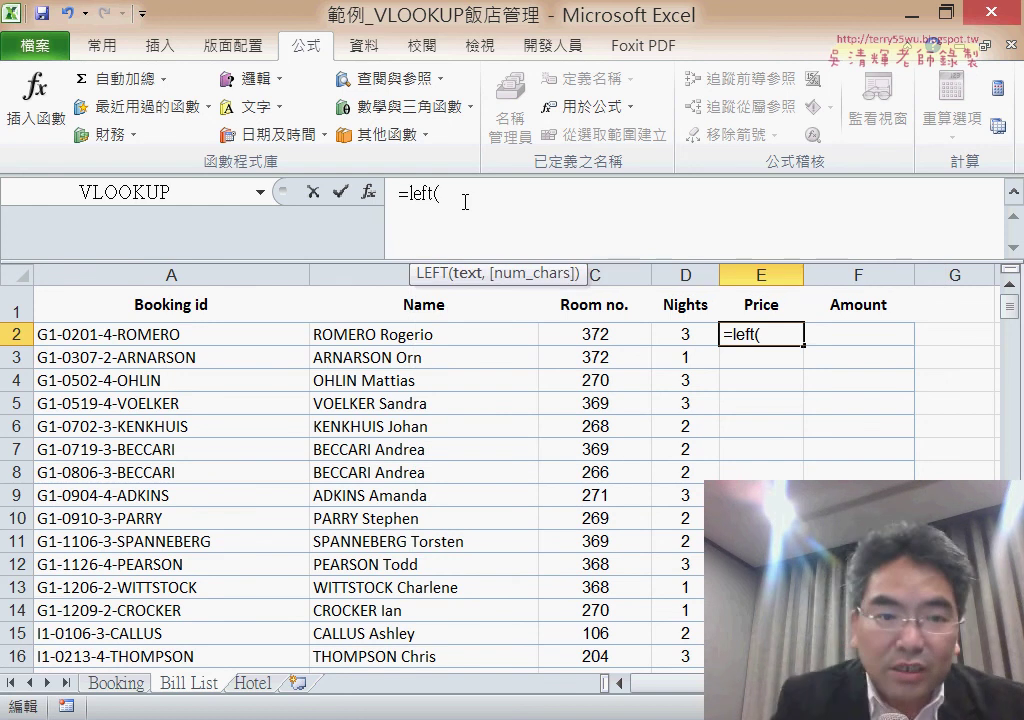
pyautogui.click(162, 333)
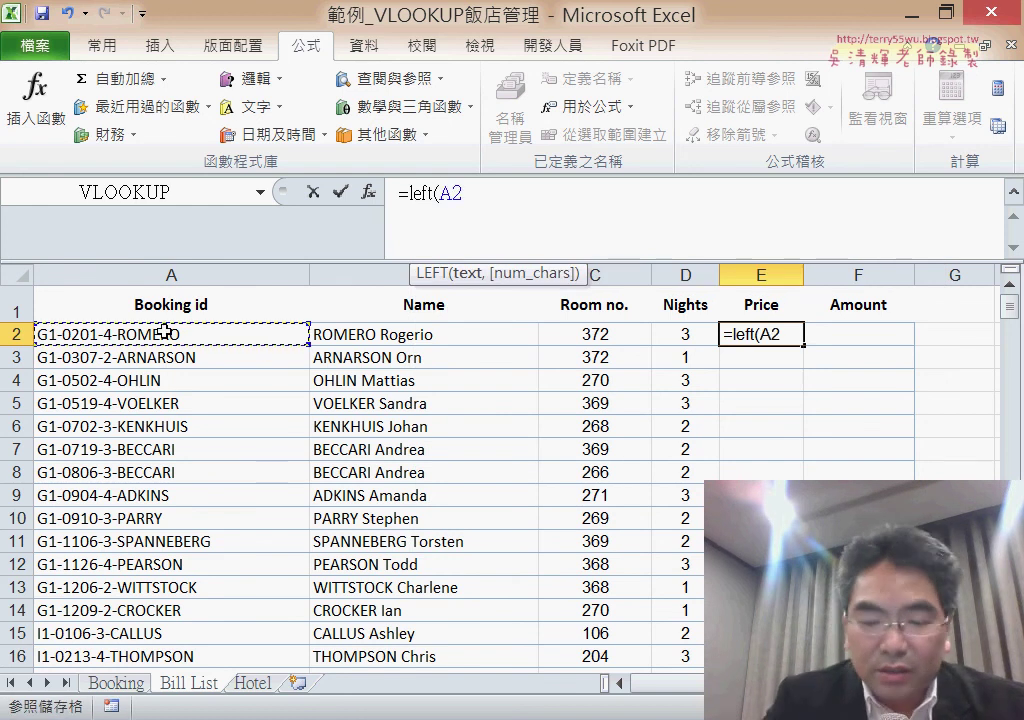
pyautogui.write(',')
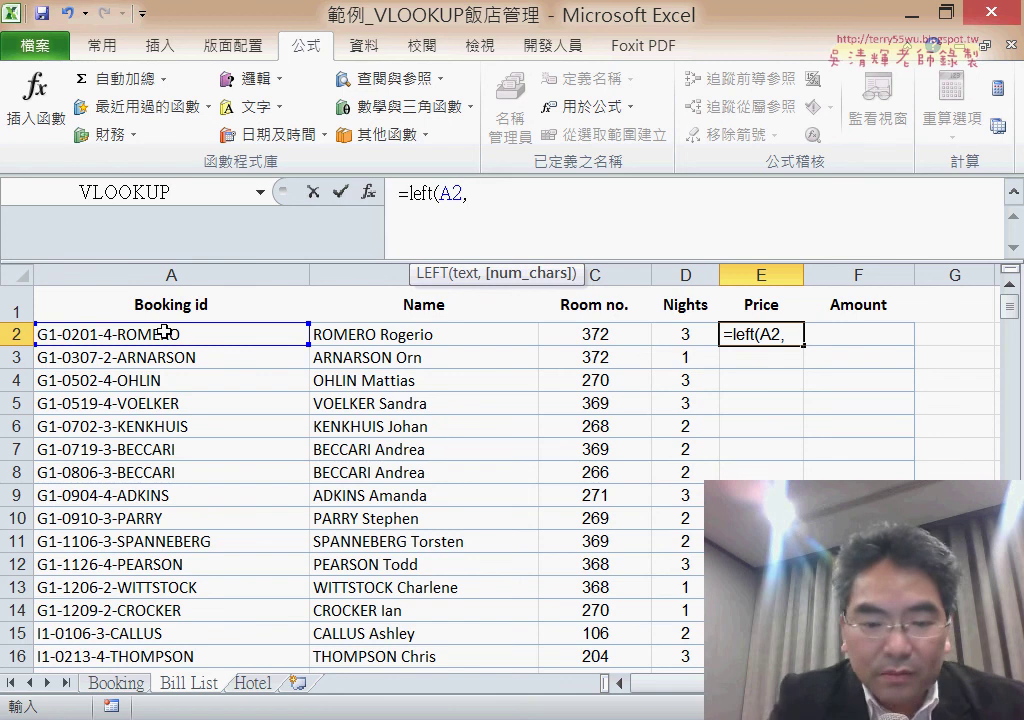
pyautogui.write('3)')
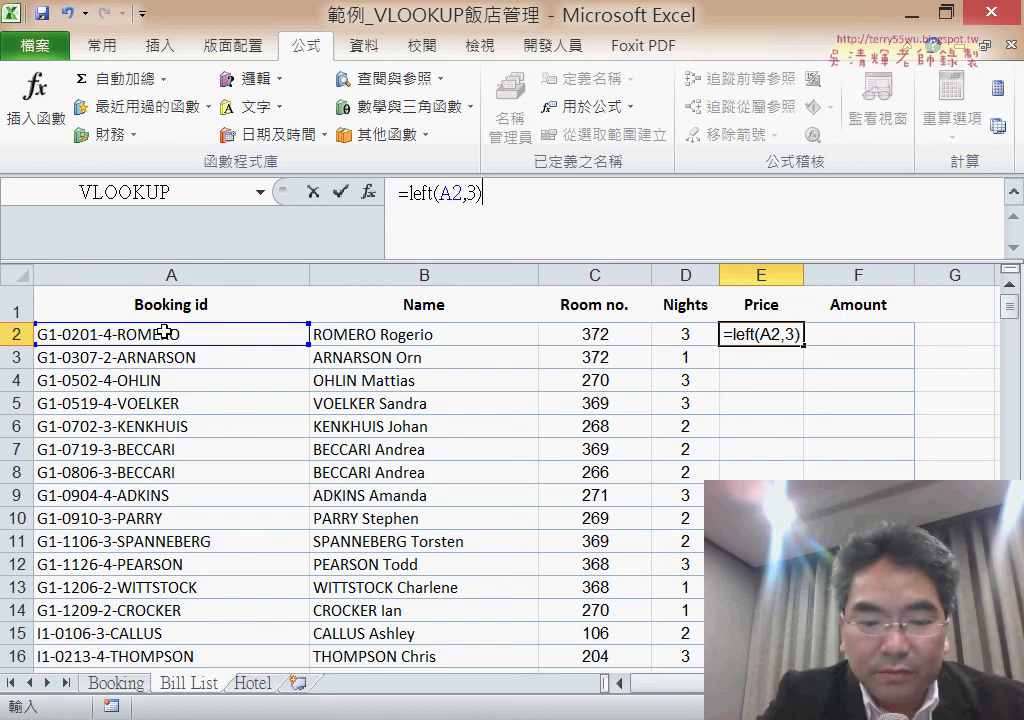
pyautogui.write('&')
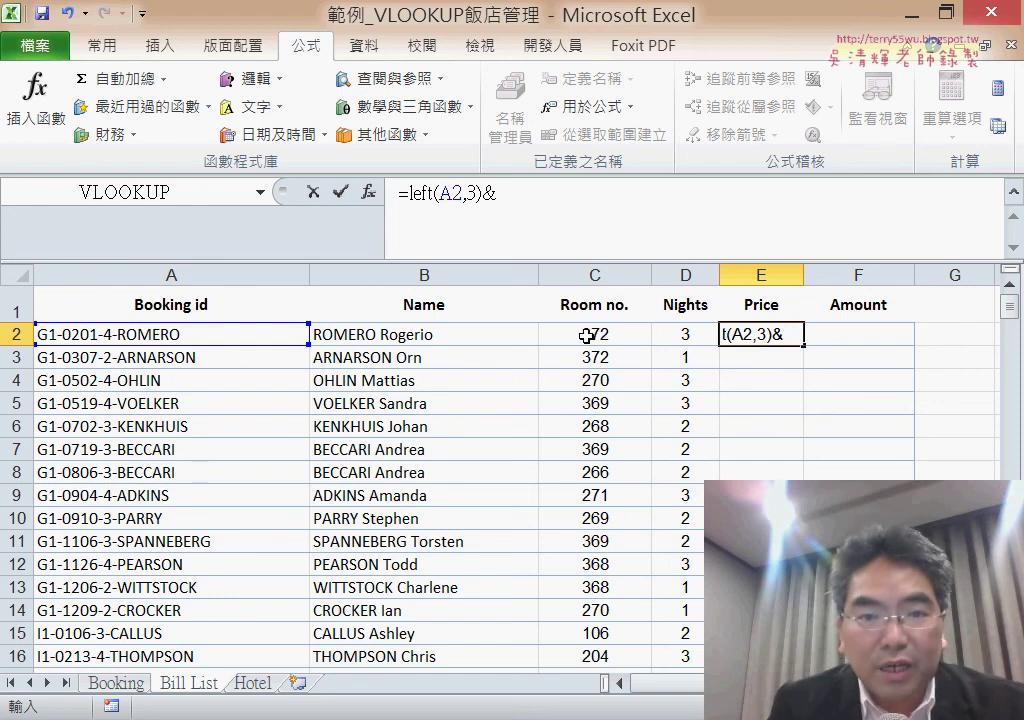
pyautogui.click(588, 336)
pyautogui.click(343, 194)
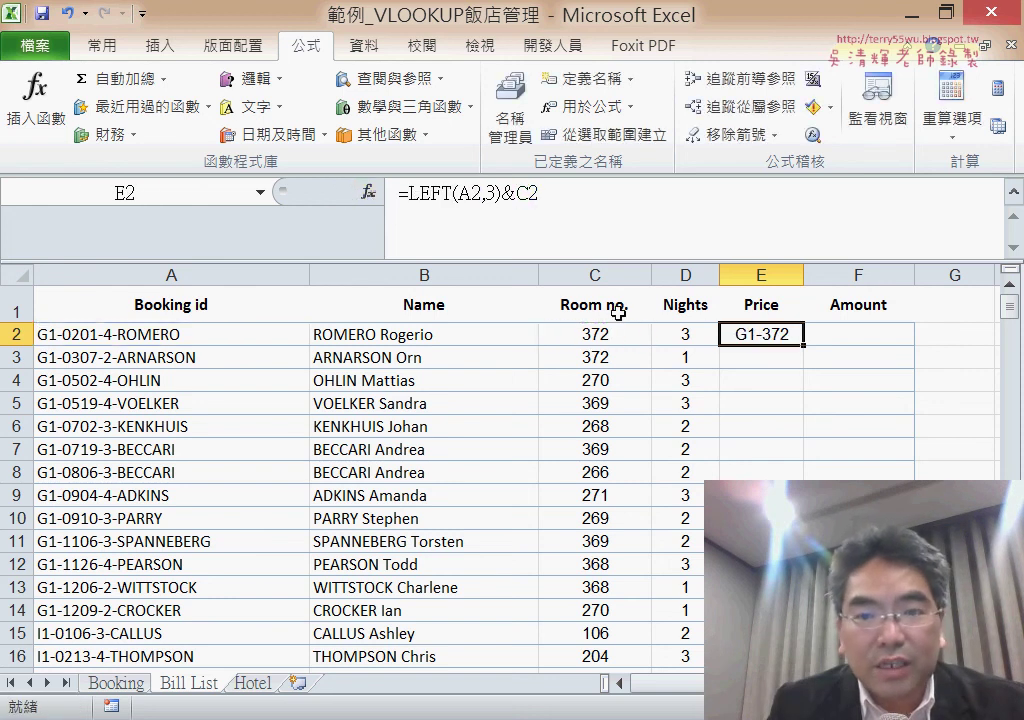
# - Select the LEFT(A2,3)&C2 expression in E2's formula and bring up its context menu
pyautogui.click(548, 192)
pyautogui.moveTo(548, 192); pyautogui.dragTo(408, 192)
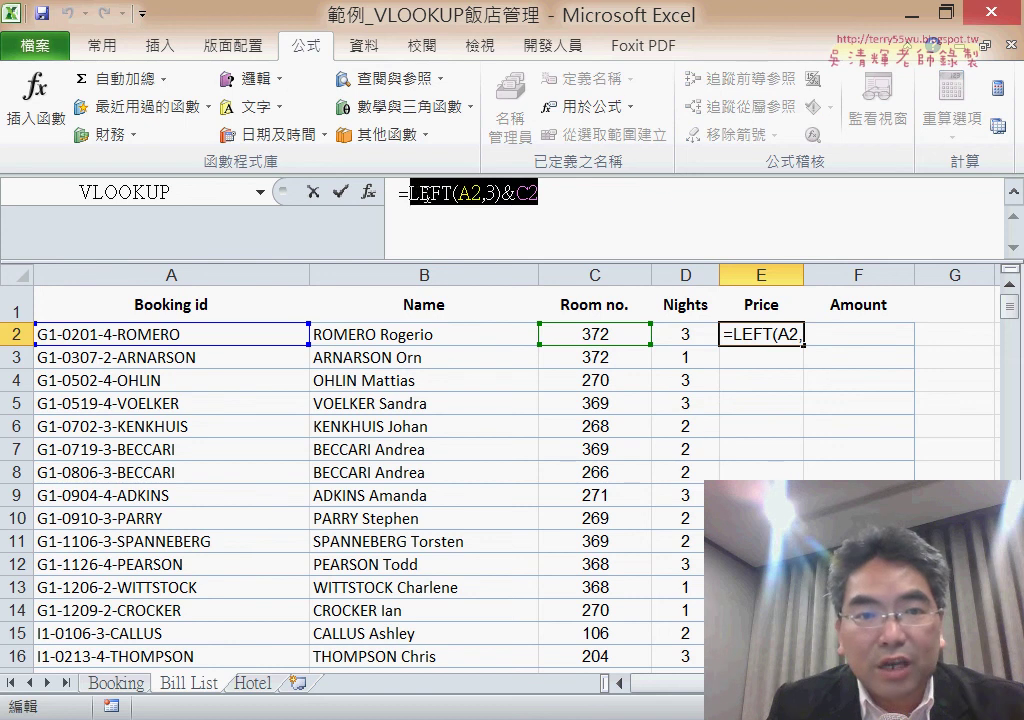
pyautogui.rightClick(455, 200)
# - Cut the key expression and start a VLOOKUP using it as the Lookup_value
pyautogui.click(497, 212)
pyautogui.click(368, 192)
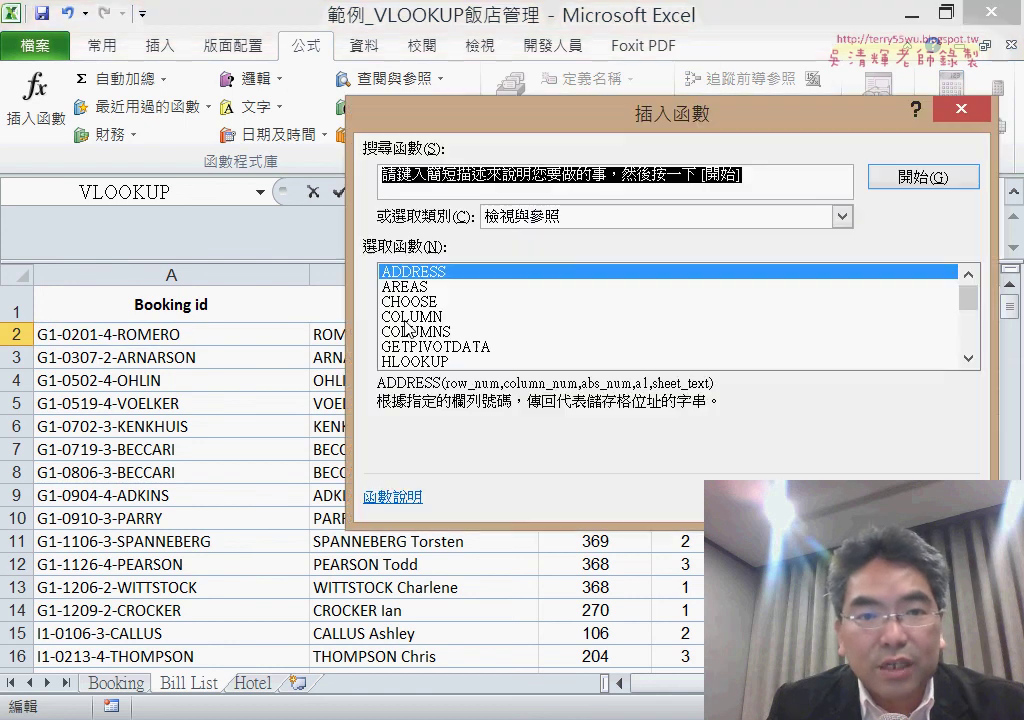
pyautogui.moveTo(969, 297); pyautogui.dragTo(969, 361)
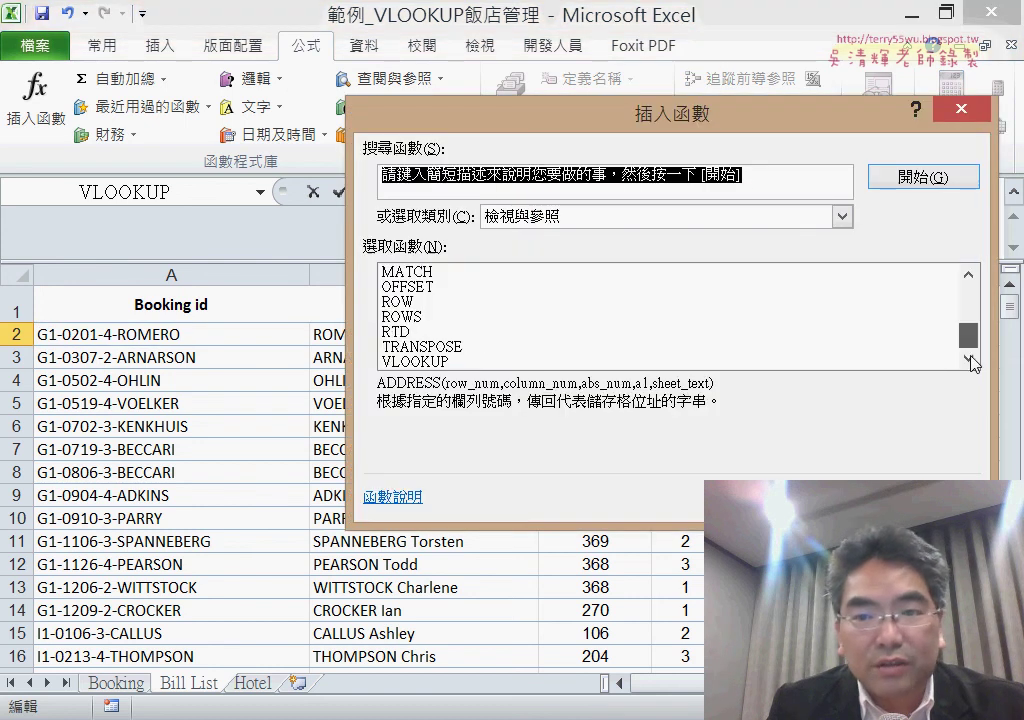
pyautogui.click(537, 362)
pyautogui.doubleClick(534, 362)
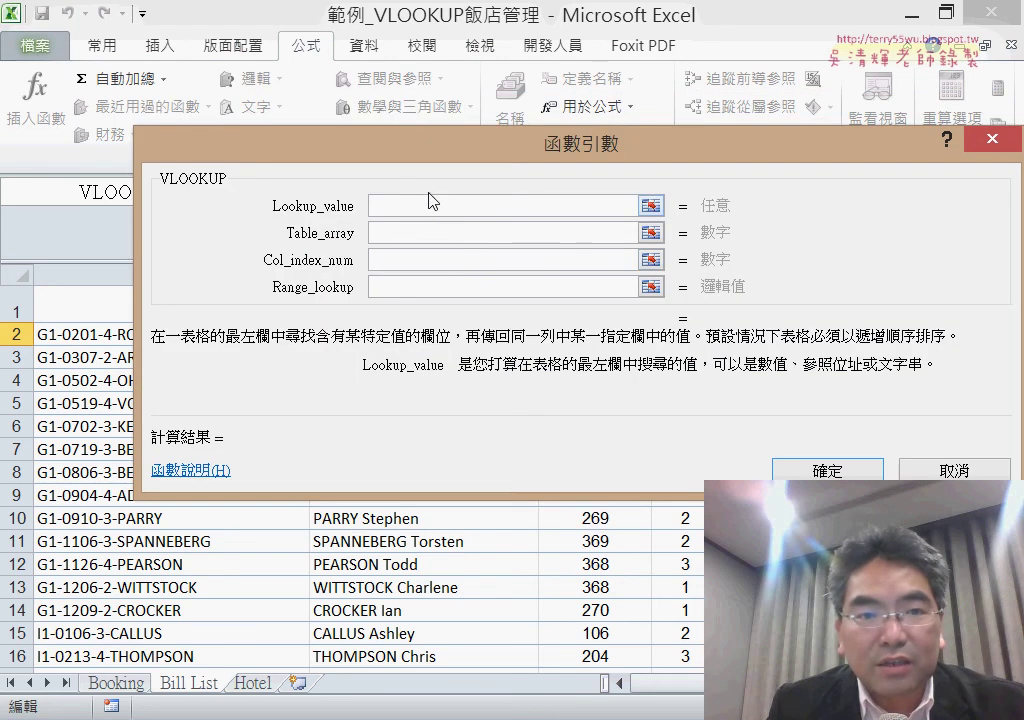
pyautogui.rightClick(435, 211)
pyautogui.click(455, 272)
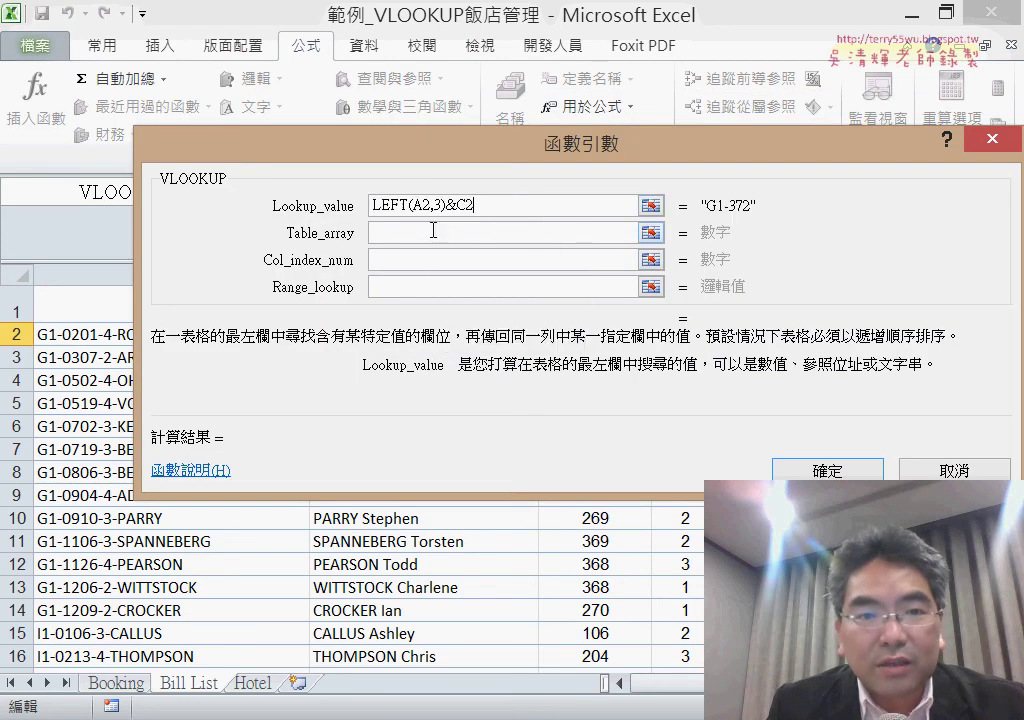
# - Finish the VLOOKUP with table LookupPrice, column 2, match 0, and fill prices down column E
pyautogui.click(433, 232)
pyautogui.press('F3')
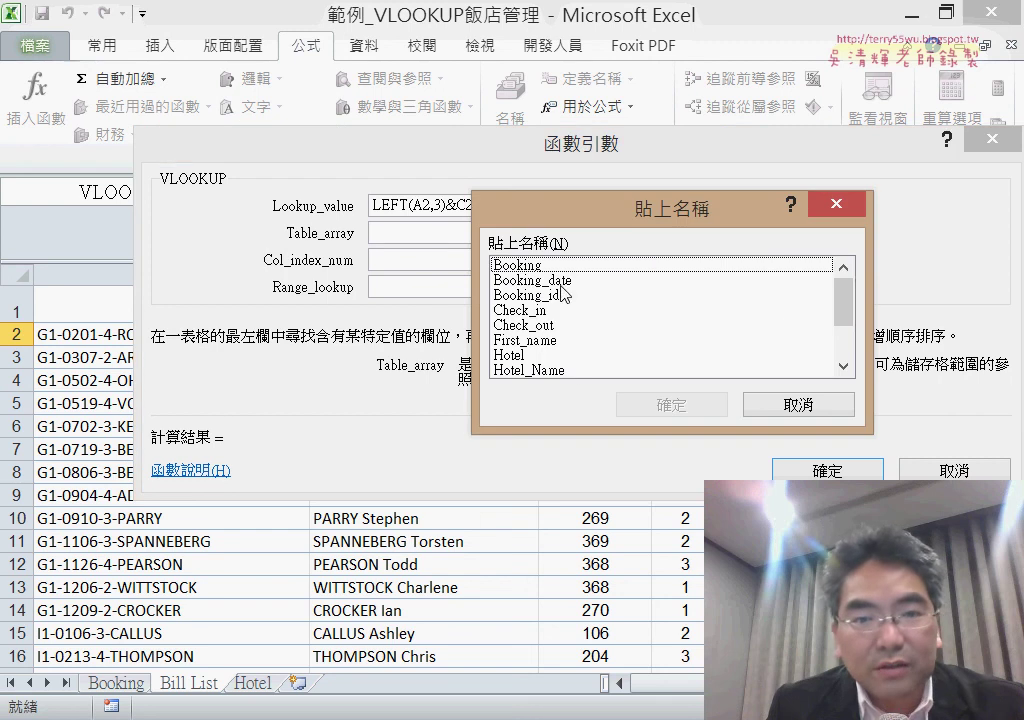
pyautogui.scroll(-2, 845, 310)
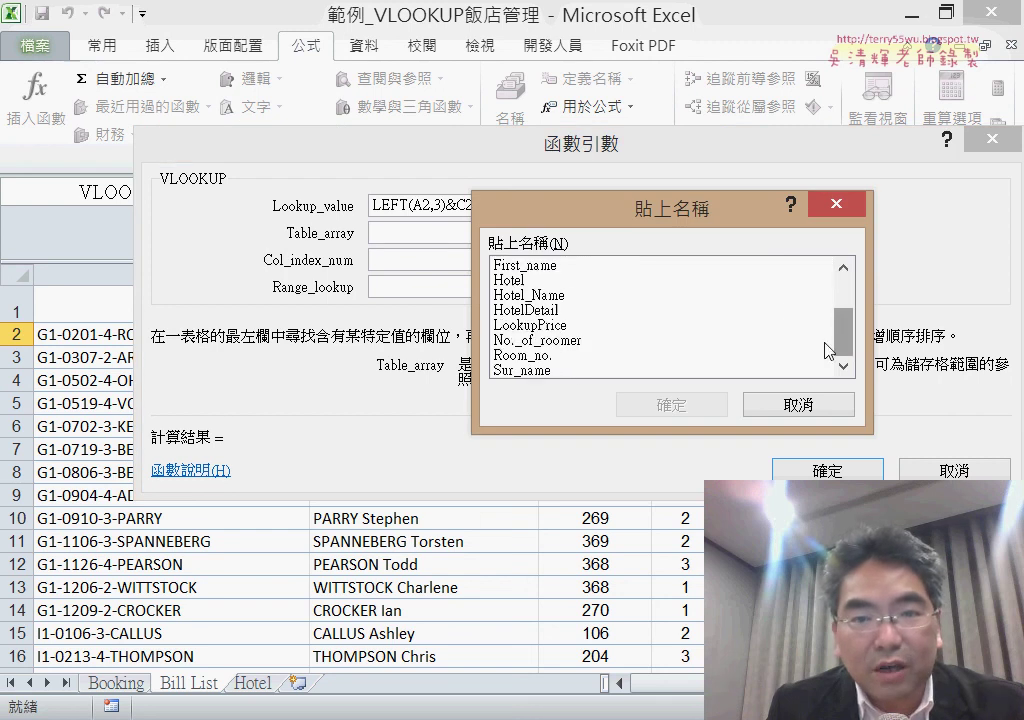
pyautogui.click(548, 325)
pyautogui.doubleClick(548, 325)
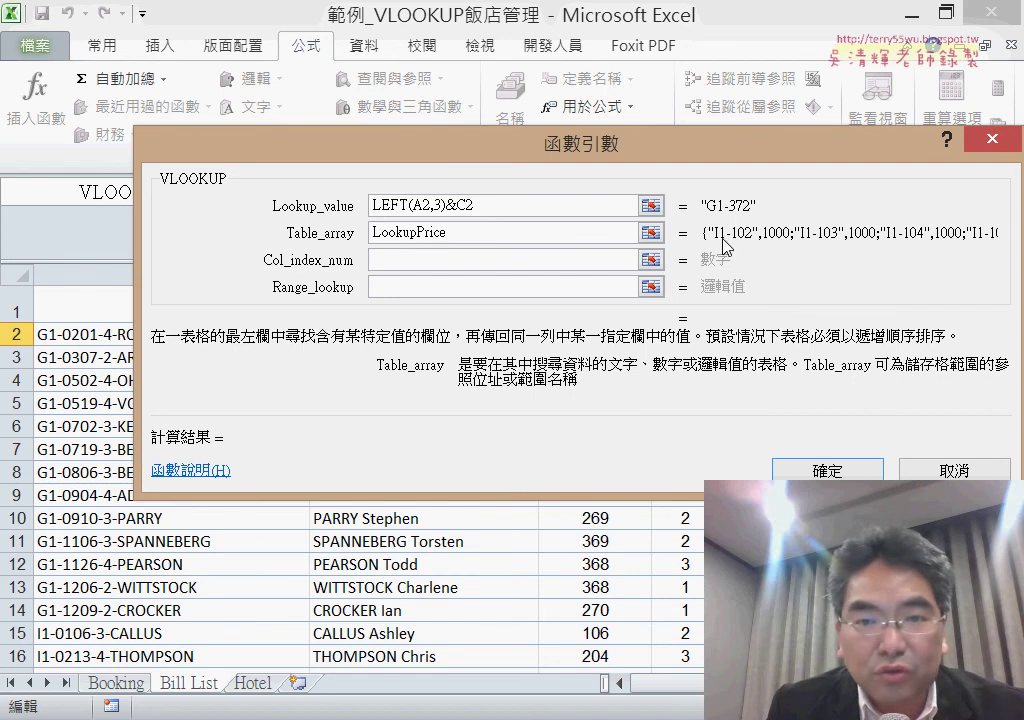
pyautogui.click(520, 258)
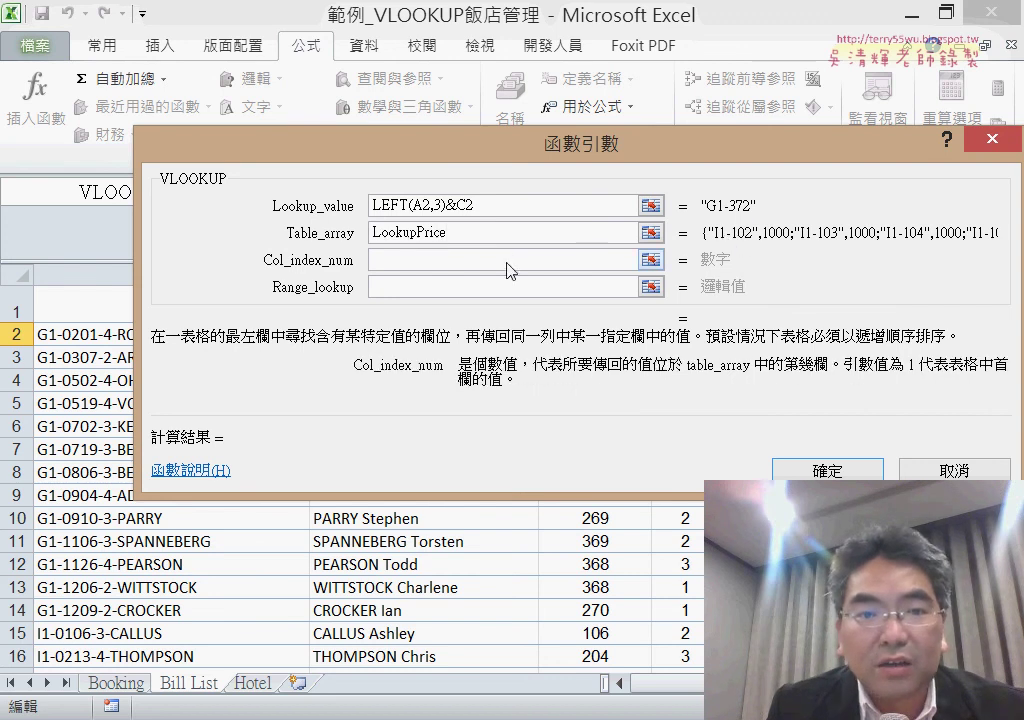
pyautogui.write('2')
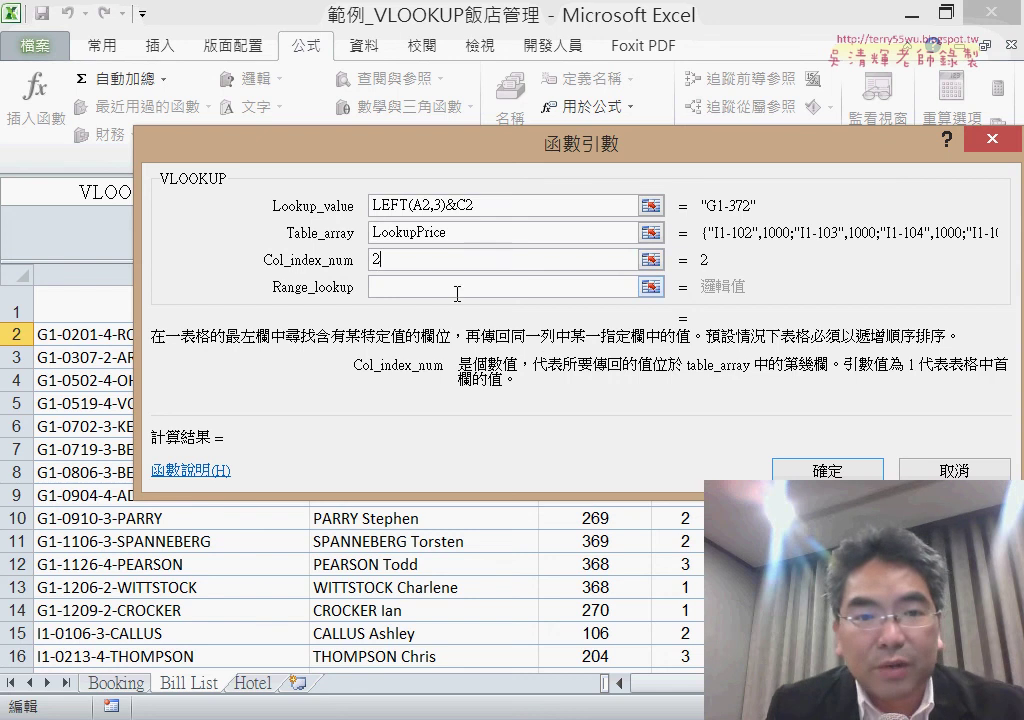
pyautogui.click(459, 287)
pyautogui.write('0')
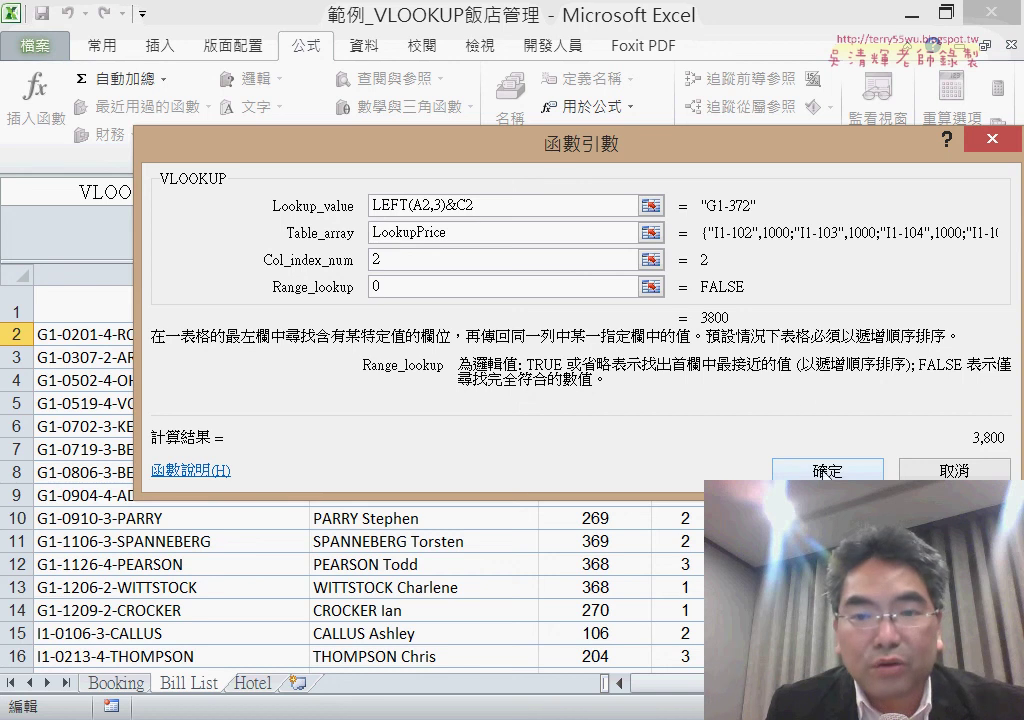
pyautogui.press('Return')
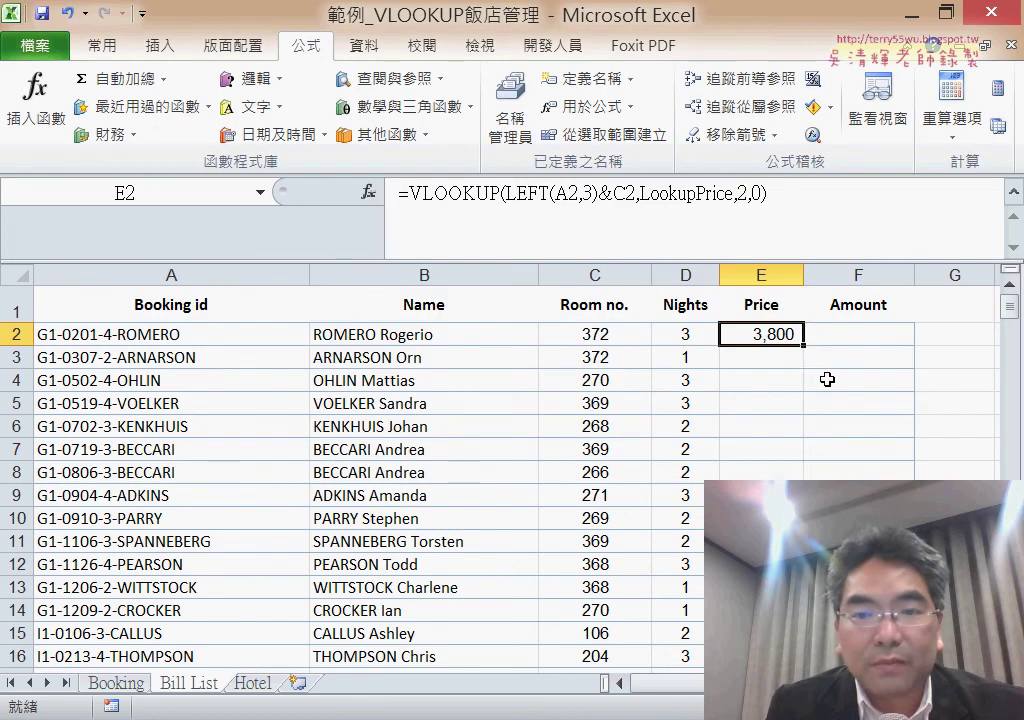
pyautogui.doubleClick(805, 345)
# - Enter =D2*E2 in F2, giving $11,400, and fill it down the Amount column
pyautogui.click(860, 330)
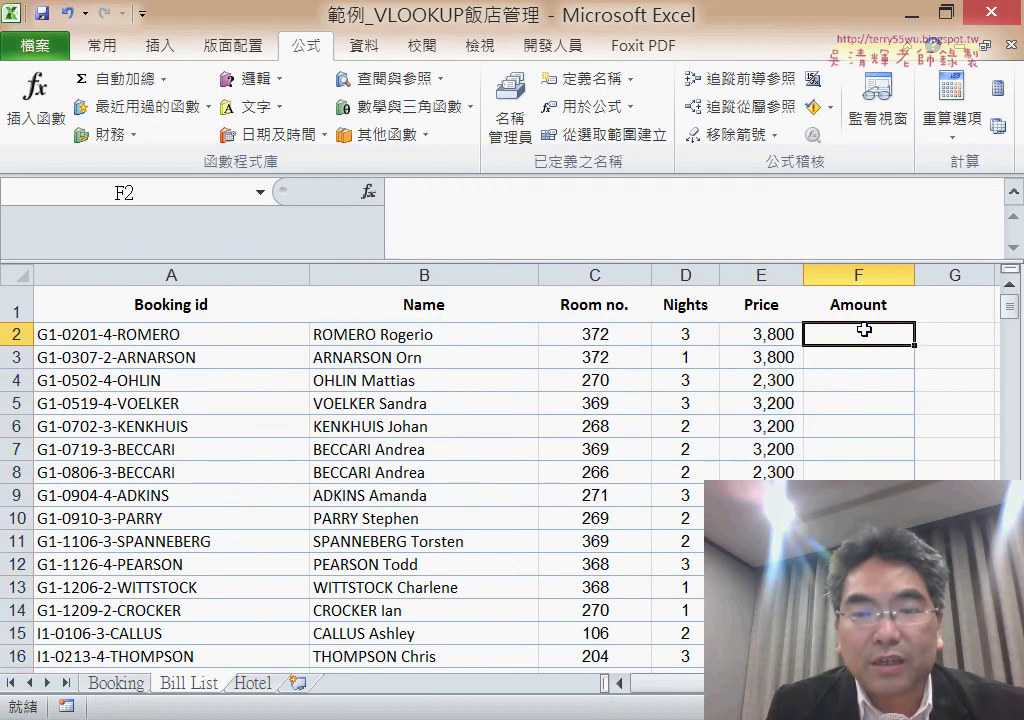
pyautogui.click(667, 224)
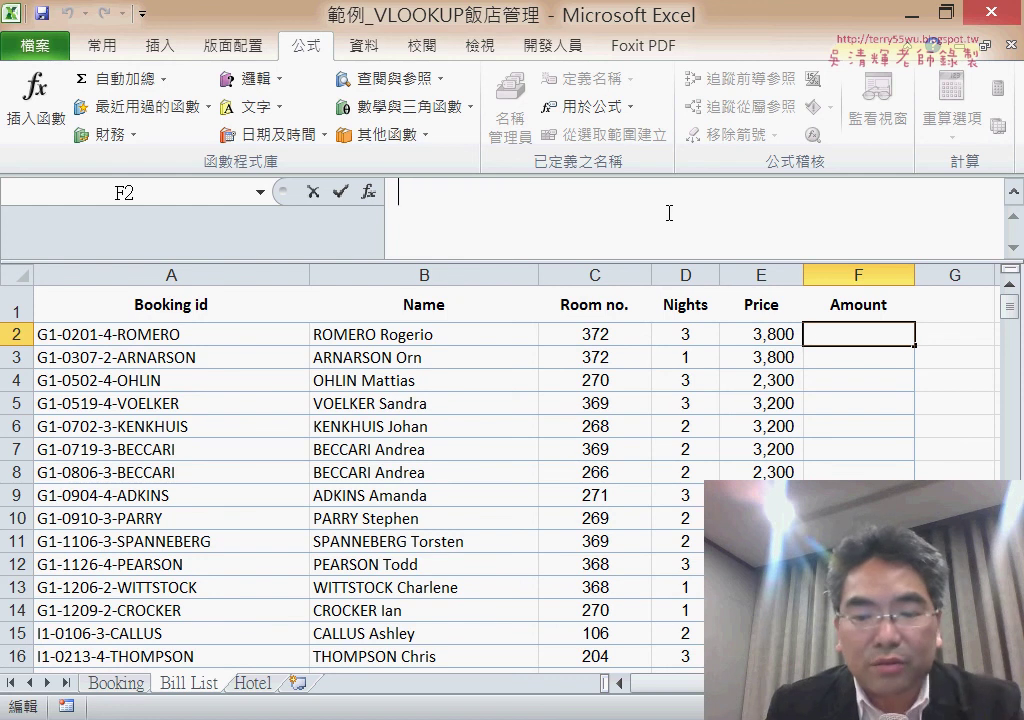
pyautogui.write('=')
pyautogui.click(697, 334)
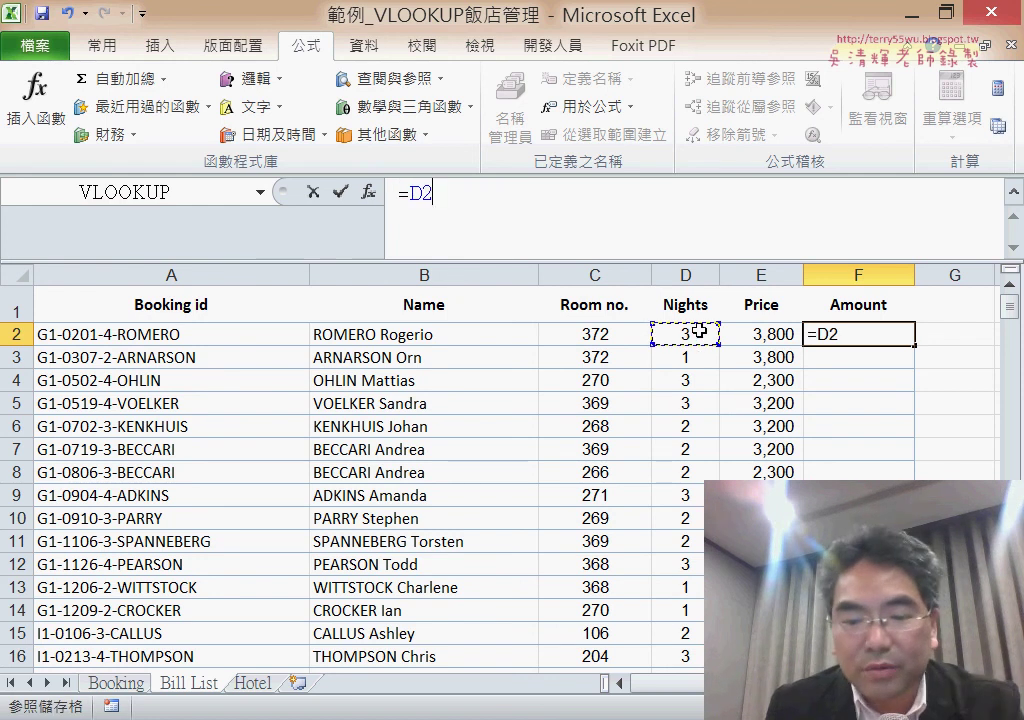
pyautogui.write('*')
pyautogui.click(752, 339)
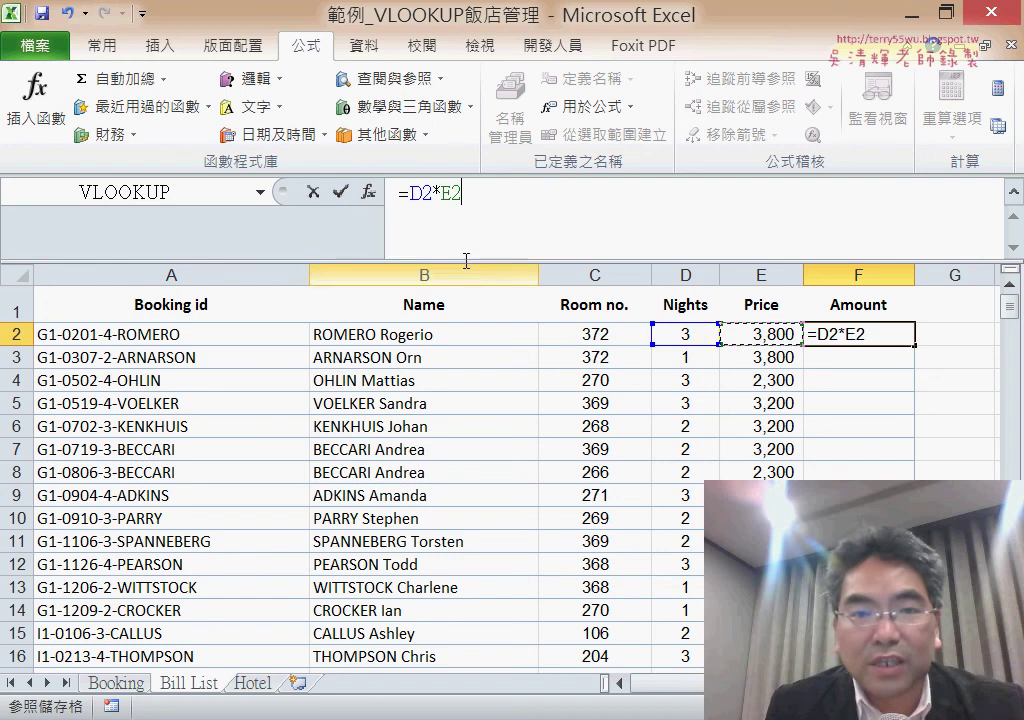
pyautogui.click(341, 192)
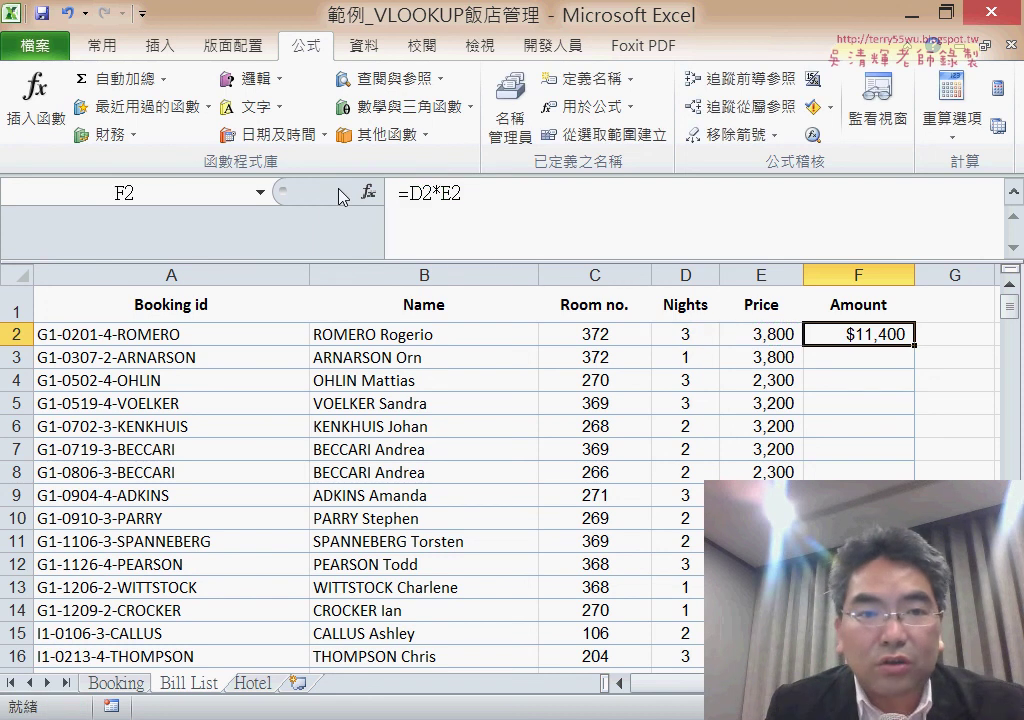
pyautogui.doubleClick(915, 346)
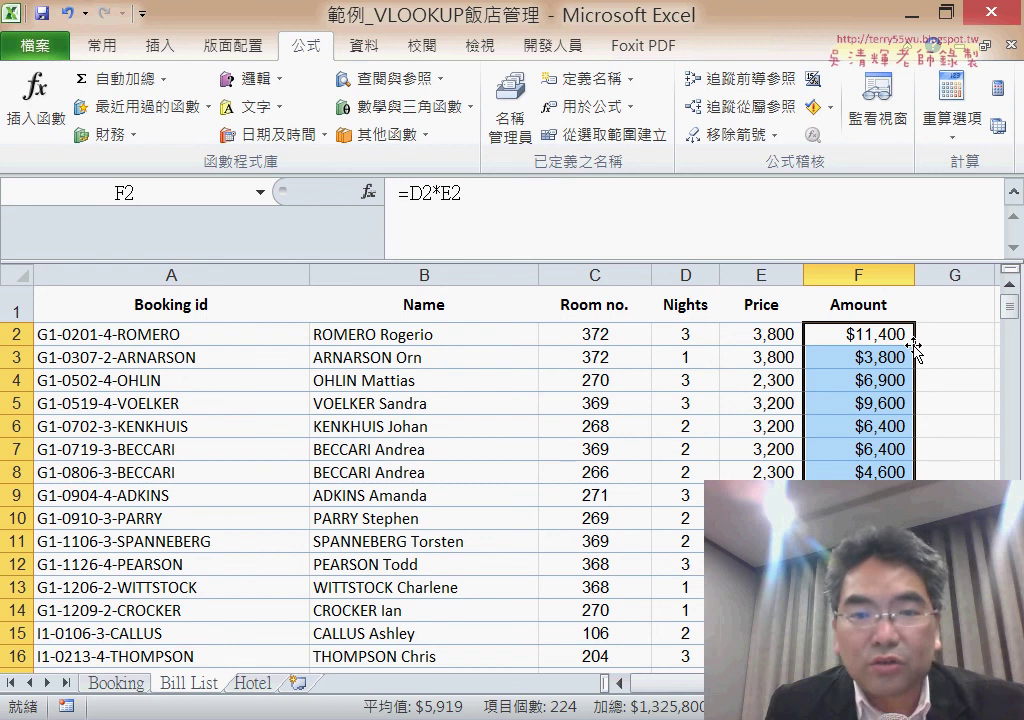